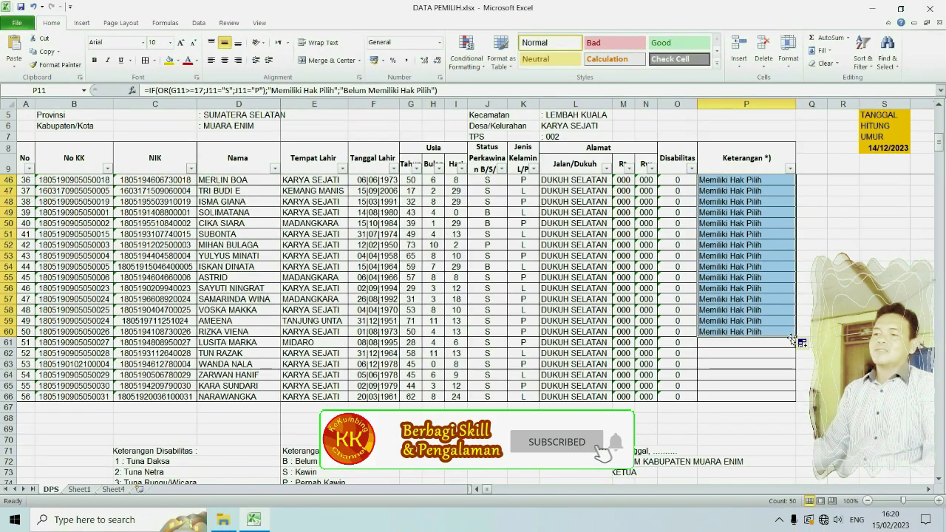
Step: Fill the voting-rights formula down the Keterangan column through row 66 and inspect the entry in row 16
double_click(797, 336)
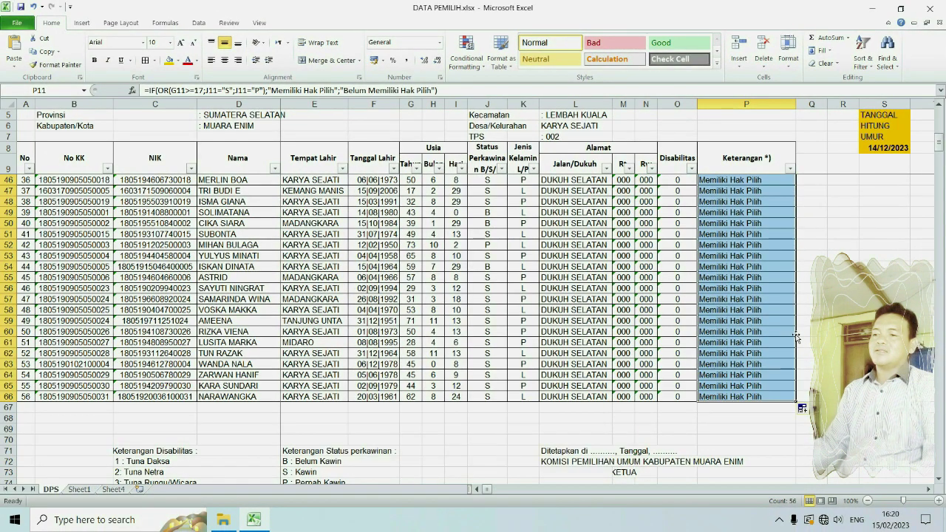
click(843, 342)
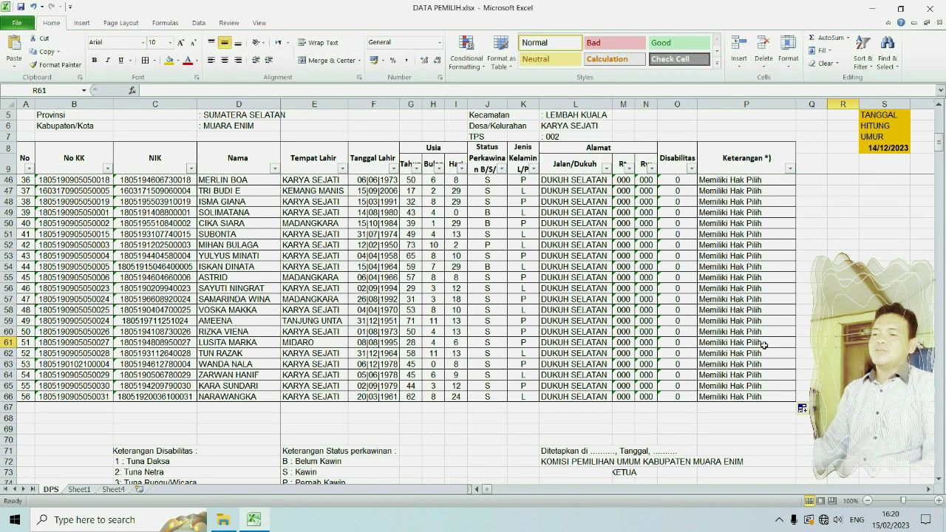
scroll(763, 345, up, 10)
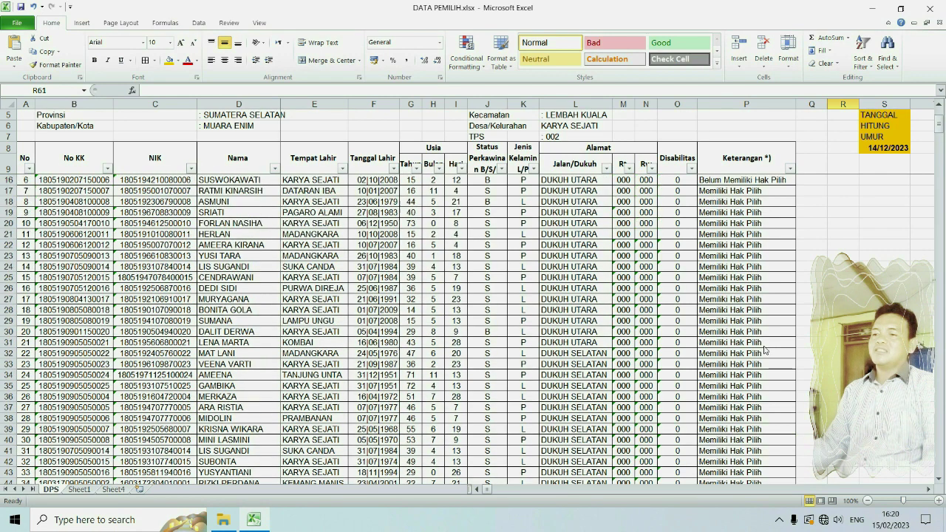
scroll(764, 351, up, 2)
click(742, 248)
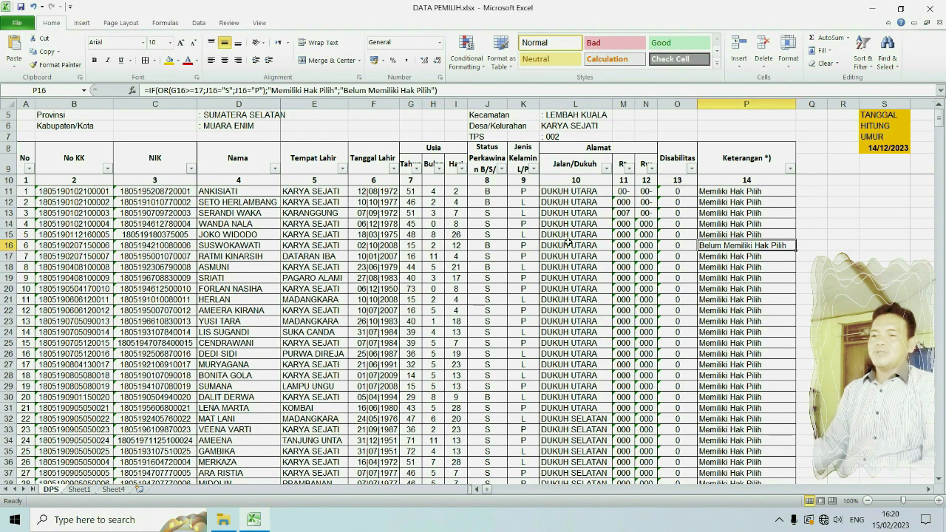
click(8, 246)
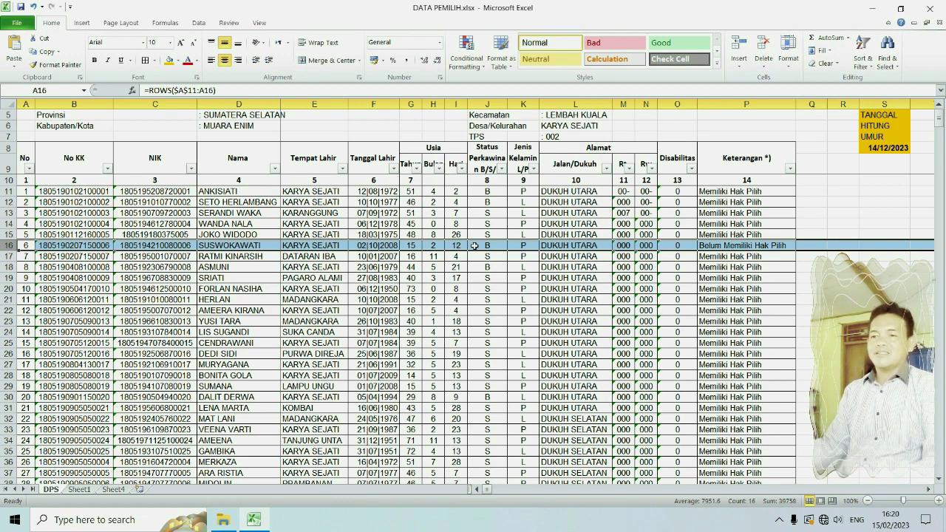
click(724, 289)
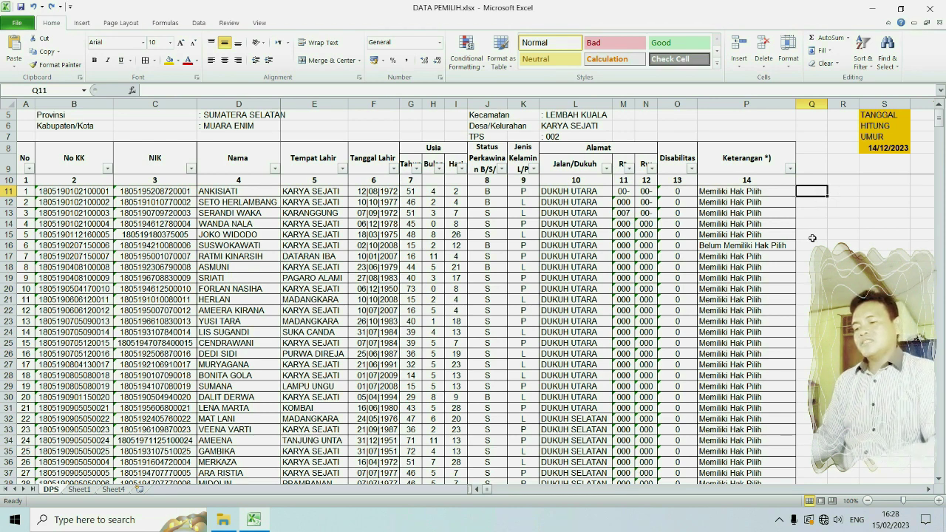
Step: Enter =LEN(B11) in Q11 to count the No KK digits and fill it down to row 66
text(=LEN)
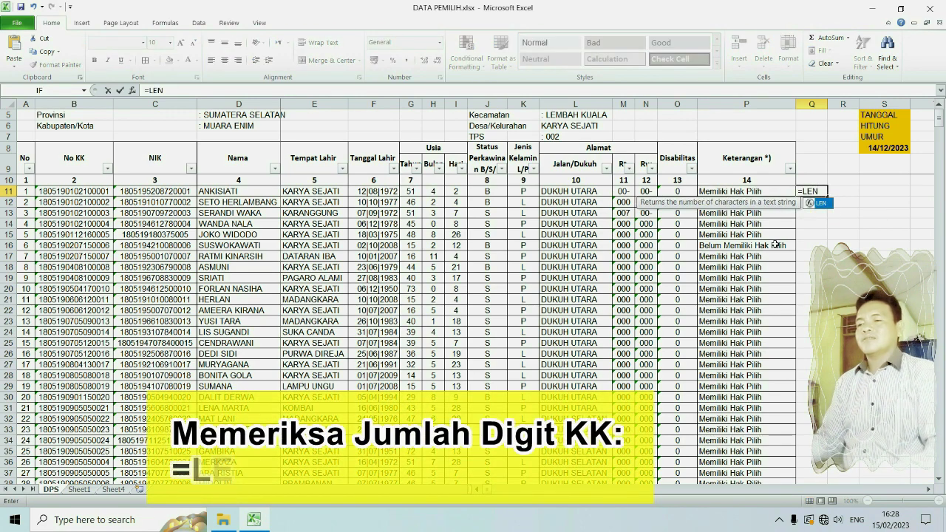
text(()
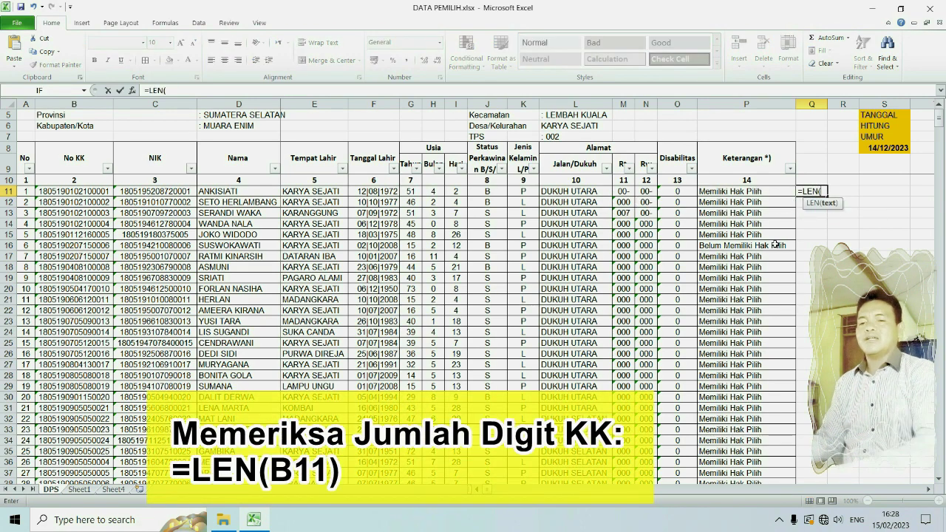
click(92, 191)
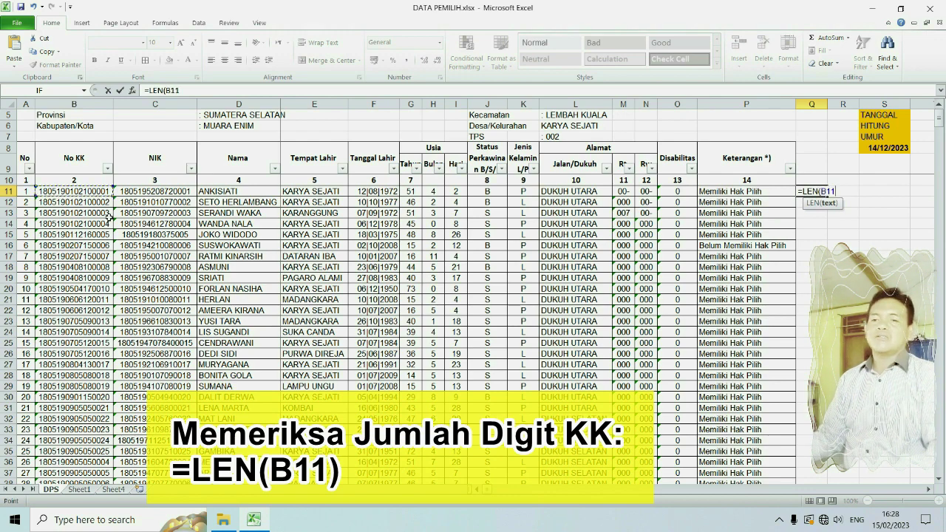
key(Return)
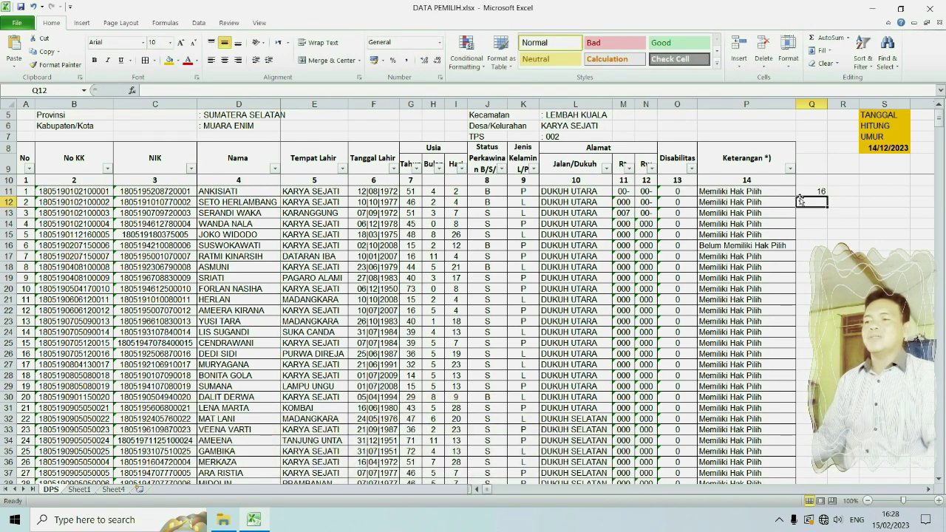
click(805, 192)
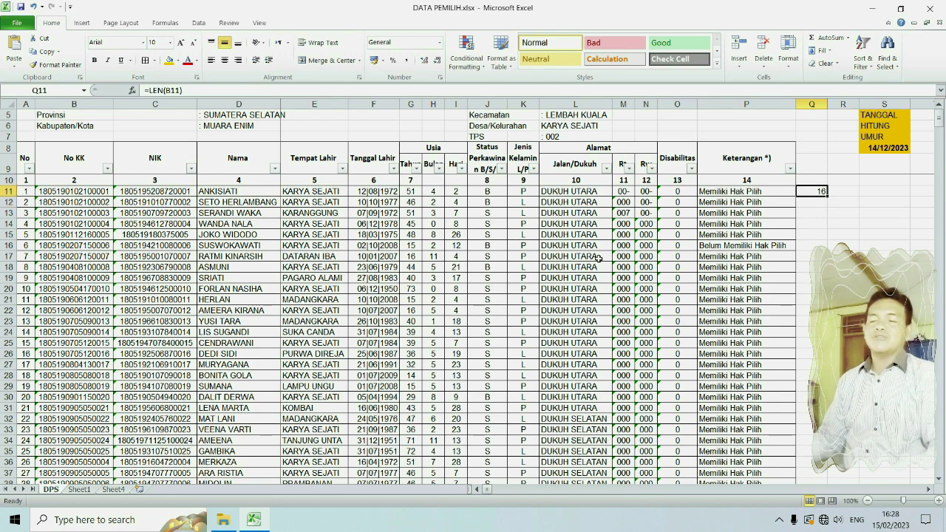
double_click(829, 198)
Step: Examine the No KK digit counts in column Q across all voter rows for deviations from 16
scroll(833, 211, down, 4)
scroll(833, 212, down, 10)
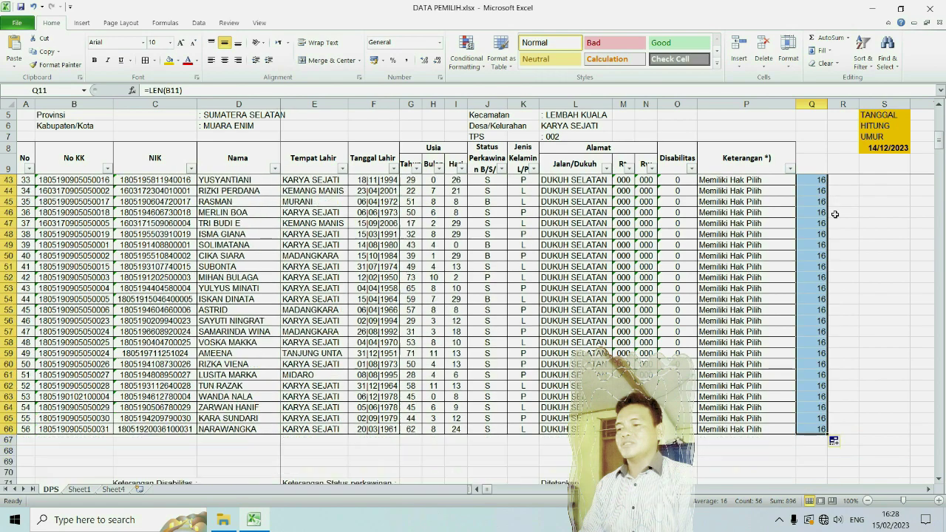
scroll(828, 259, up, 11)
scroll(822, 298, up, 3)
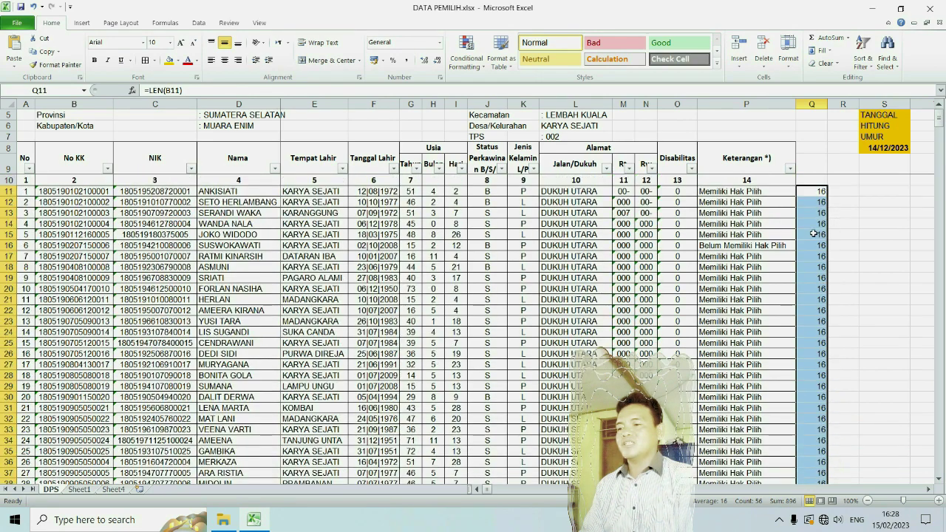
click(817, 224)
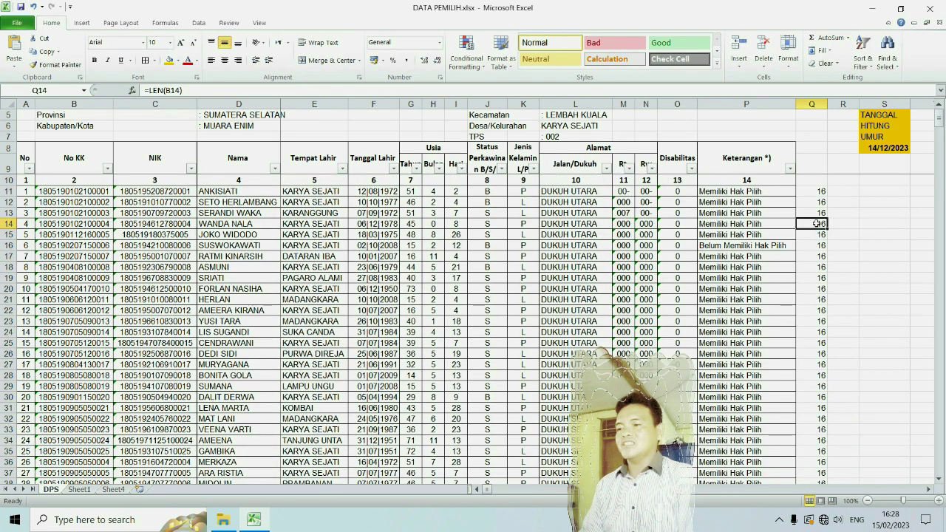
click(820, 246)
scroll(820, 251, down, 14)
scroll(817, 284, up, 14)
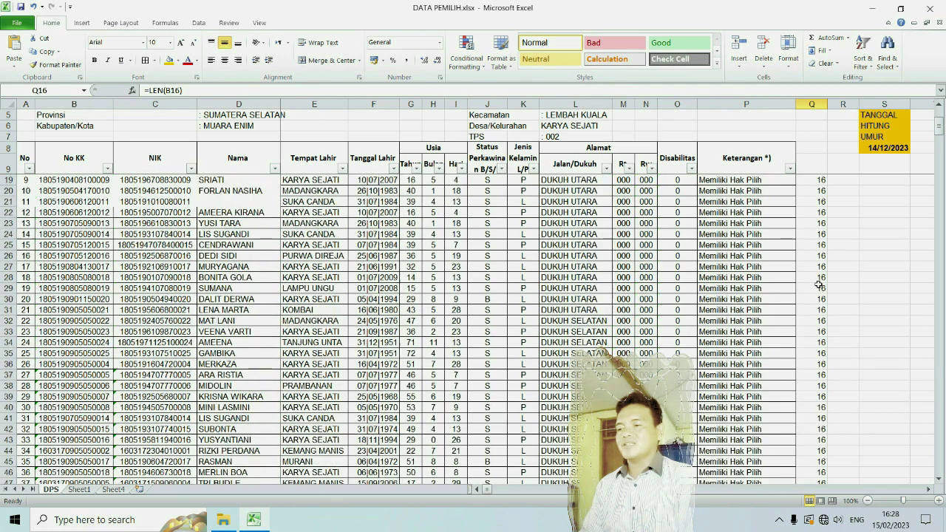
Step: Enter =LEN(C11) in R11 to count the NIK digits and fill it down to row 66
click(843, 190)
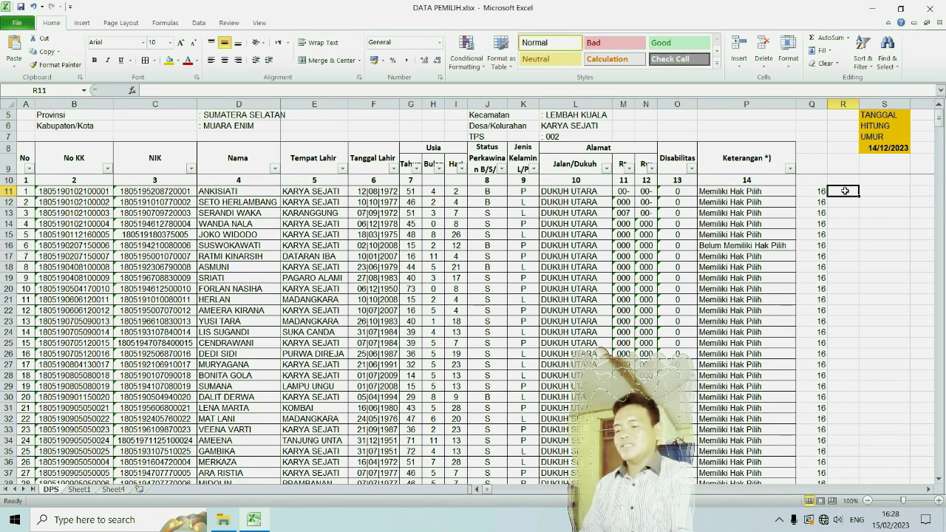
text(=LEN)
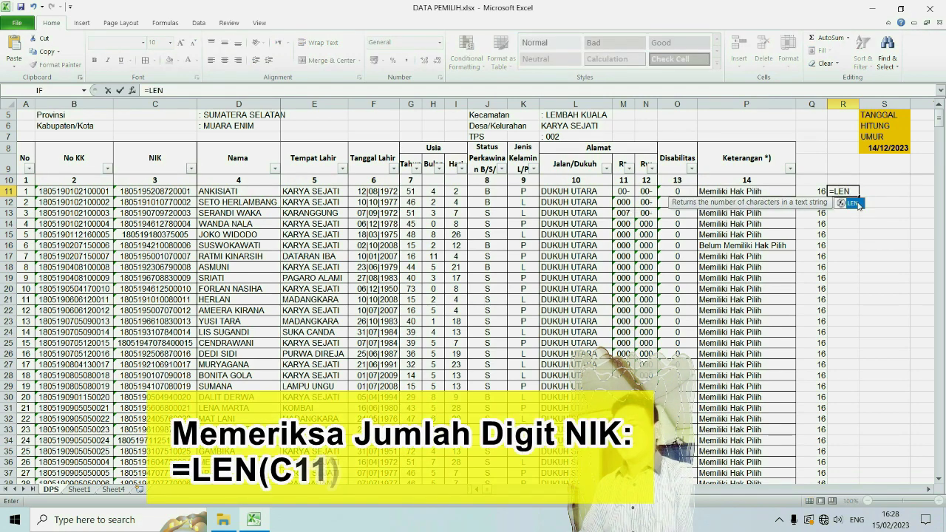
double_click(854, 203)
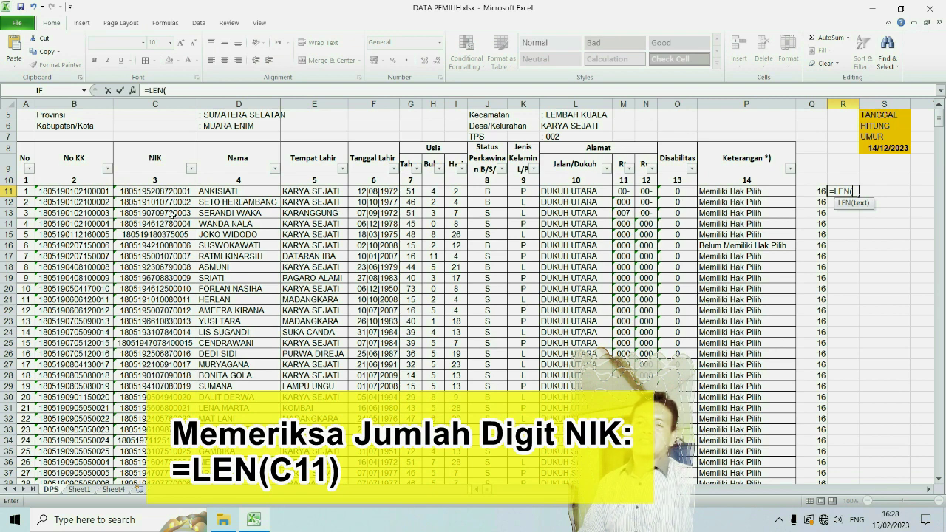
click(170, 193)
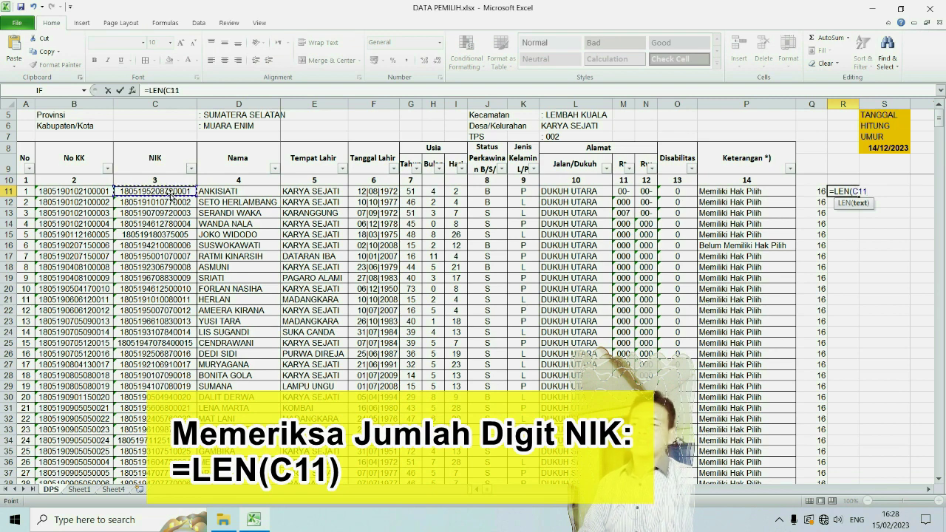
key(Return)
click(848, 191)
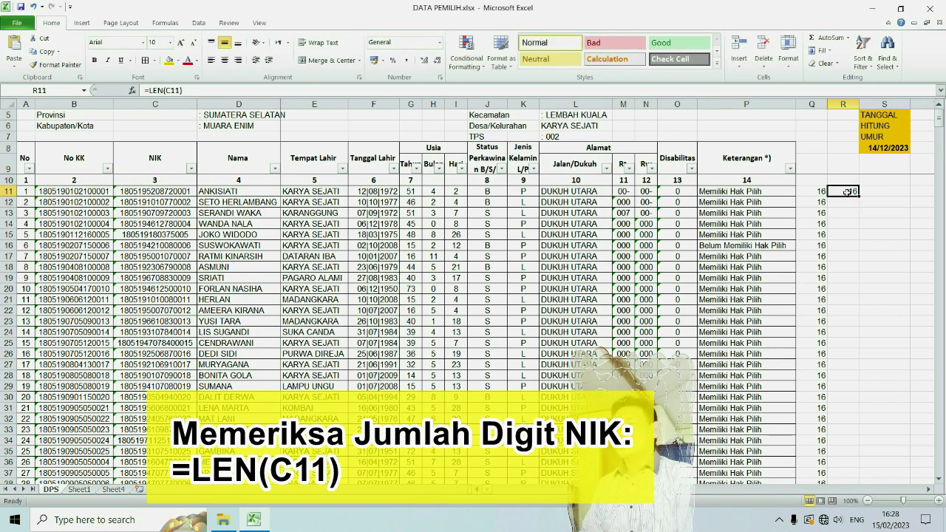
double_click(857, 198)
Step: Examine the NIK digit counts in column R for rows that deviate from 16
scroll(854, 287, down, 13)
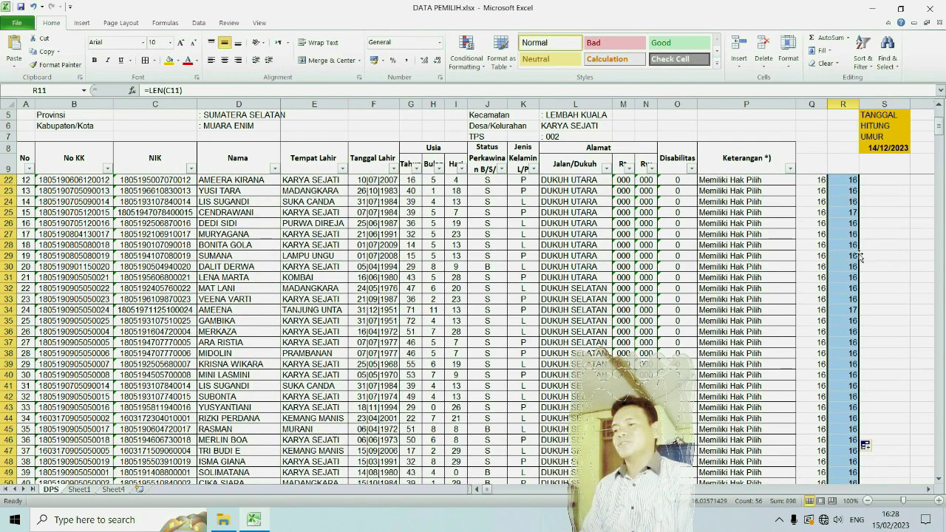
scroll(854, 289, up, 10)
click(850, 267)
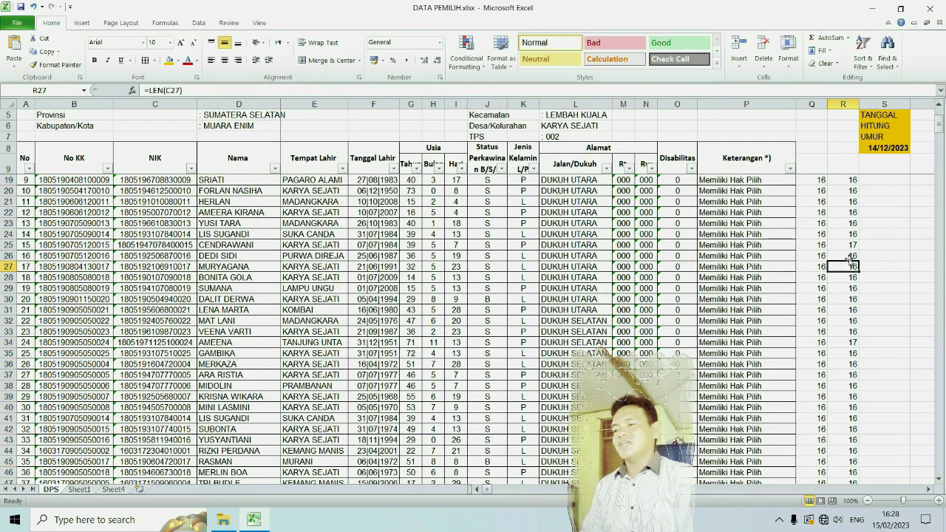
scroll(851, 266, up, 3)
scroll(861, 302, down, 7)
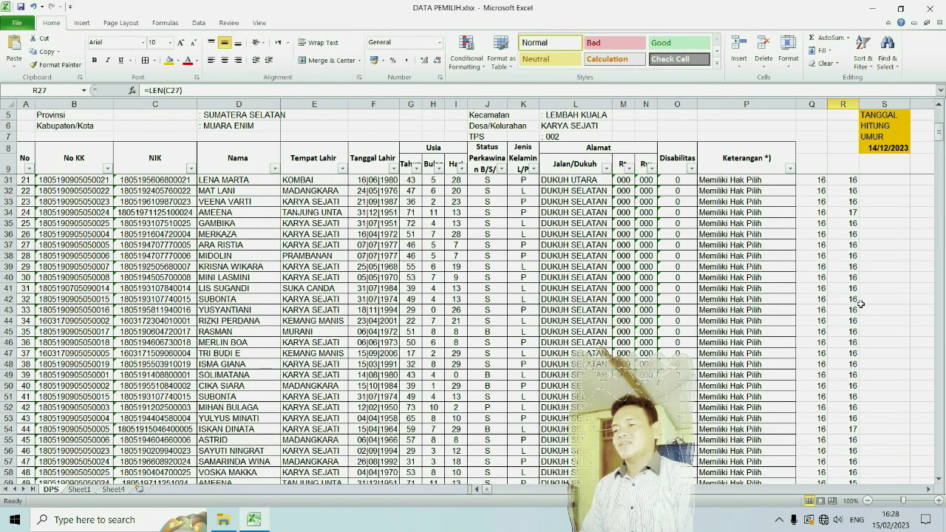
scroll(861, 304, up, 7)
Step: Remove the existing filter from the table header and apply a filter to cells Q9:R9 instead
click(842, 165)
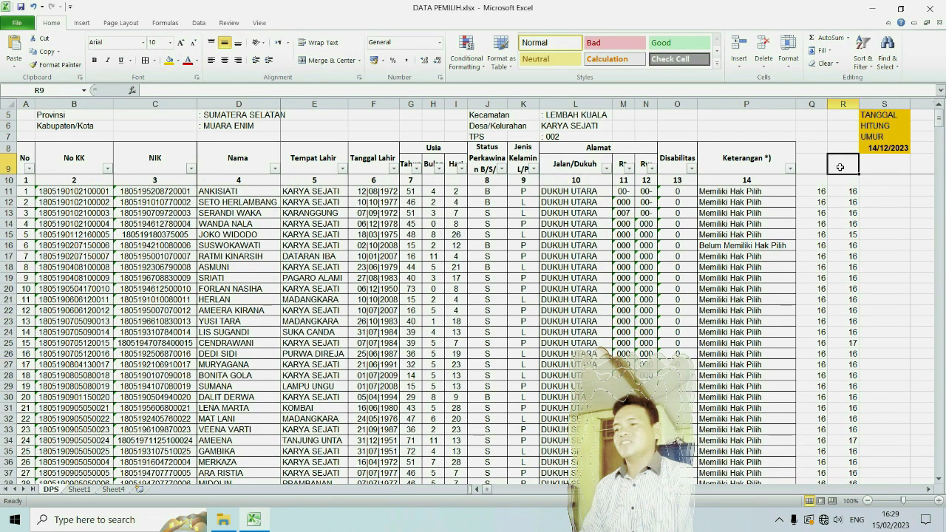
click(199, 23)
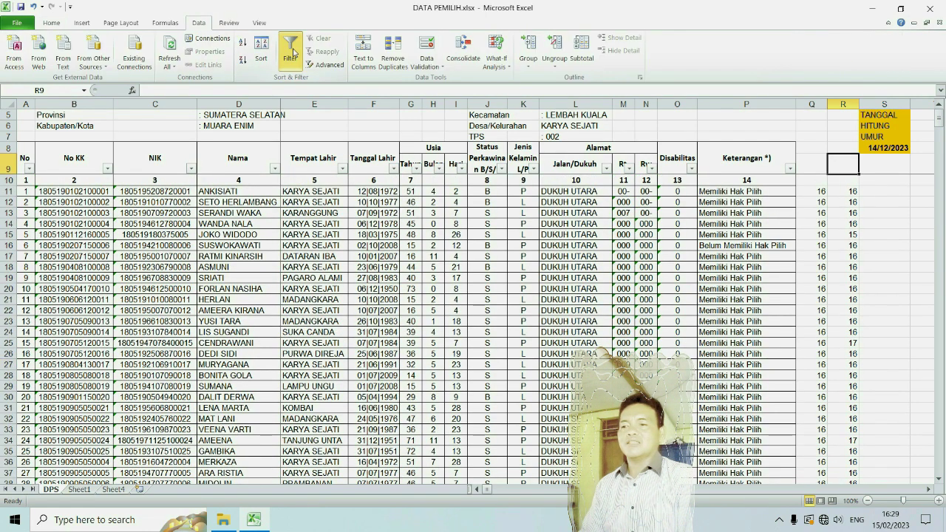
click(289, 56)
click(290, 56)
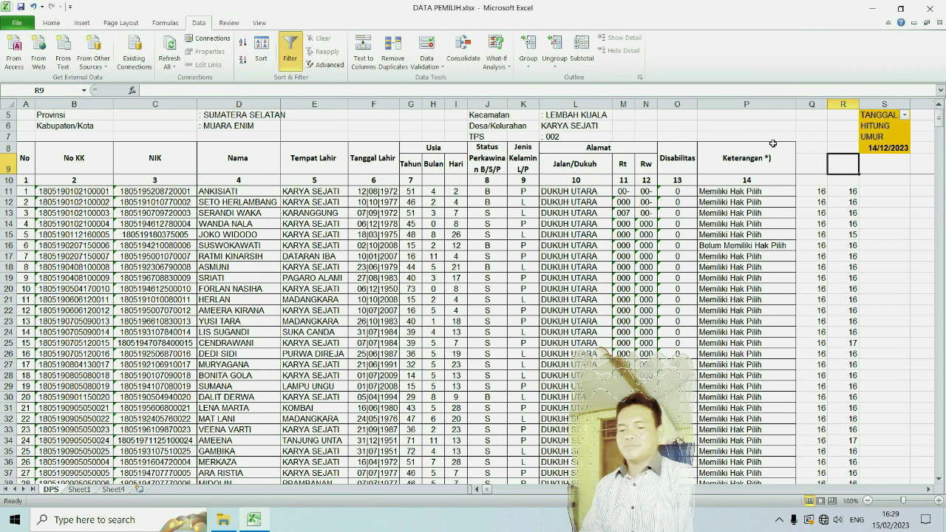
key(ctrl+shift+l)
drag(807, 158, 842, 162)
click(290, 53)
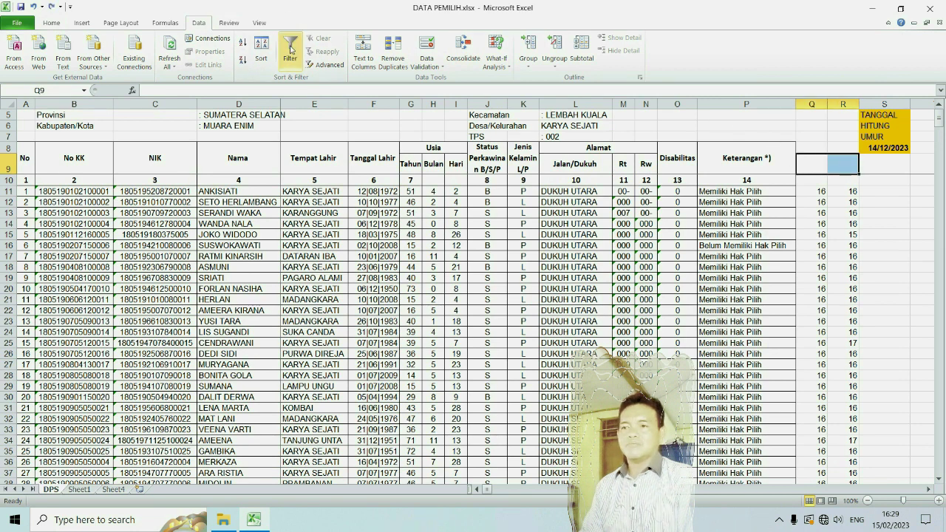
Step: Filter column R to show only the rows with NIK digit counts of 15 and 17
click(846, 167)
click(852, 168)
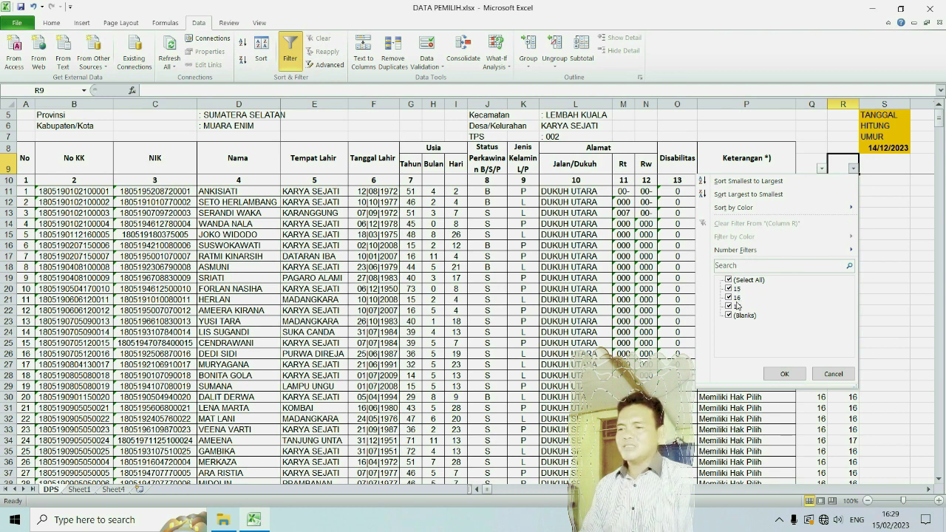
click(738, 280)
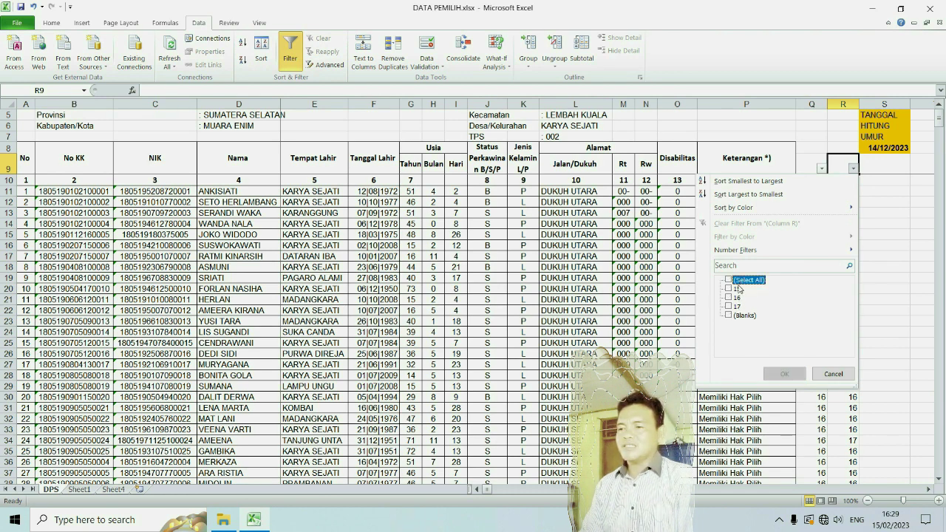
click(737, 288)
click(737, 307)
click(784, 373)
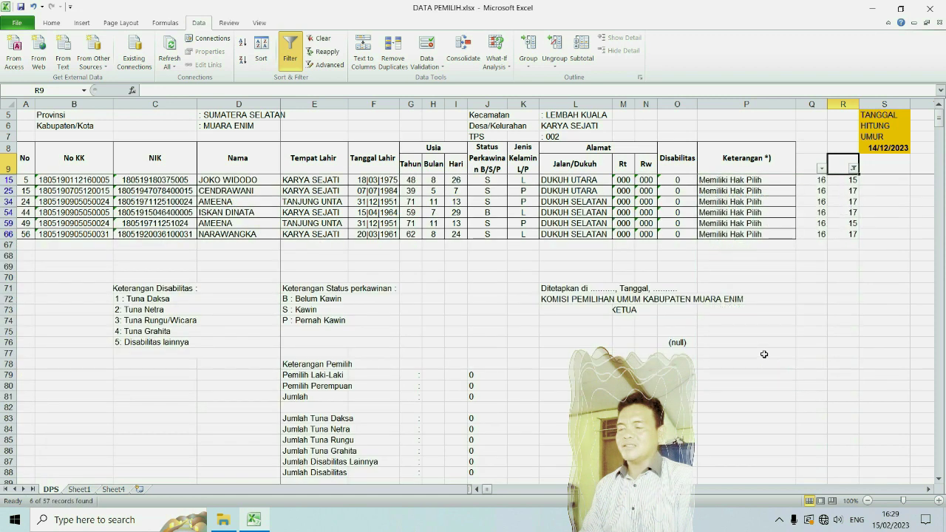
Step: Correct the 15-digit NIK in C15 to 16 digits by inserting a 0 before its closing digits
click(848, 186)
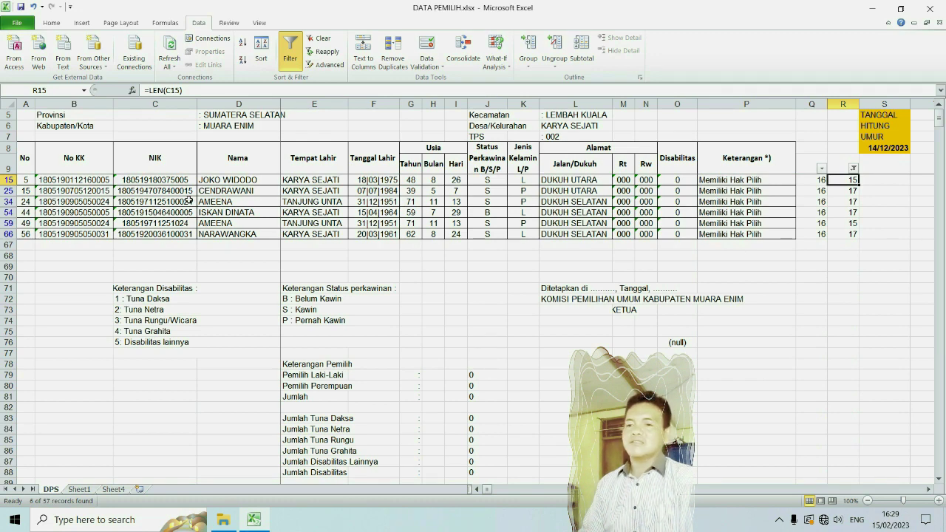
click(181, 180)
double_click(180, 179)
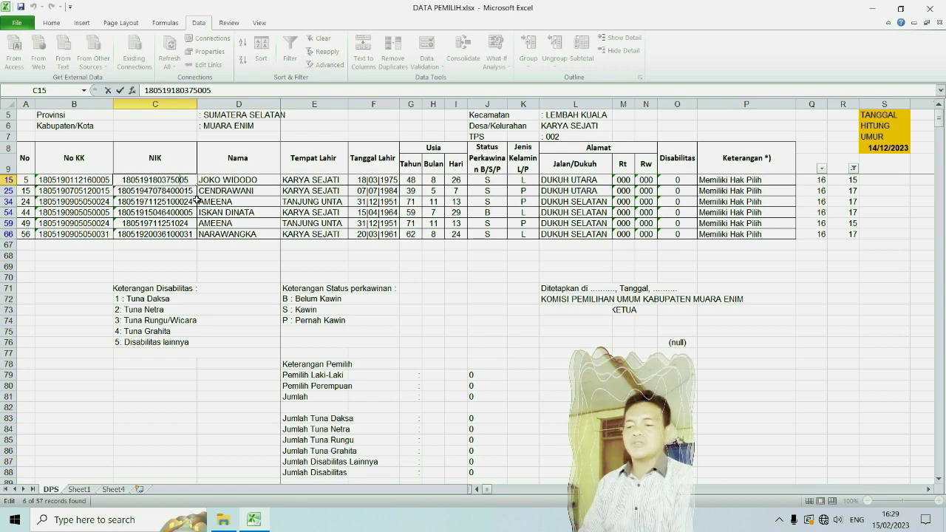
text(0)
key(Return)
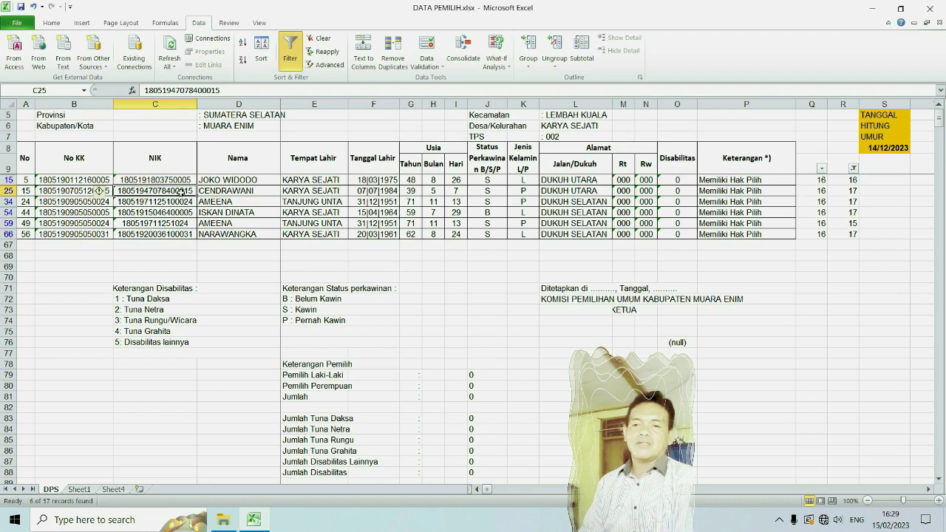
Step: Correct the 17-digit NIK in C25 to 16 digits by removing the surplus zero near its end
double_click(183, 190)
key(BackSpace)
key(BackSpace)
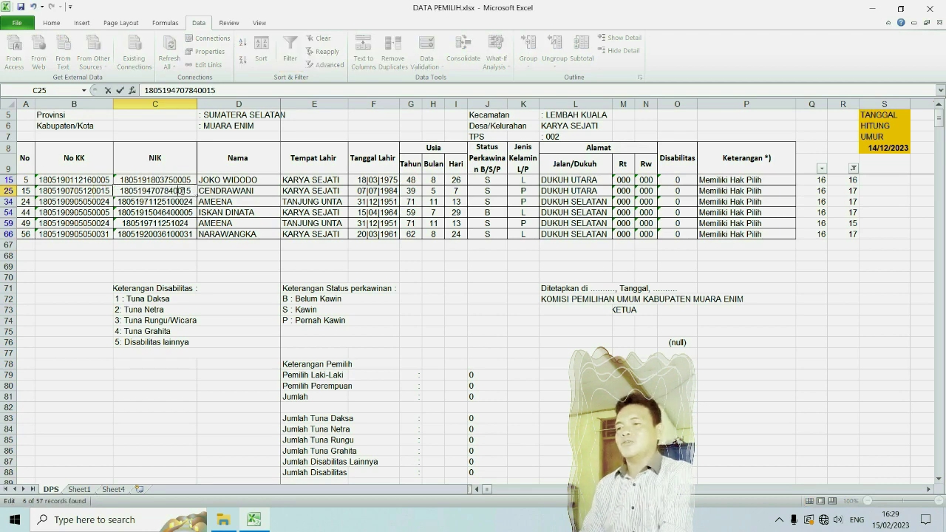
key(Return)
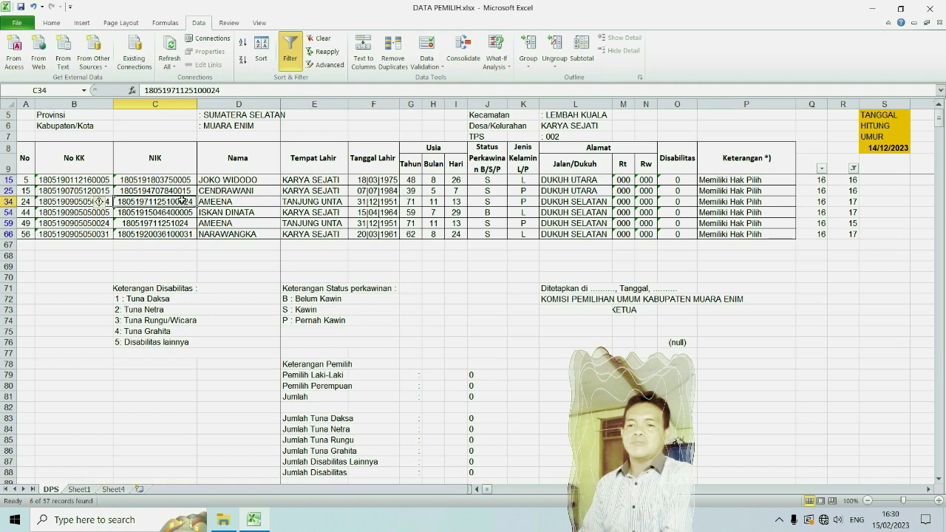
Step: Correct the 17-digit NIKs in C34 and C54 to 16 digits by removing one surplus zero from each
double_click(185, 201)
key(BackSpace)
key(Return)
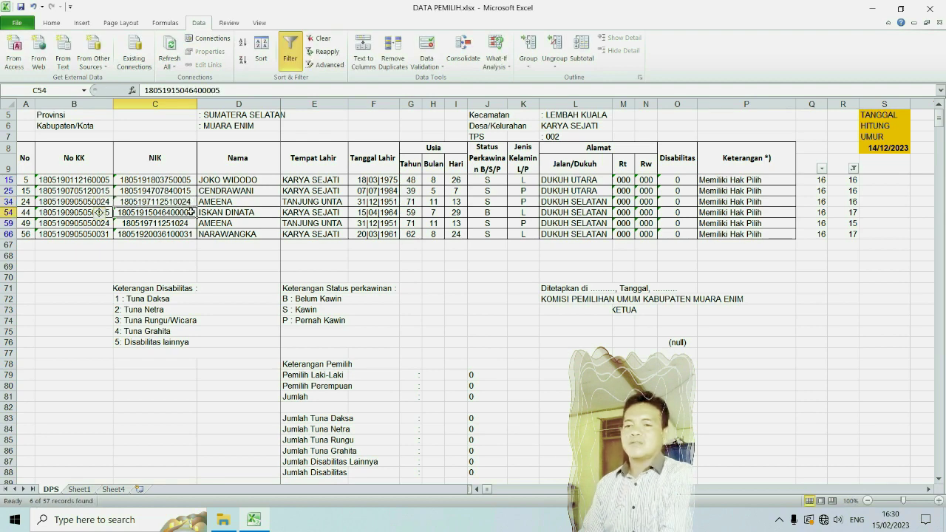
double_click(189, 215)
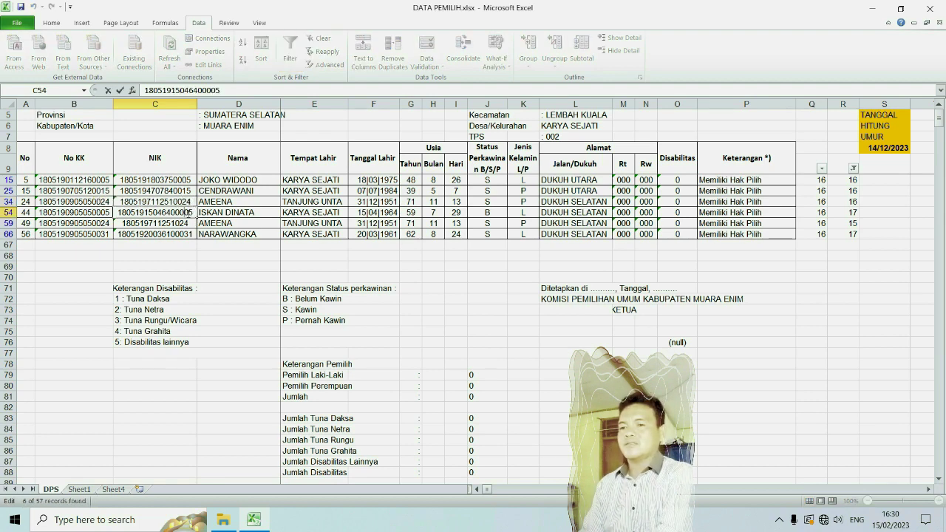
key(BackSpace)
key(Return)
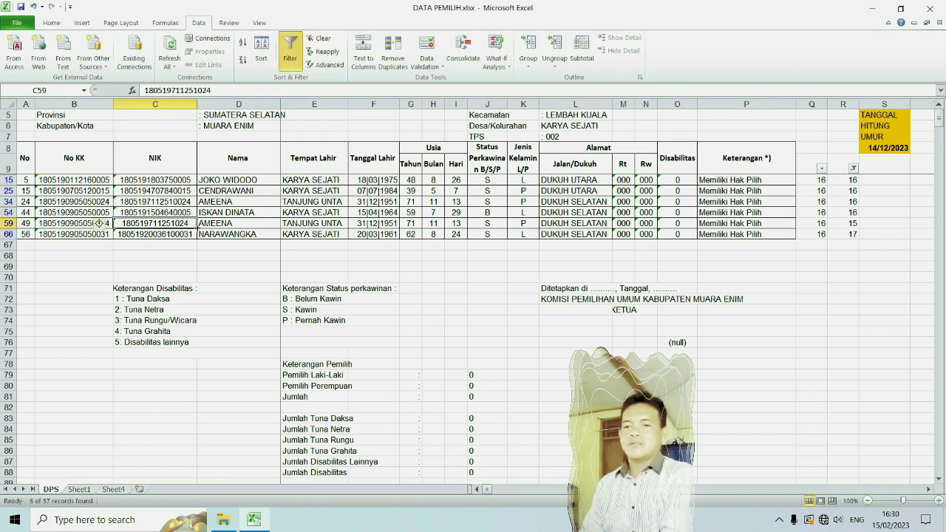
Step: Correct the NIKs in C59 and C66 to 16 digits by inserting the missing 0 in C59 and removing a surplus zero in C66
double_click(180, 224)
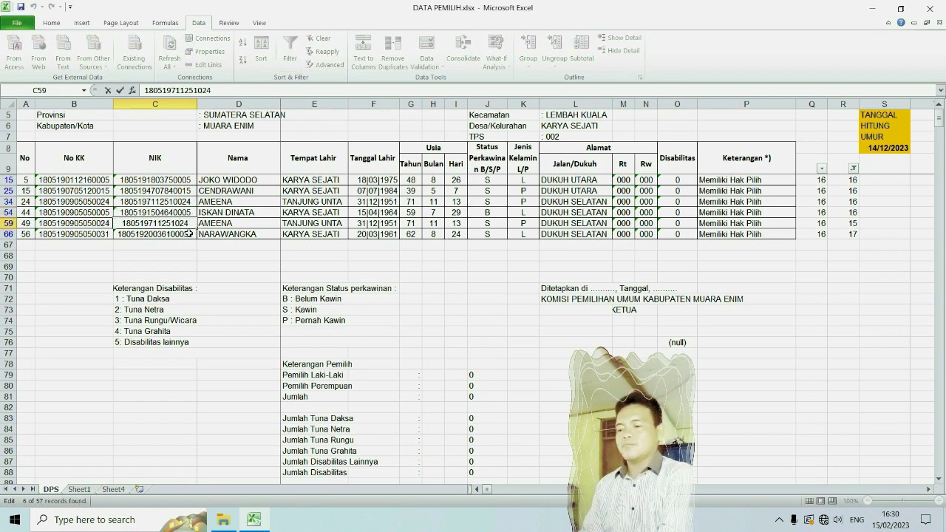
text(0)
key(Return)
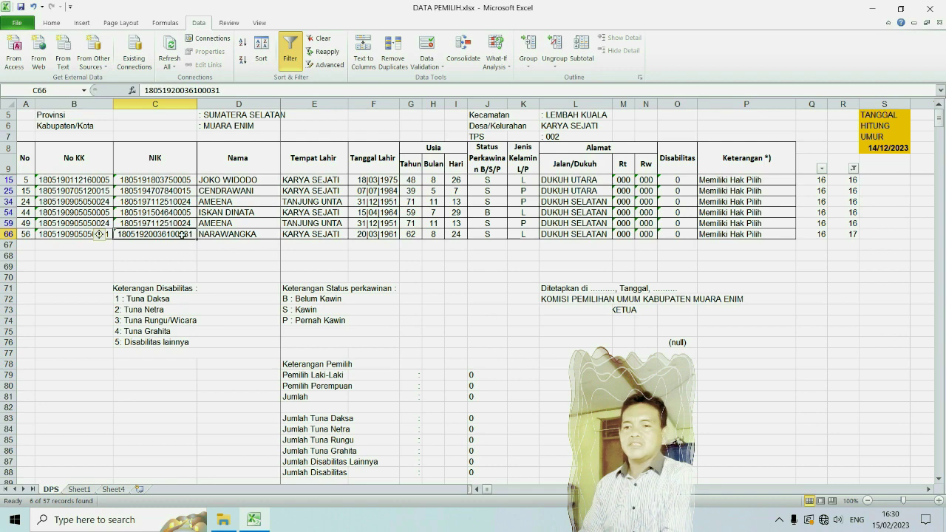
double_click(185, 235)
key(BackSpace)
key(Return)
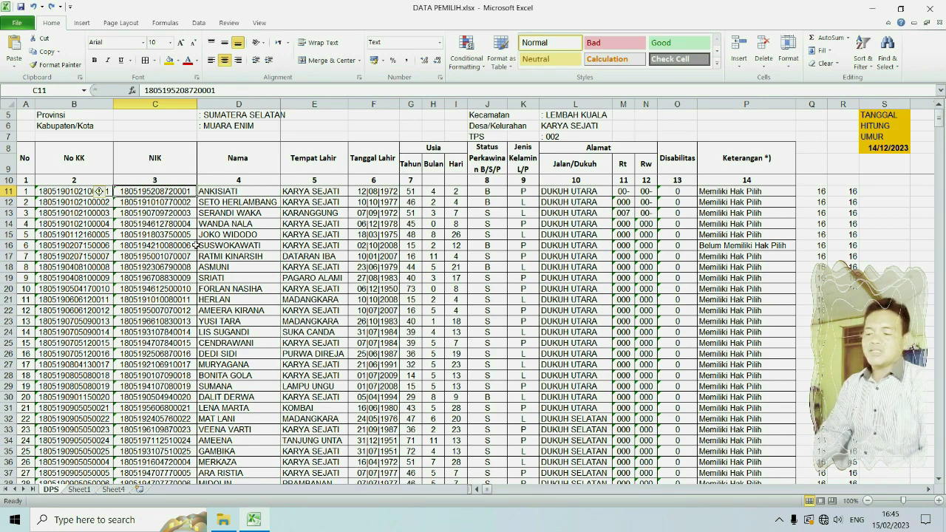
Step: Highlight duplicate NIKs in C11:C66 with a Duplicate Values conditional format using Light Red Fill with Dark Red Text
key(ctrl+shift+Down)
scroll(187, 260, down, 3)
scroll(186, 260, up, 15)
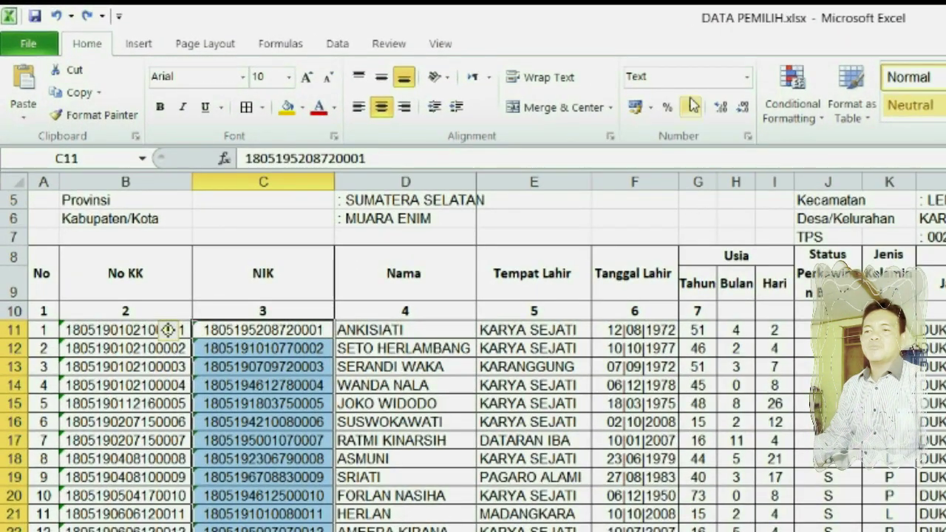
click(800, 124)
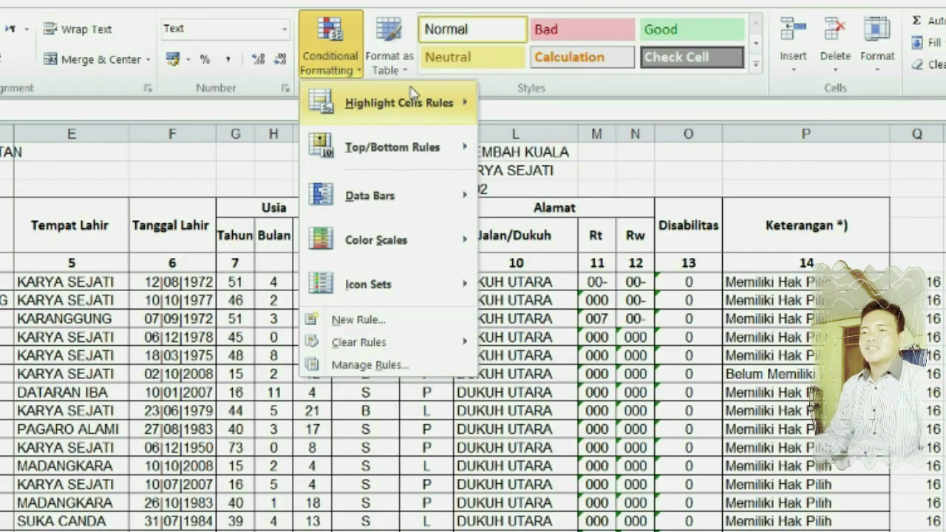
mouse_move(936, 155)
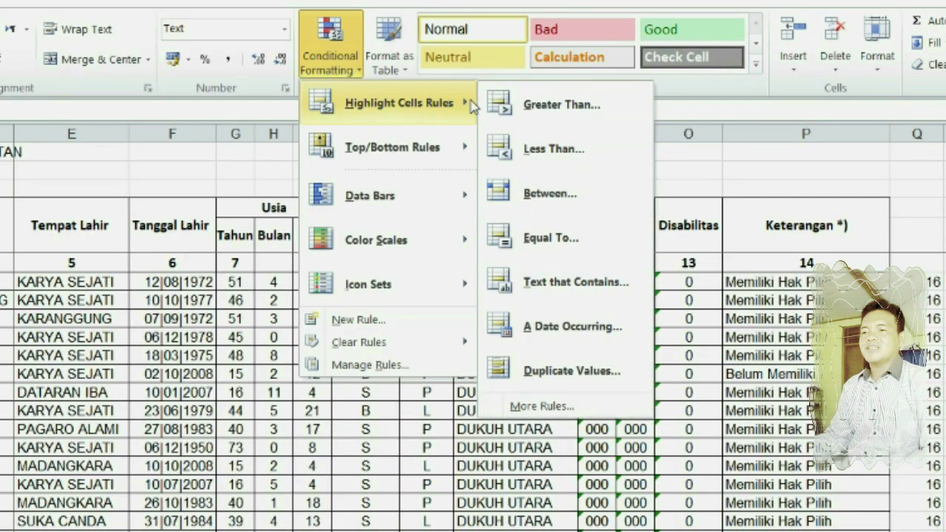
click(602, 373)
click(458, 396)
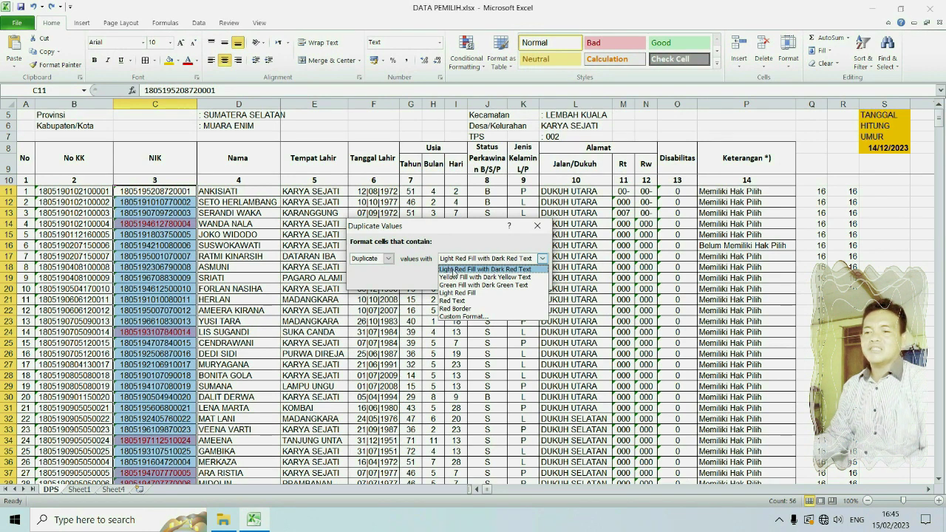
click(450, 268)
click(473, 278)
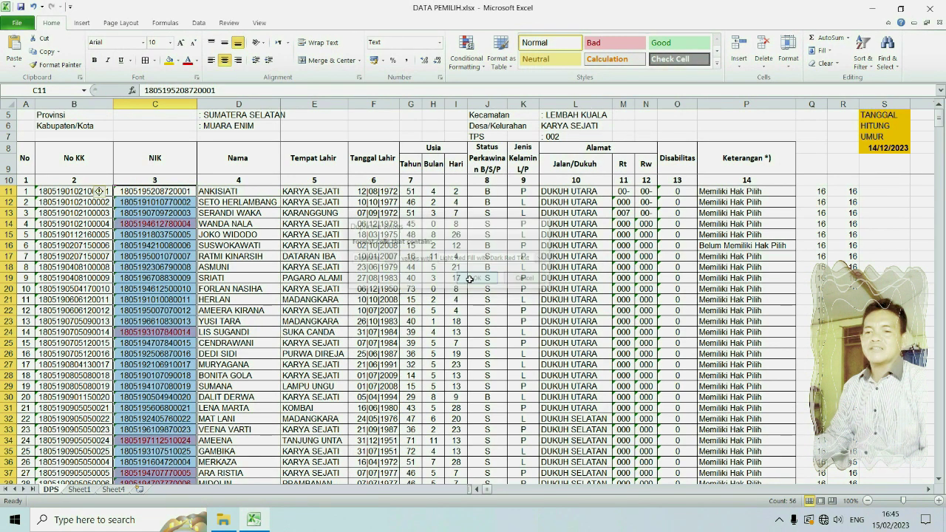
Step: Examine the highlighted duplicate NIKs in column C, comparing C14 with C63 and C59 with C34
click(183, 223)
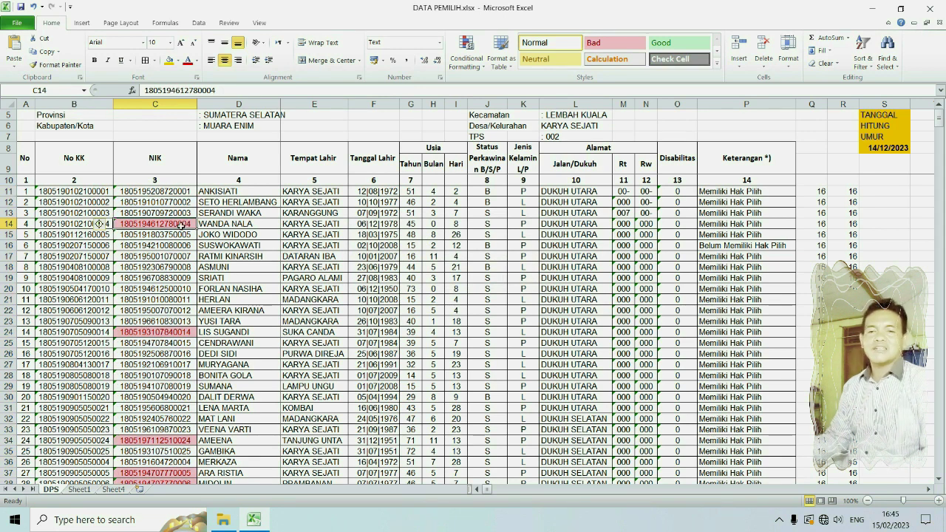
scroll(205, 256, down, 13)
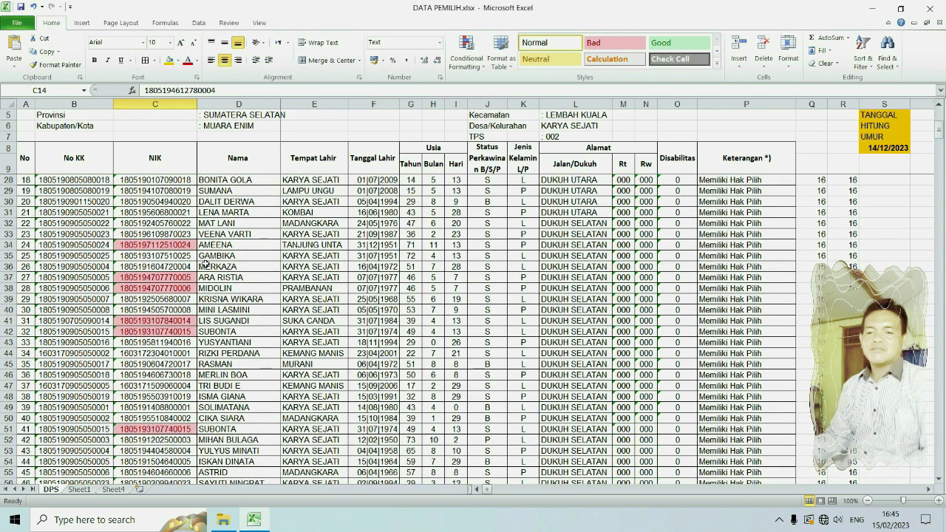
click(178, 332)
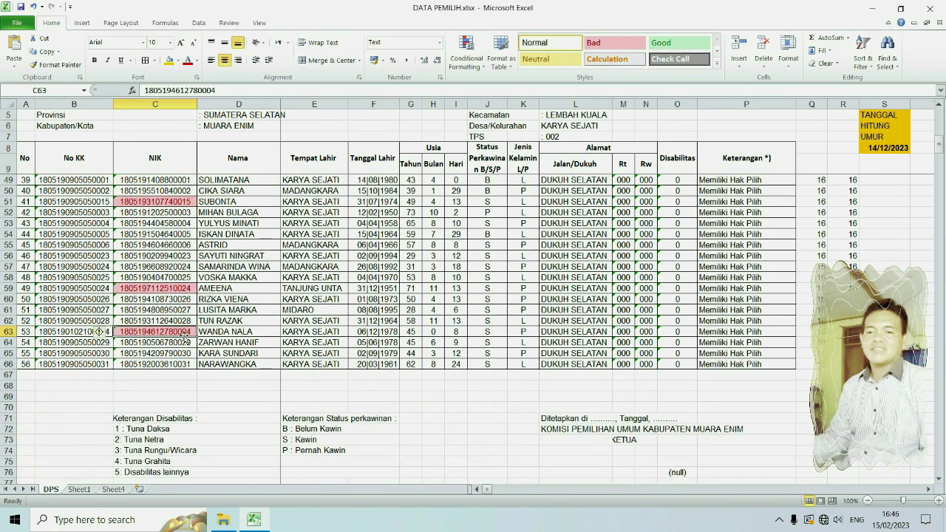
click(184, 289)
scroll(188, 291, up, 4)
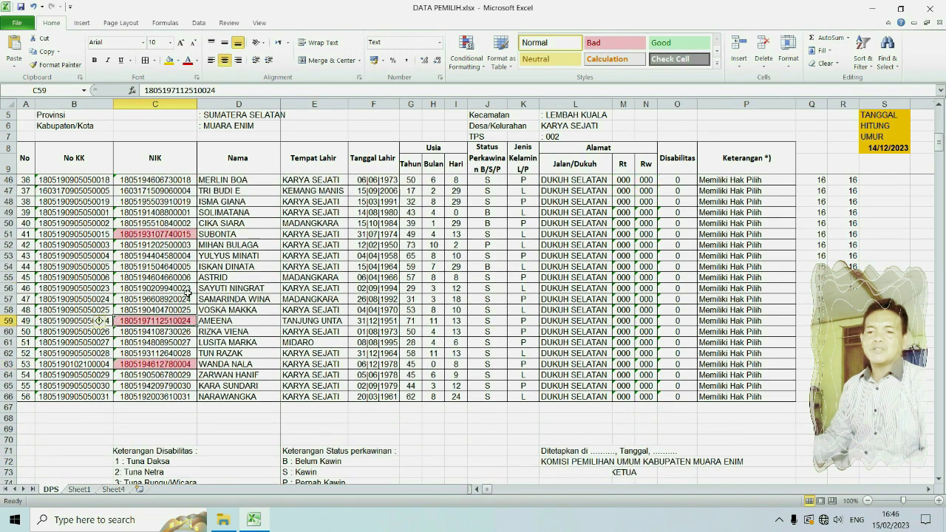
scroll(188, 292, up, 3)
click(186, 244)
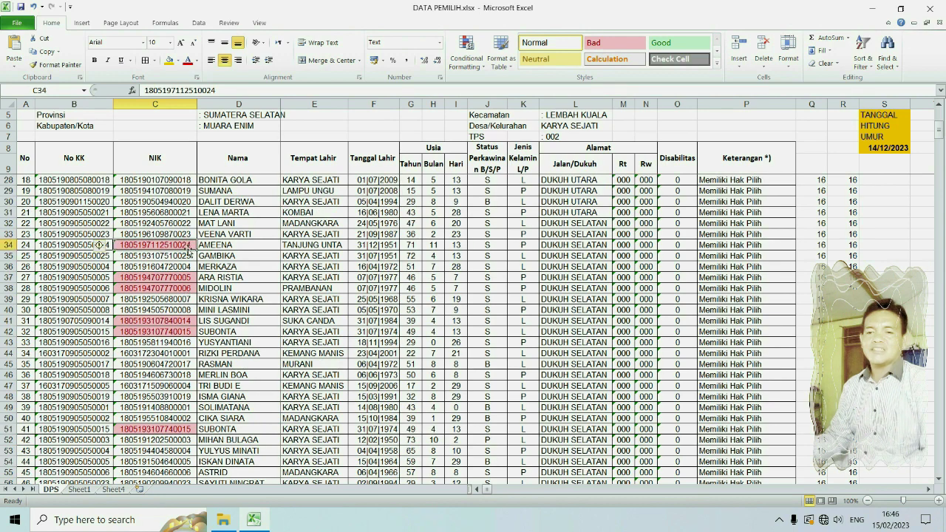
scroll(188, 265, up, 6)
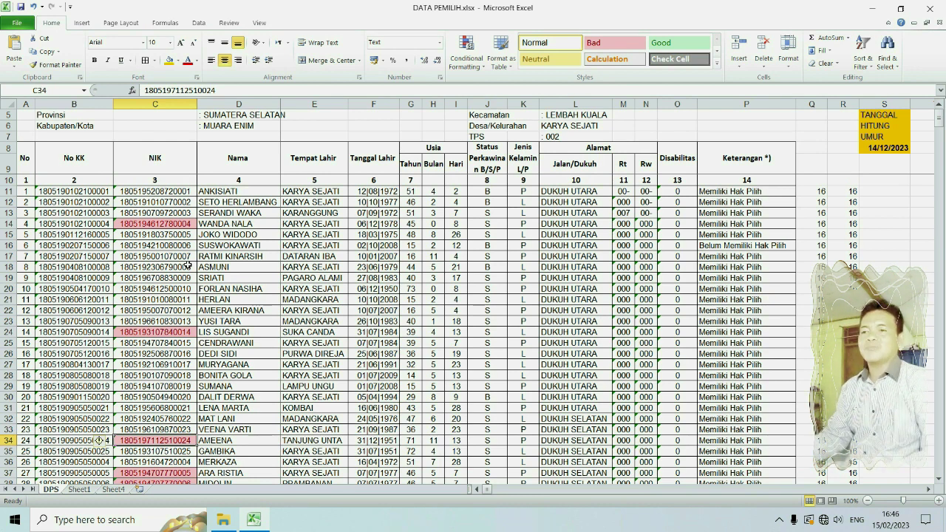
click(481, 68)
mouse_move(507, 89)
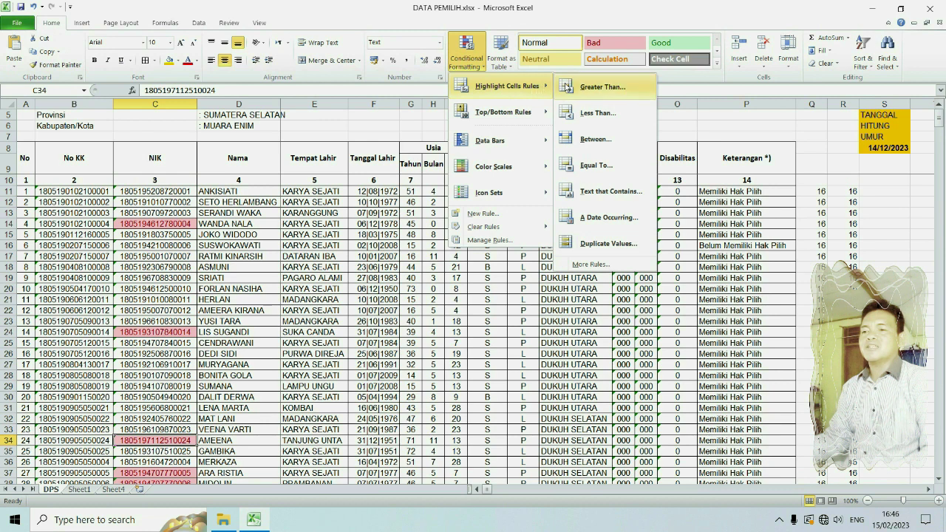
click(426, 12)
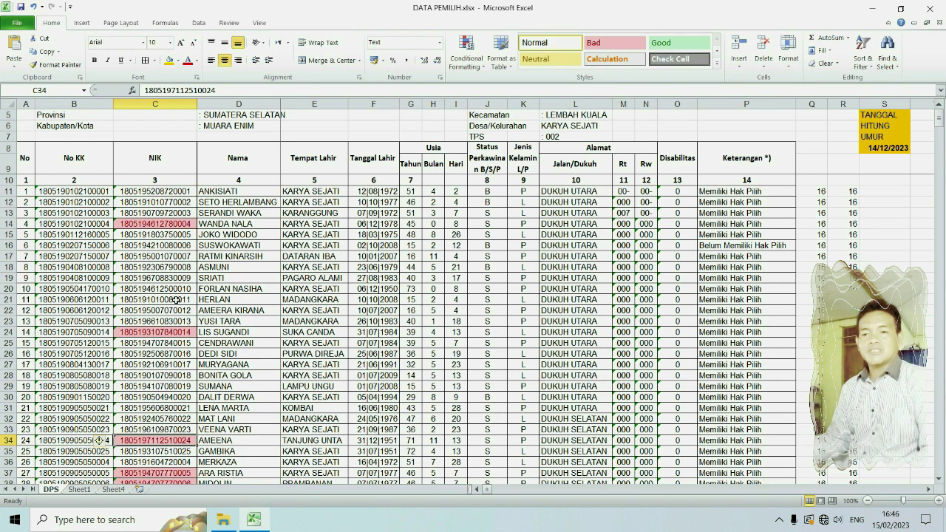
click(465, 53)
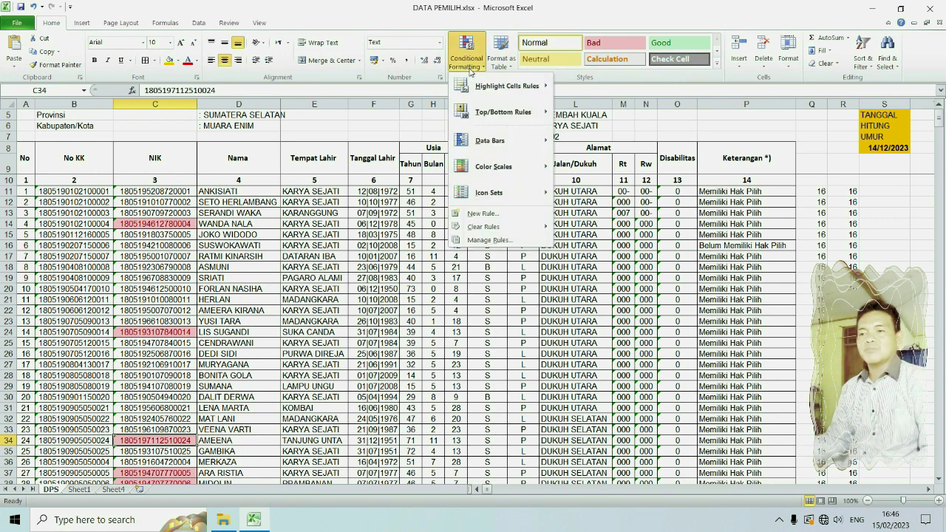
mouse_move(516, 89)
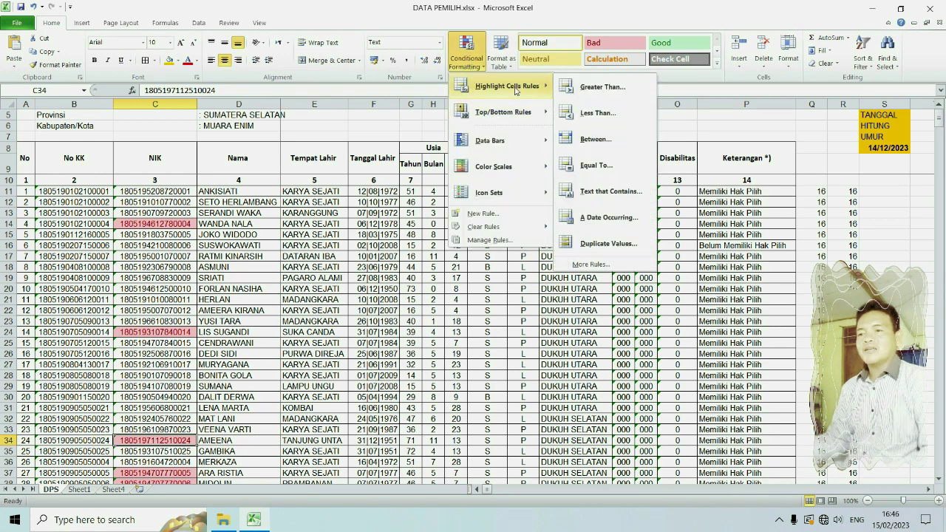
click(602, 245)
Step: Select the NIK range C11:C66 and start a new conditional formatting rule that uses a formula to determine which cells to format
click(170, 190)
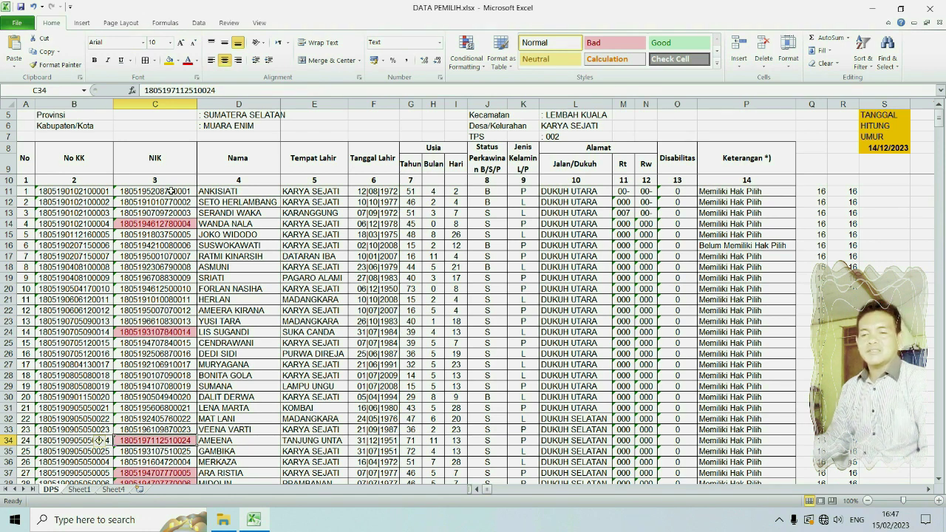
click(170, 191)
key(ctrl+shift+Down)
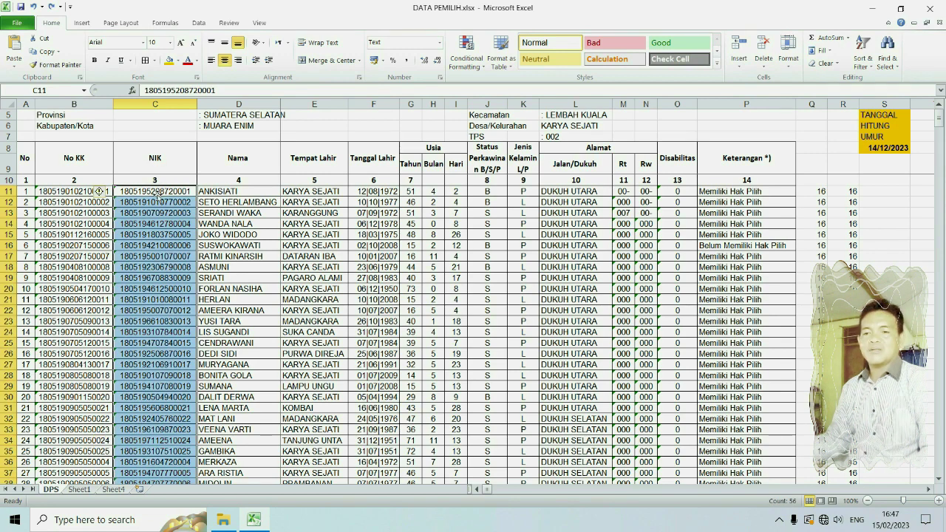
click(160, 191)
scroll(170, 227, down, 13)
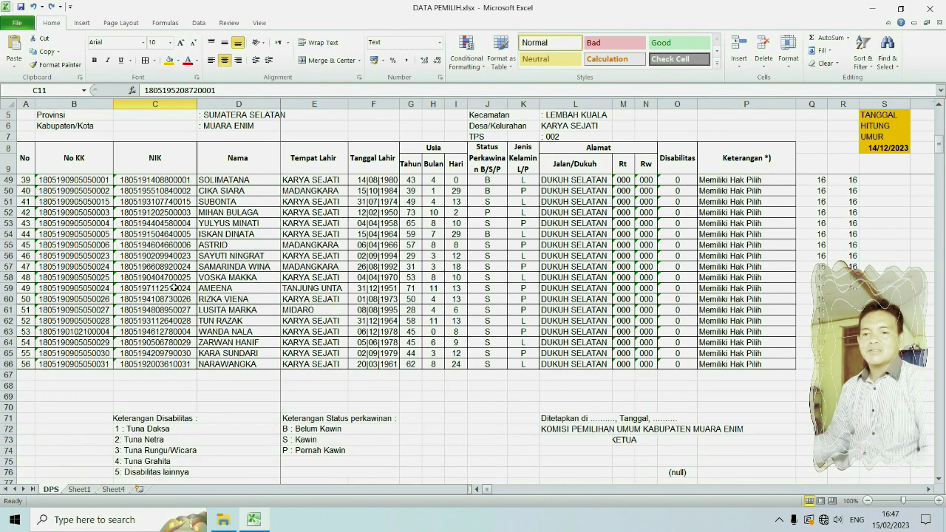
shift+click(184, 361)
scroll(187, 279, up, 6)
scroll(188, 278, up, 7)
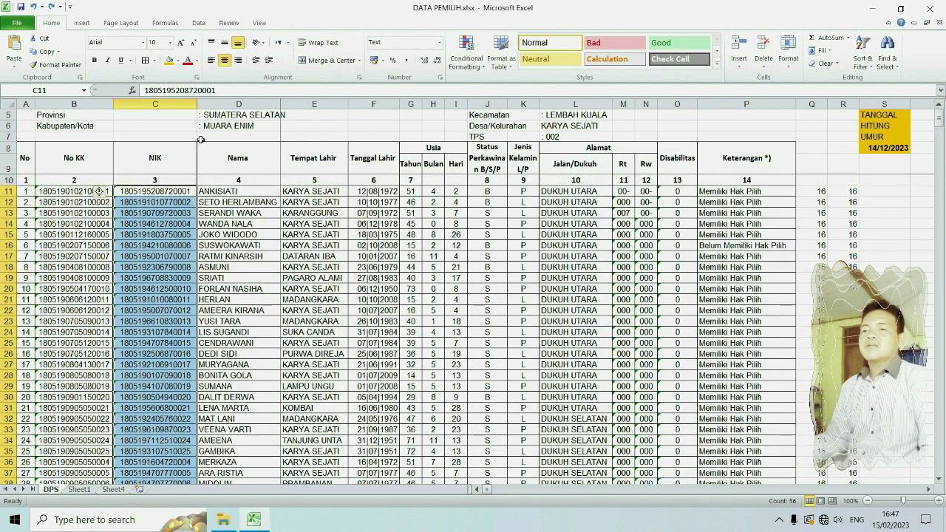
scroll(290, 255, down, 3)
scroll(290, 256, up, 3)
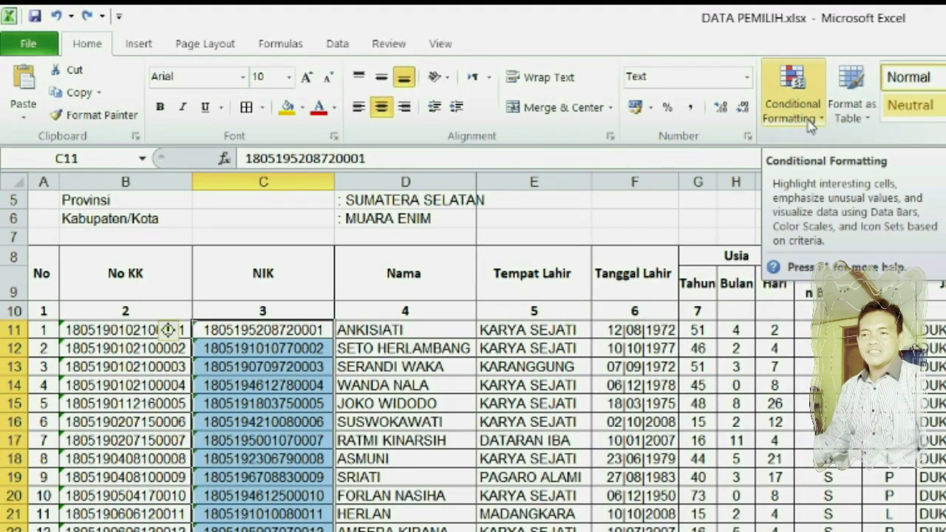
click(810, 124)
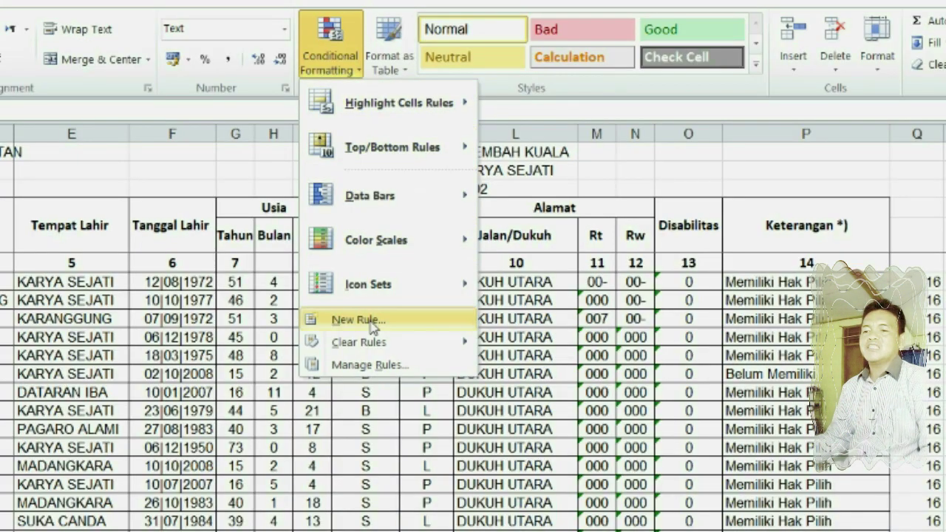
click(408, 326)
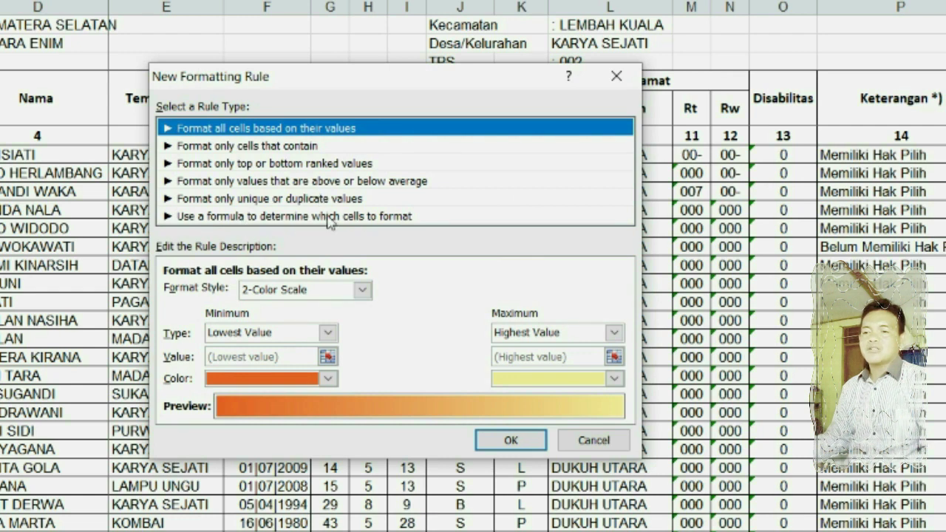
click(368, 217)
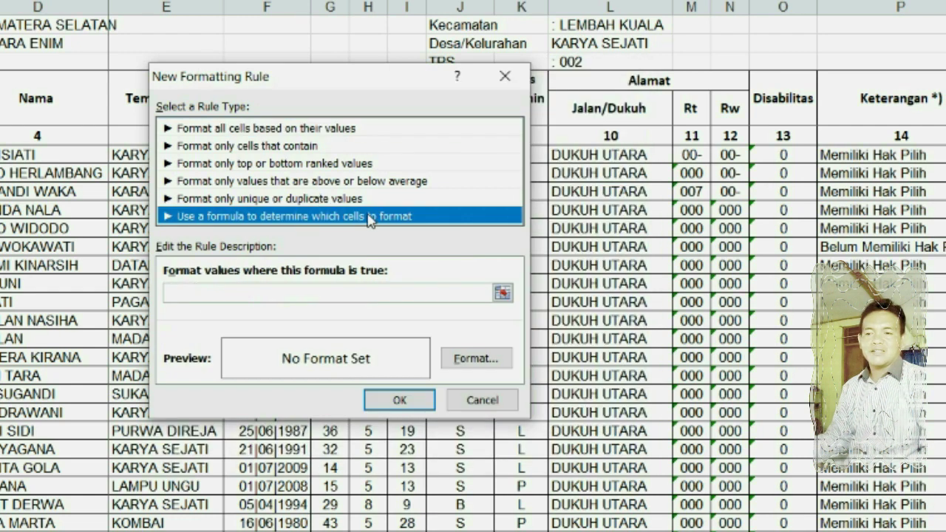
Step: Enter =SUMPRODUCT(--($C$11:$C$66=C11))>1 as the formula of the new formatting rule
click(350, 294)
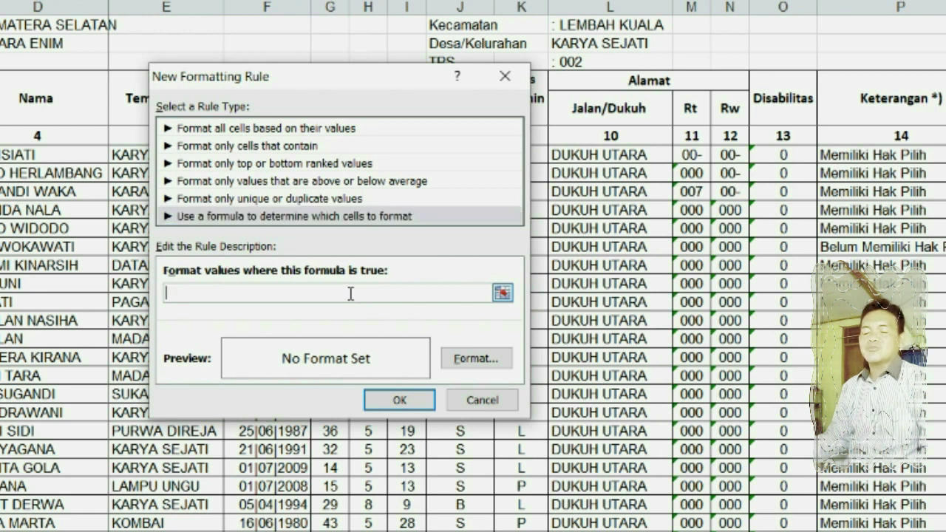
text(=SUM)
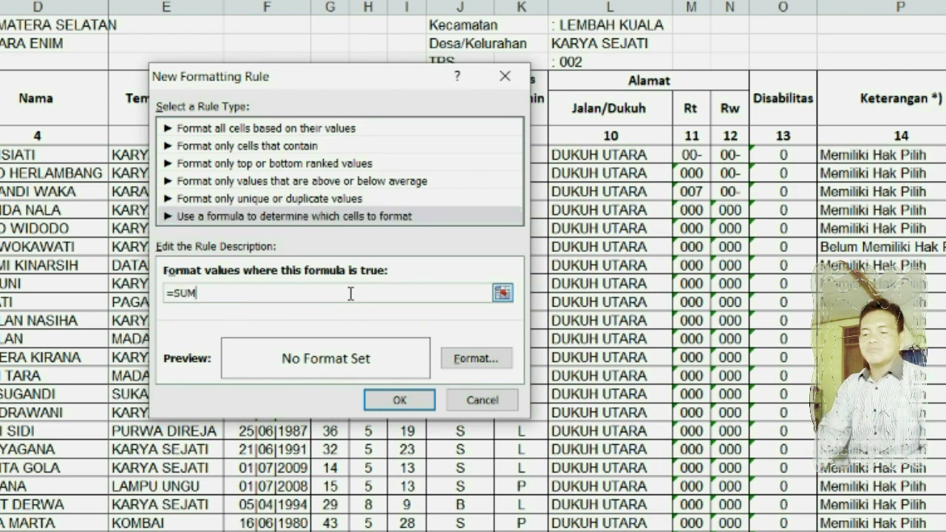
text(PRODUCT)
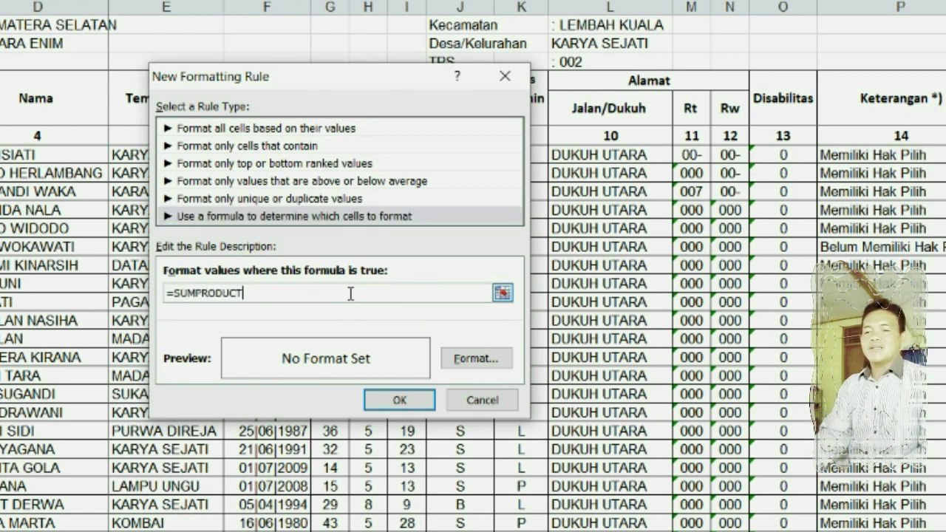
text(()
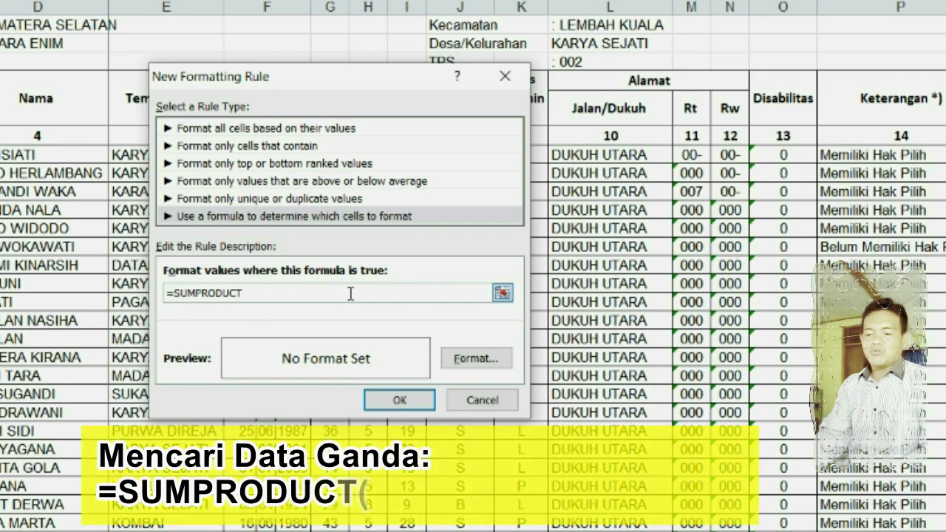
text(--()
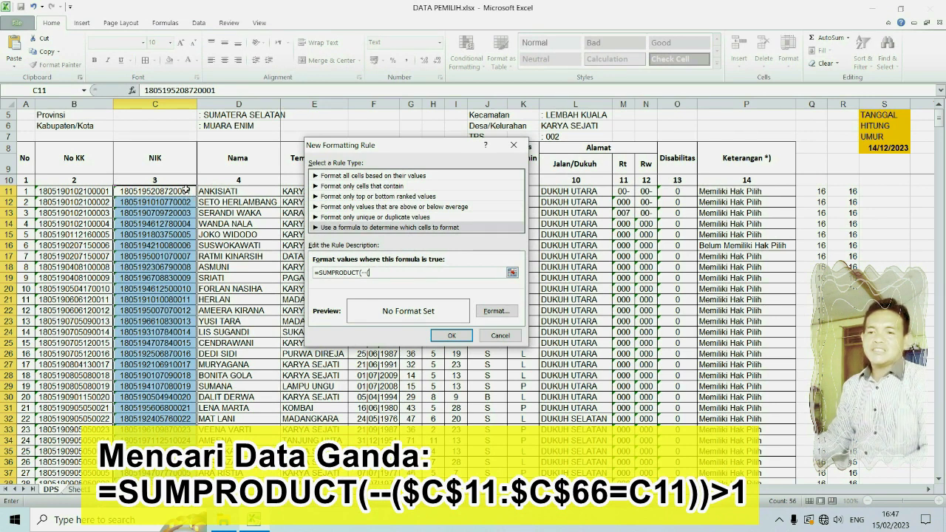
drag(187, 190, 180, 528)
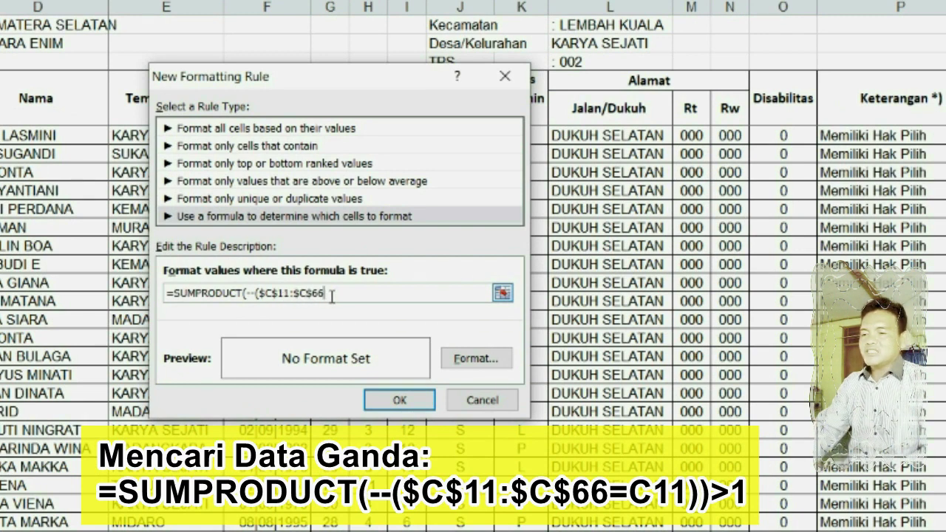
text(=C1)
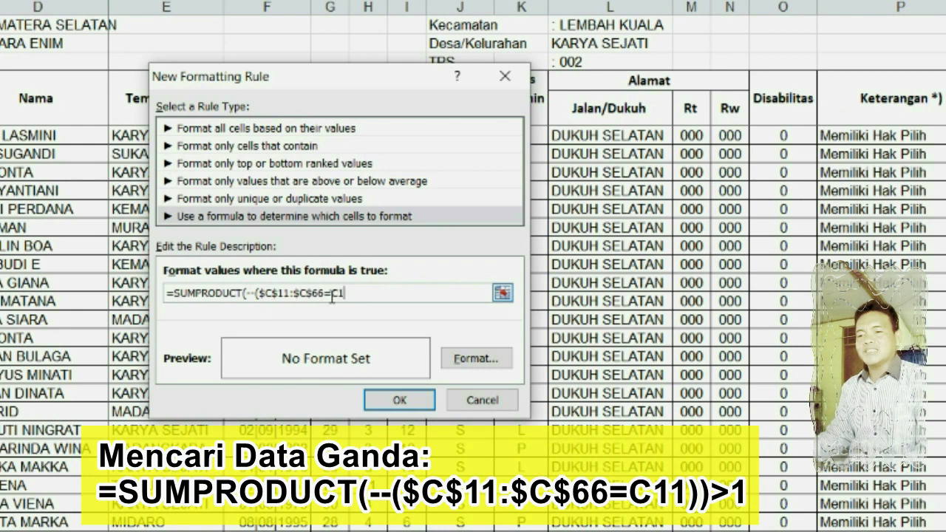
text(1)
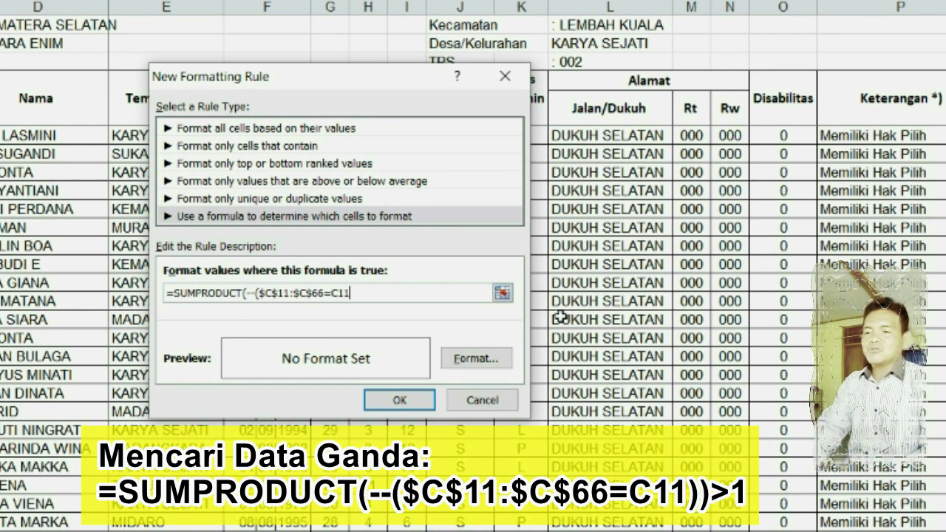
text()))
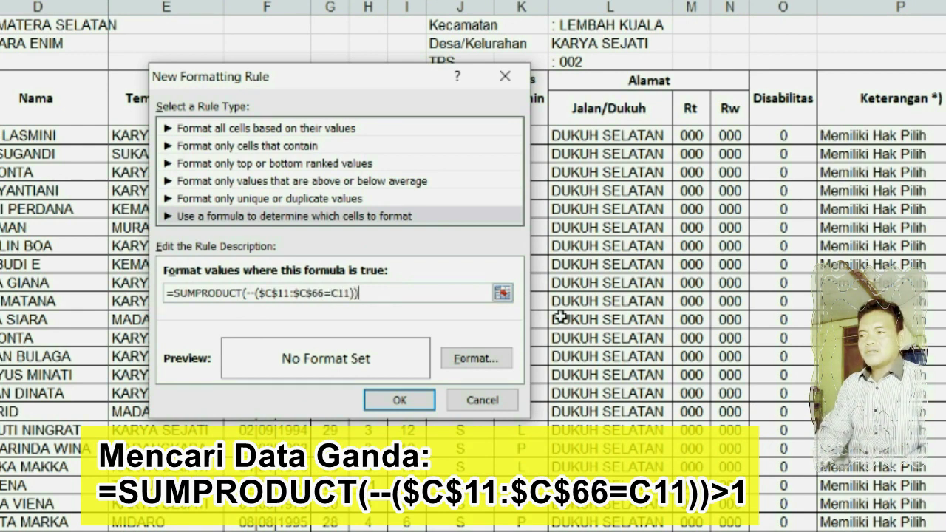
text(>)
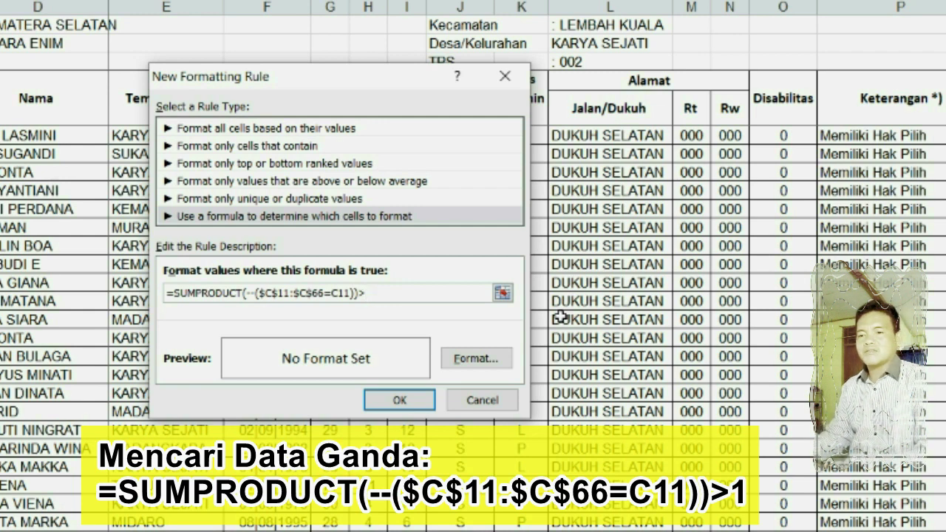
text(1)
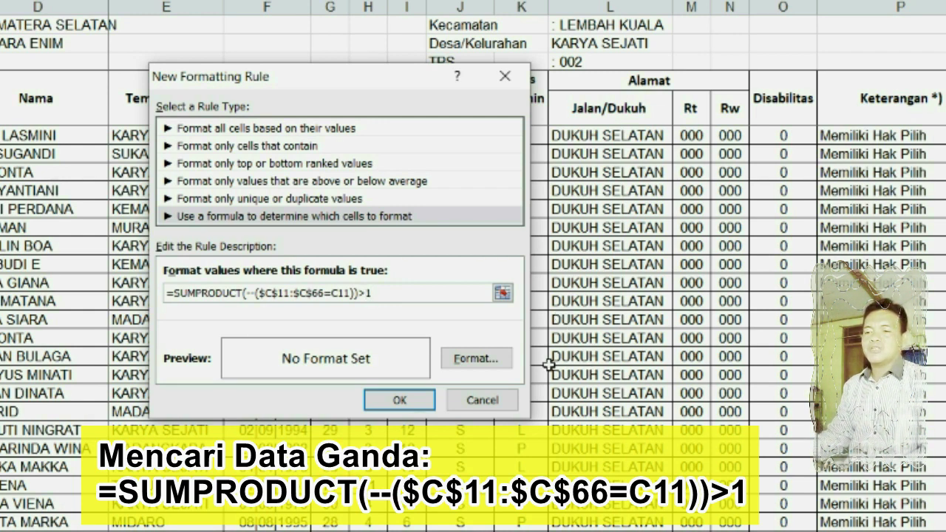
Step: Give the rule a yellow fill and apply it to the selected NIK range
click(510, 370)
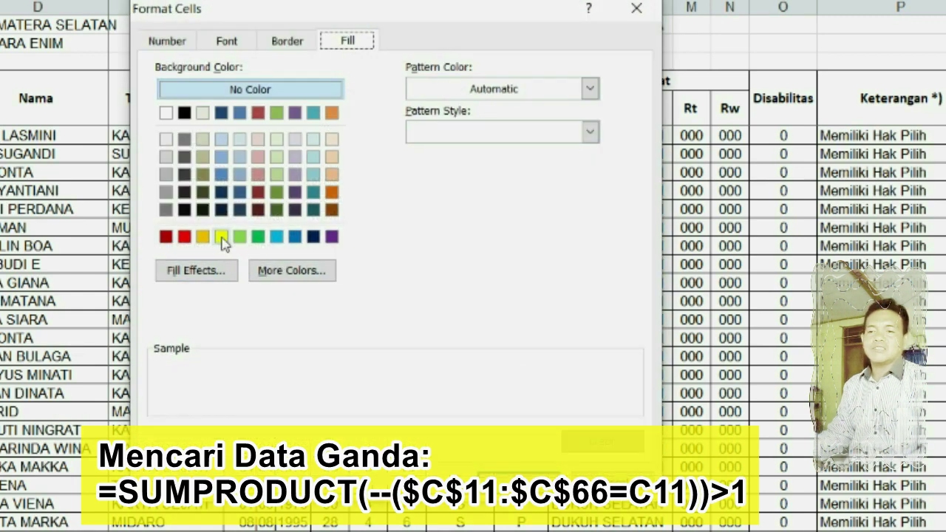
click(249, 49)
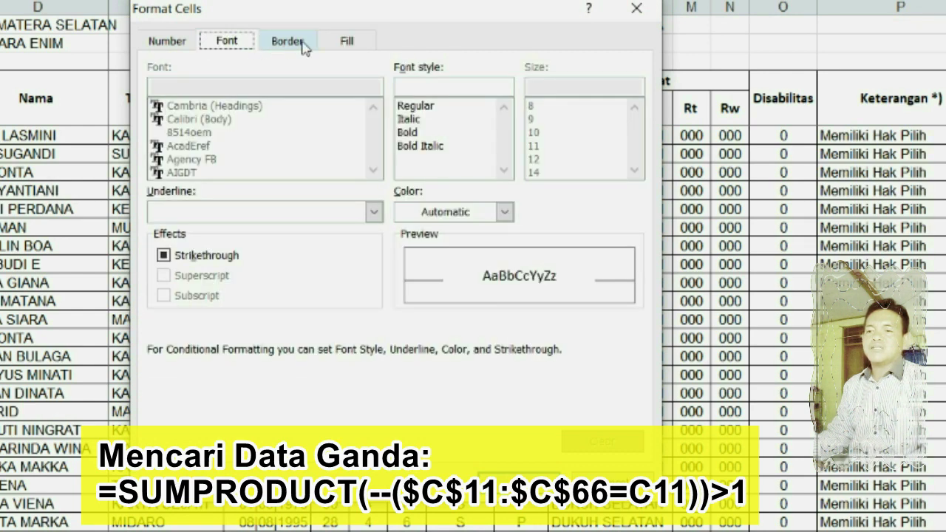
click(343, 46)
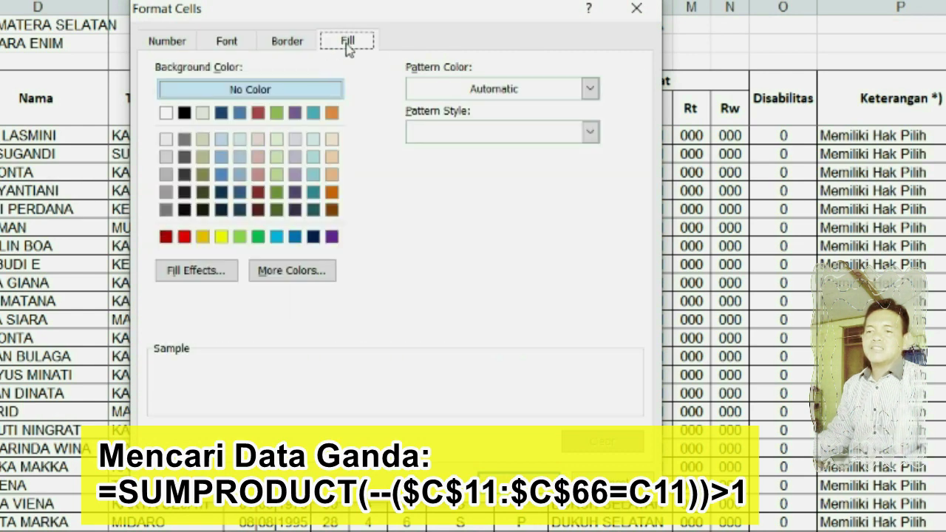
click(221, 236)
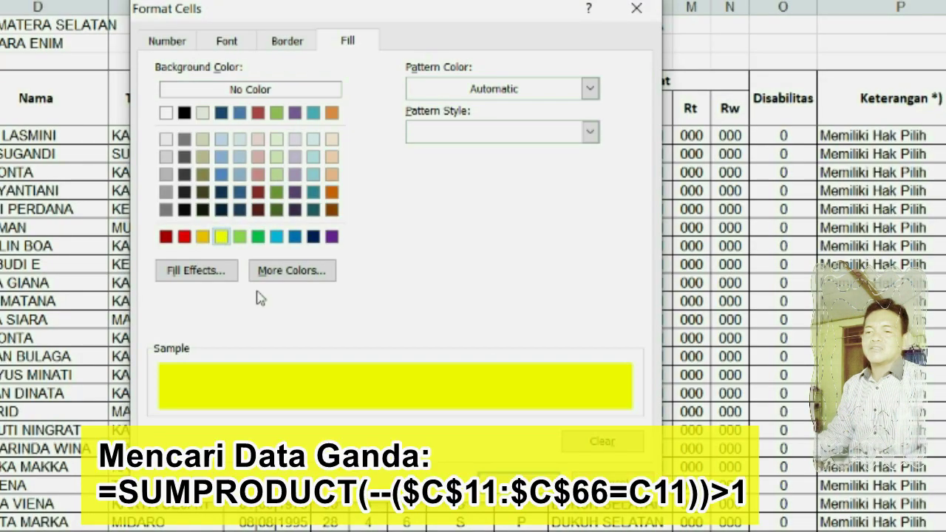
click(519, 479)
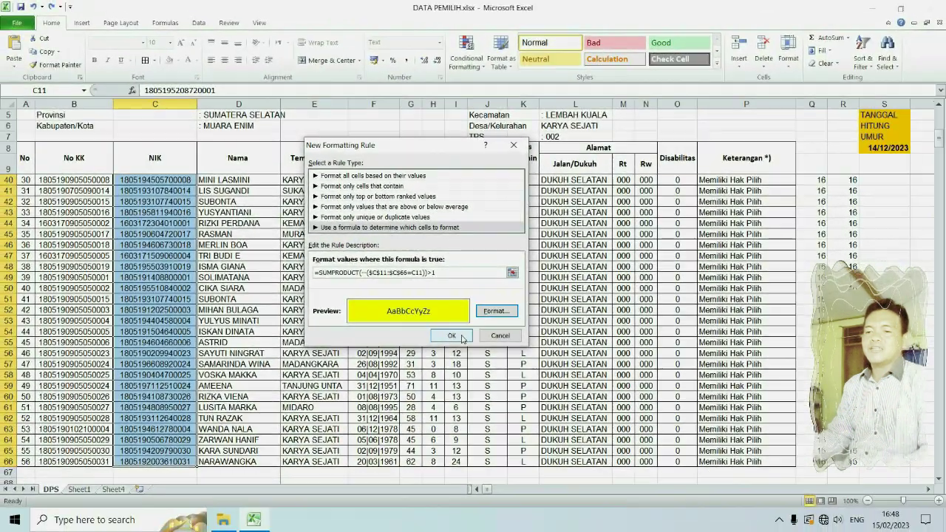
click(452, 336)
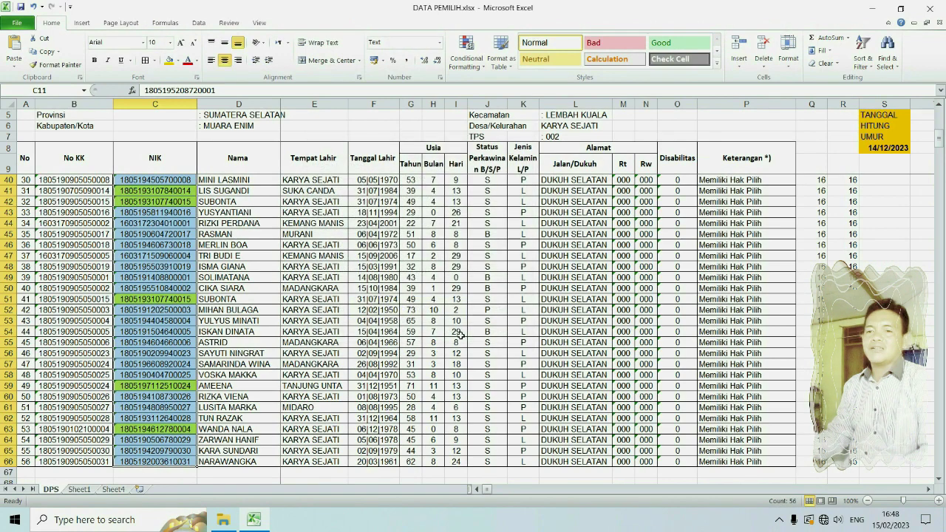
Step: Examine the yellow-highlighted duplicate NIKs in column C, checking C14 against C63 and C59 against the upper rows
scroll(459, 335, up, 10)
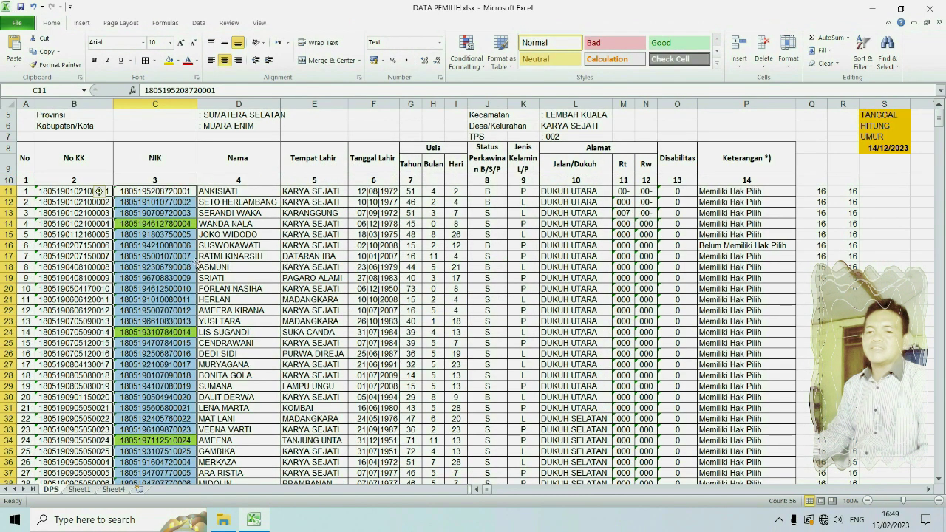
click(180, 257)
click(189, 225)
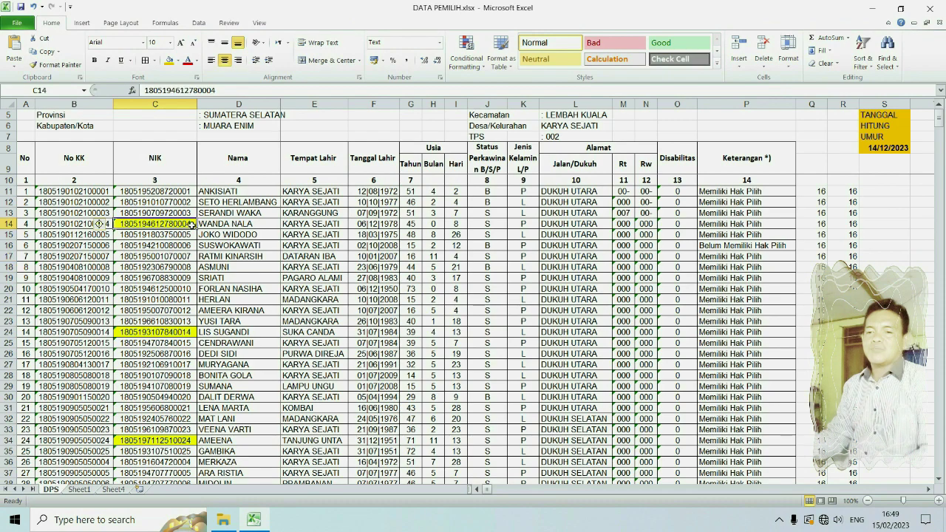
scroll(189, 296, down, 14)
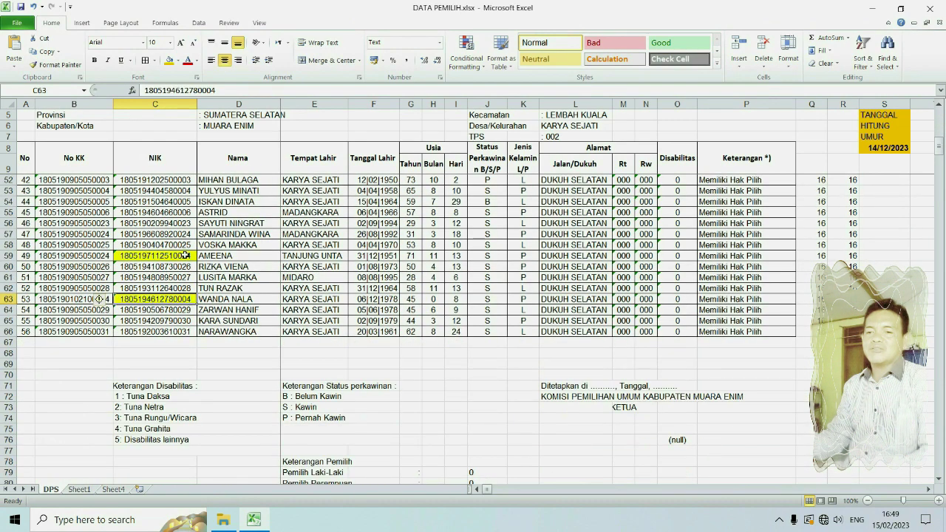
click(185, 254)
scroll(191, 310, up, 14)
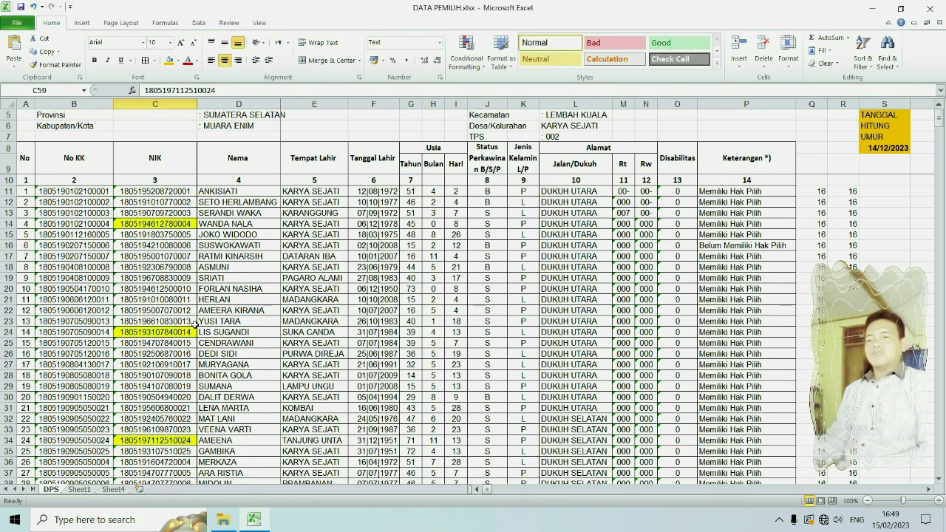
click(473, 71)
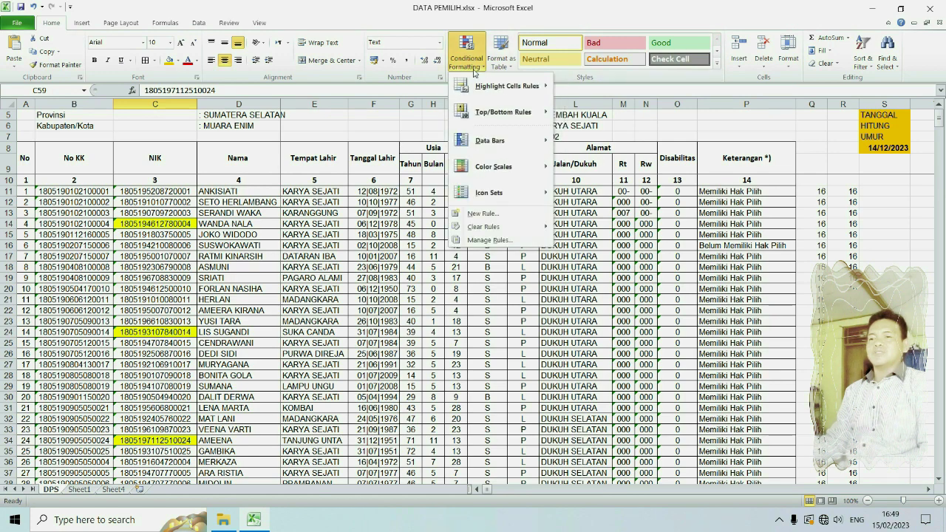
click(482, 212)
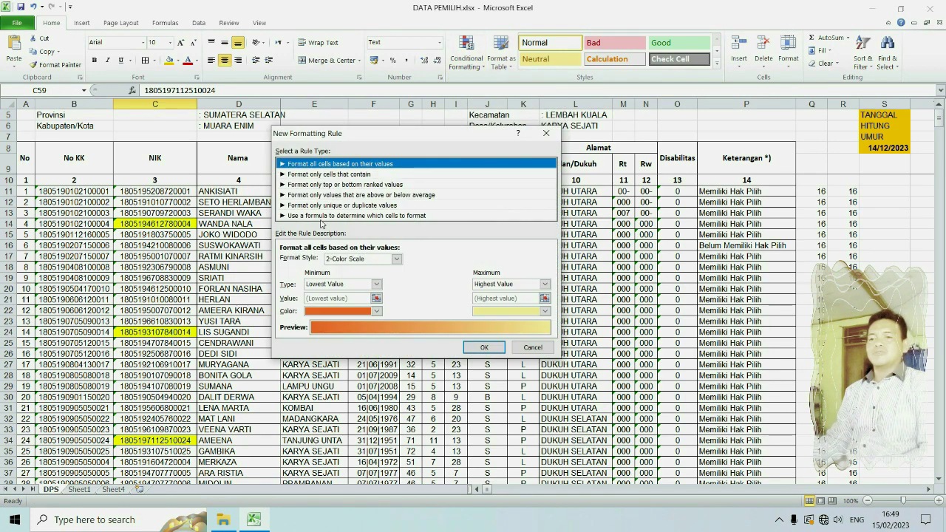
click(321, 216)
click(328, 258)
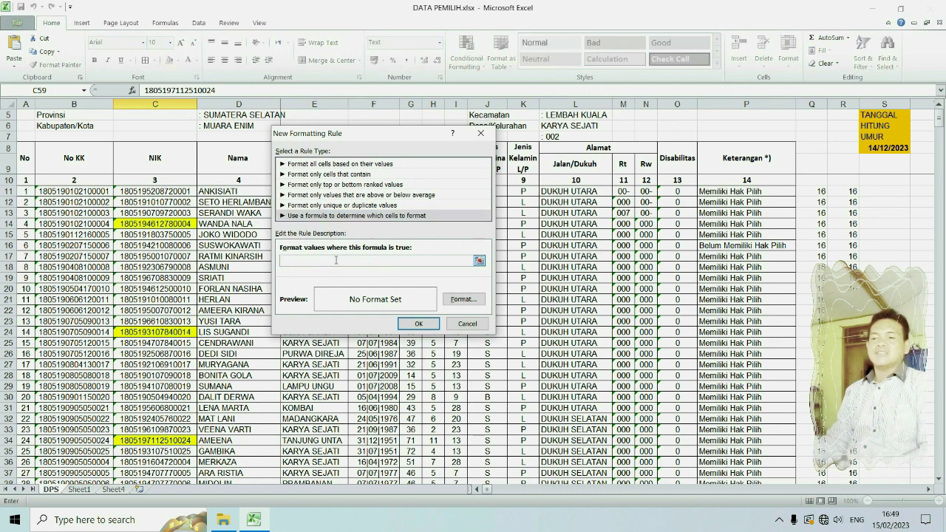
click(463, 299)
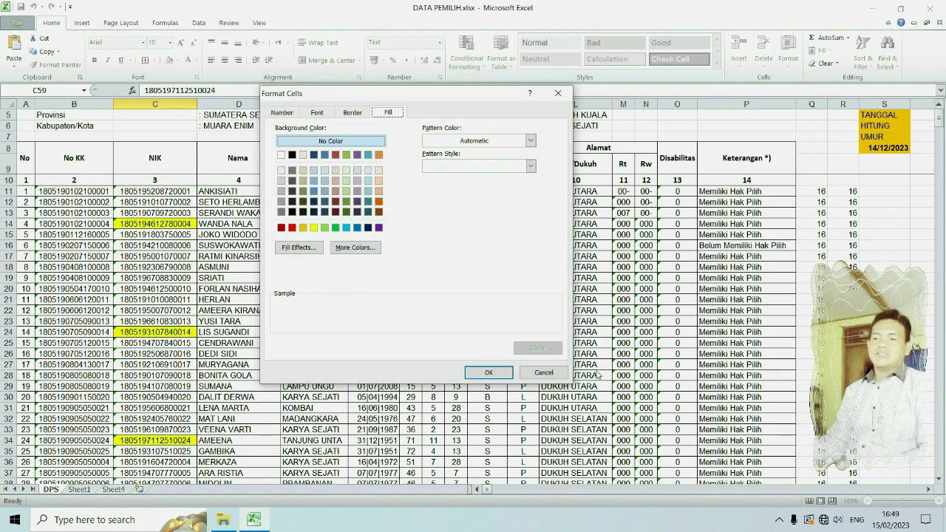
click(526, 373)
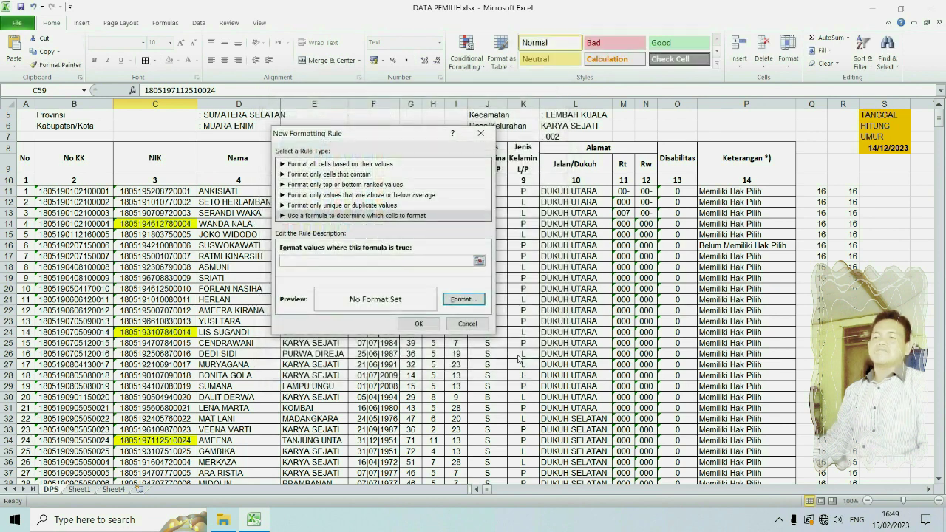
click(467, 323)
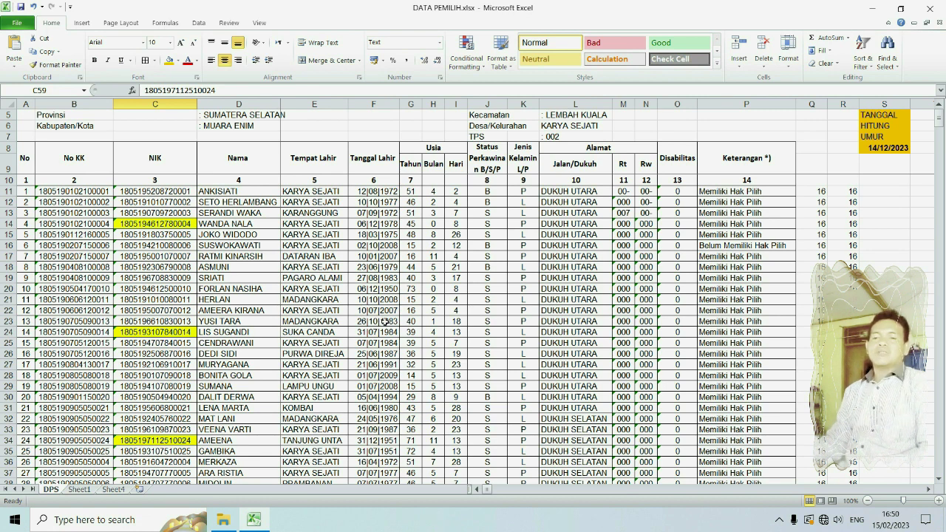
Step: Unmerge the table header cells in rows 8 and 9 for columns A to F, J to K and O to P
click(179, 223)
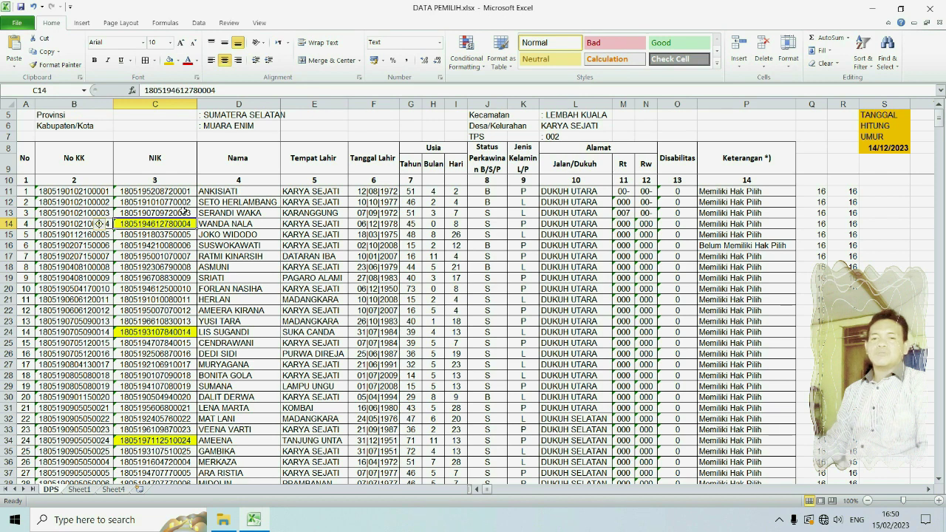
click(26, 161)
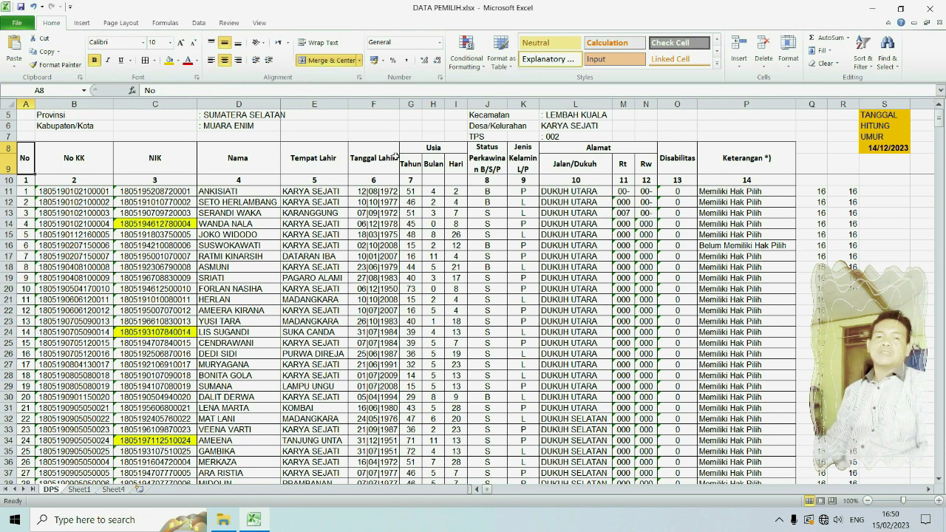
drag(25, 152, 373, 155)
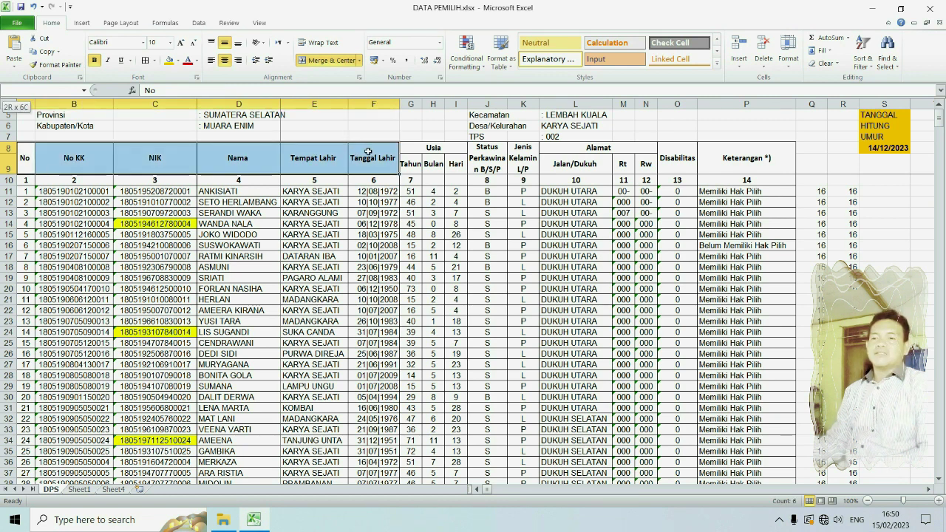
click(334, 61)
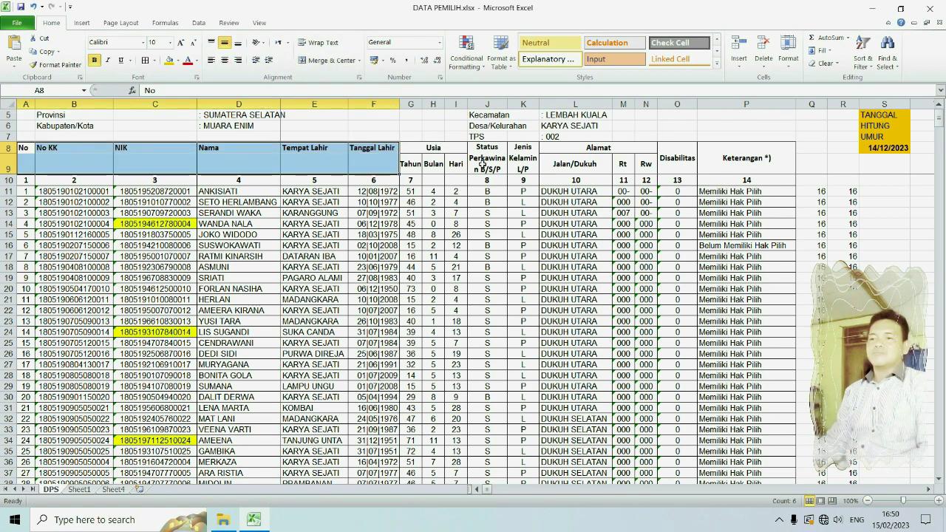
drag(482, 162, 515, 158)
click(343, 61)
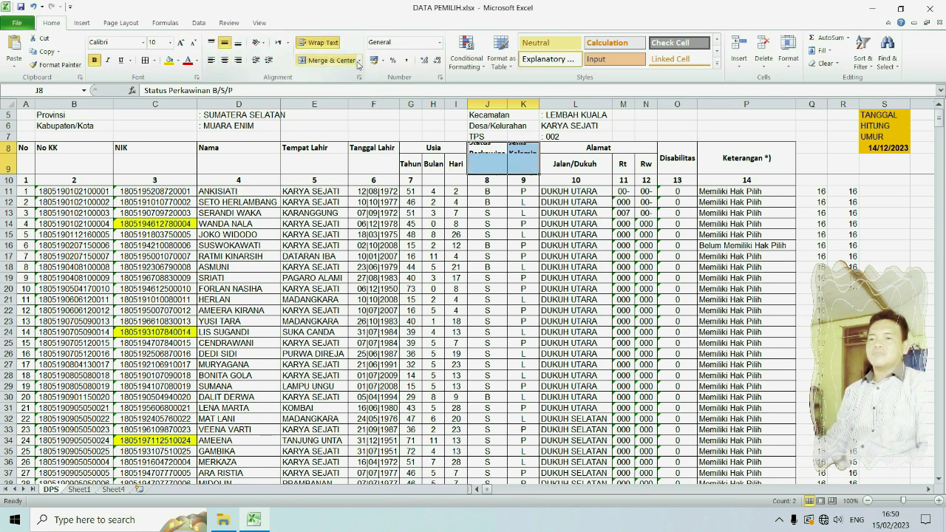
drag(683, 160, 715, 159)
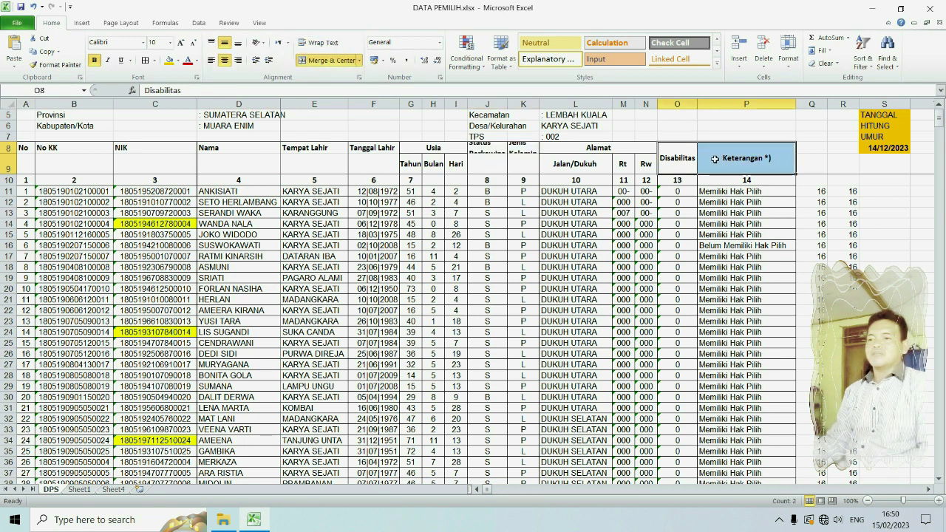
click(337, 62)
click(212, 225)
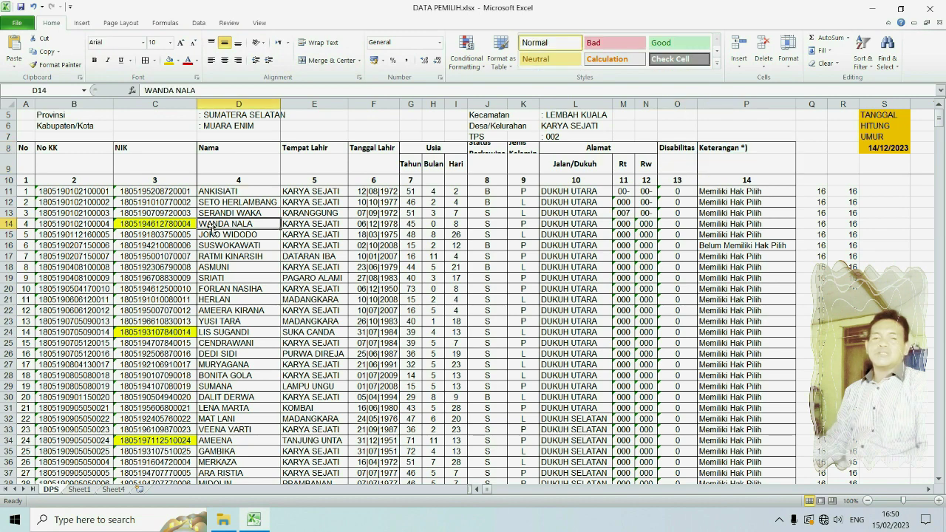
click(173, 191)
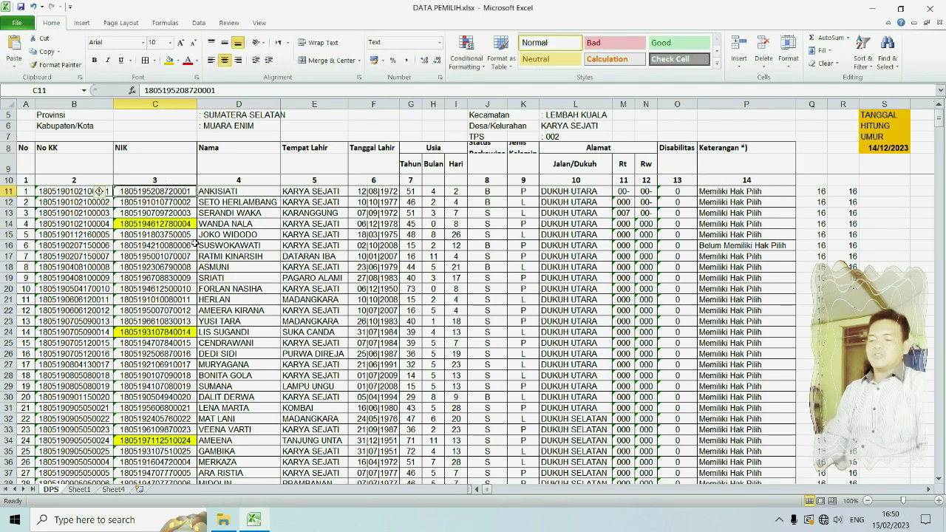
Step: Select the NIK data from C11 down and start Remove Duplicates with the selection expanded to the adjacent columns
key(ctrl+shift+Down)
scroll(196, 245, up, 10)
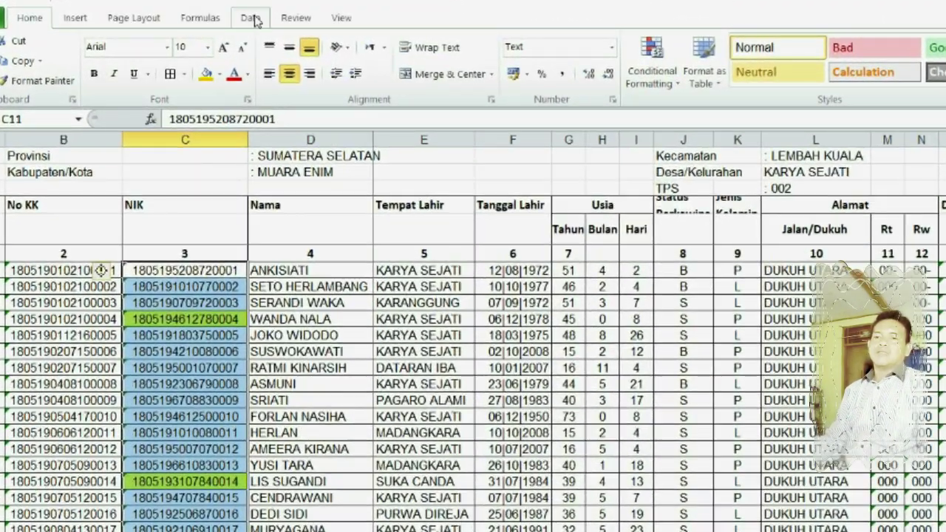
click(251, 18)
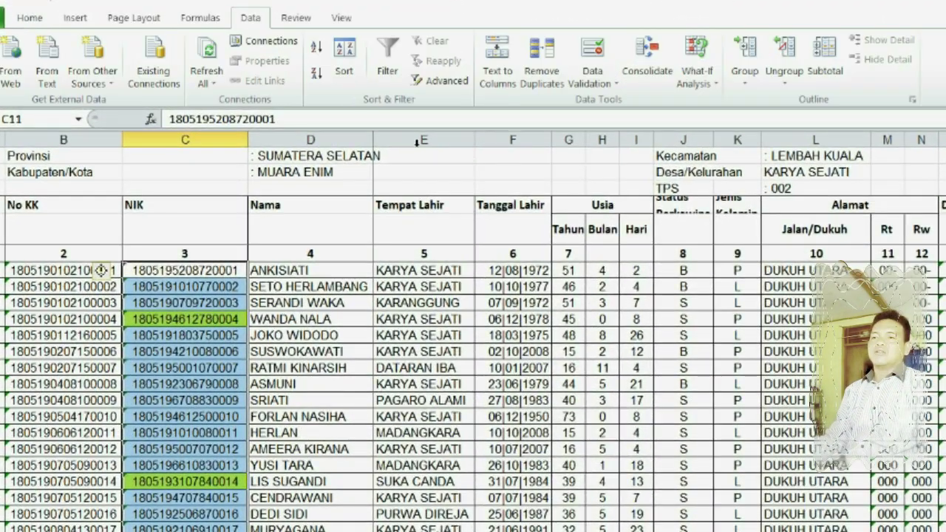
click(550, 81)
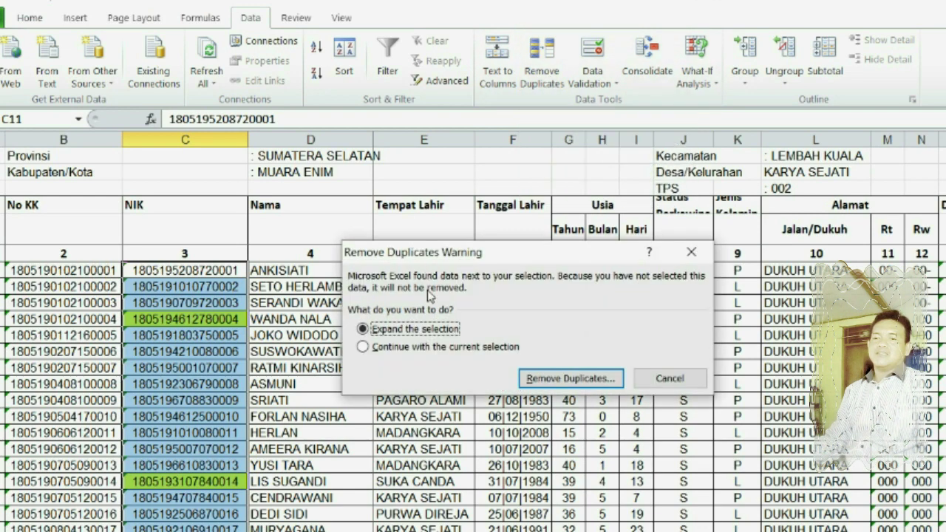
click(591, 379)
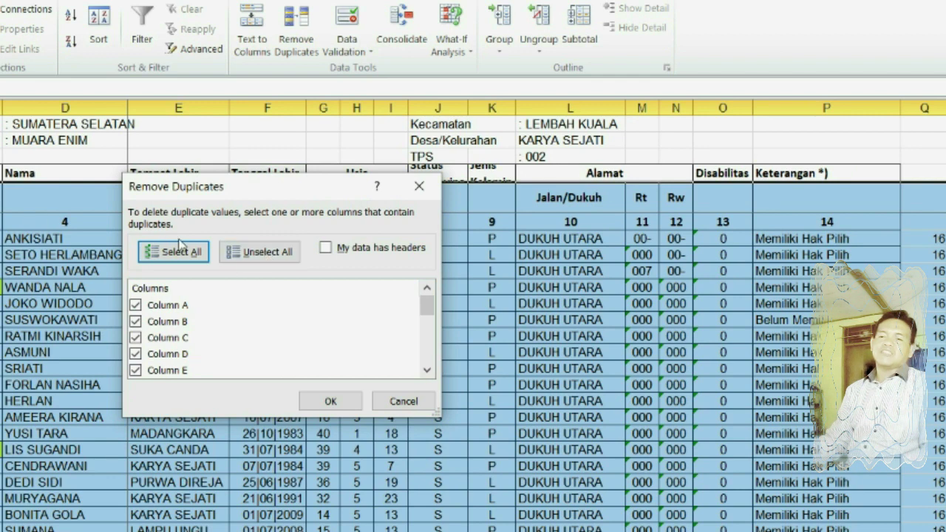
Step: Remove the duplicate voter records, comparing only Column C
click(268, 251)
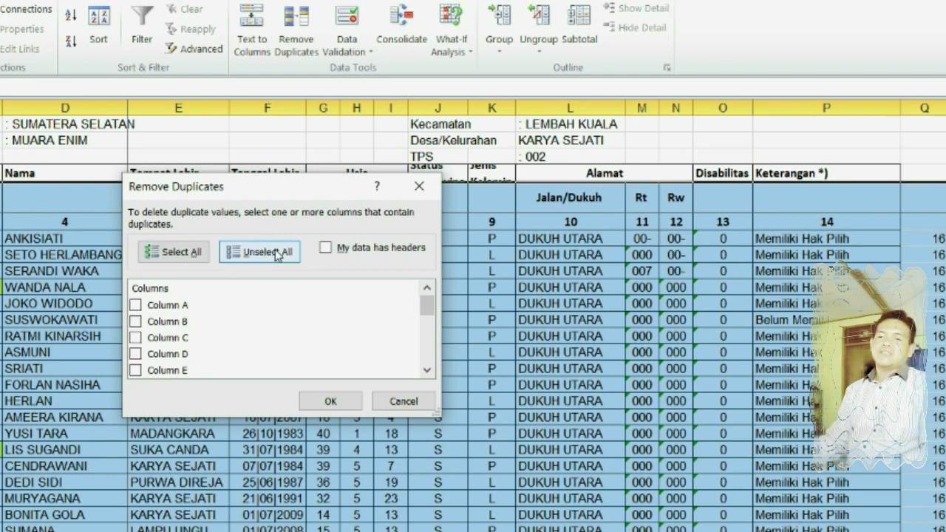
click(182, 340)
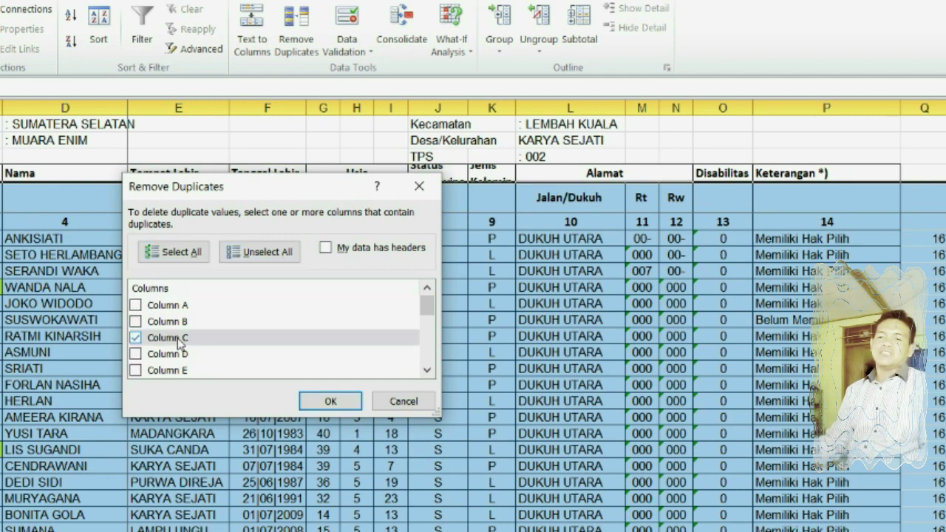
click(318, 404)
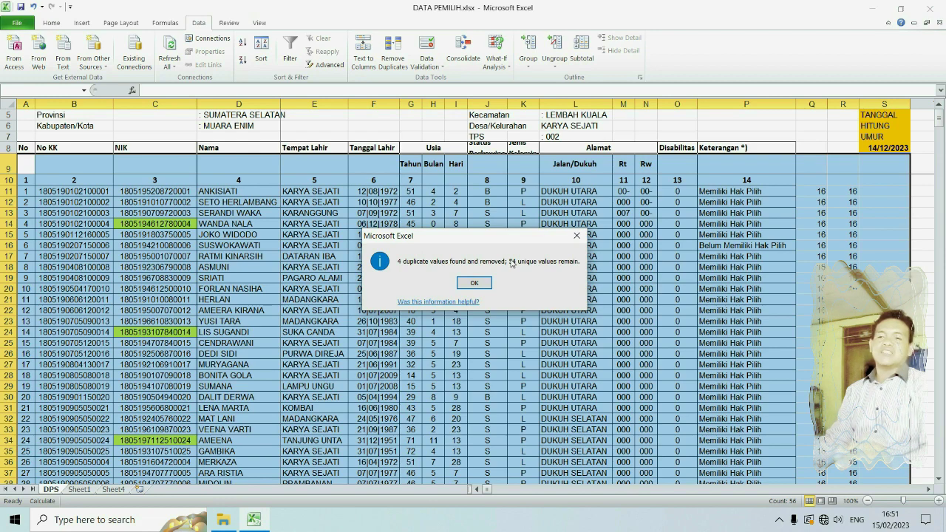
click(477, 283)
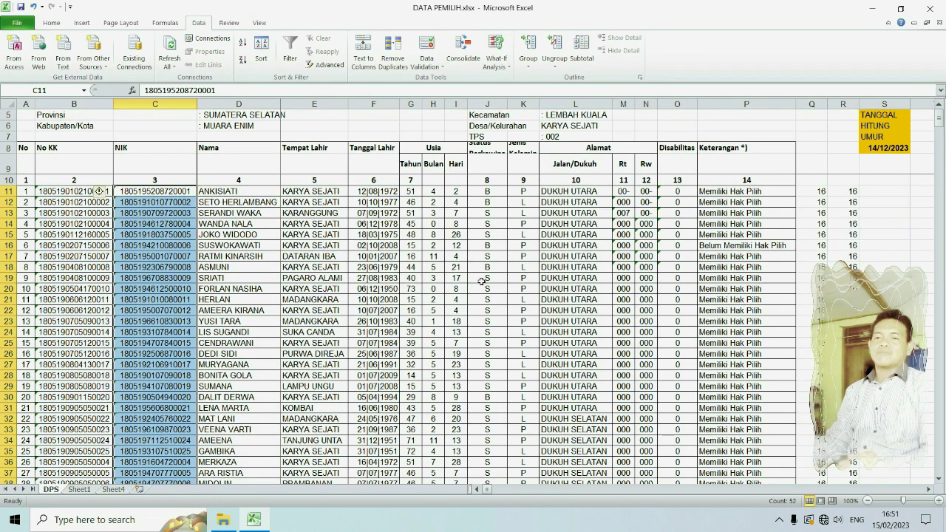
Step: Examine the cleaned voter list down to its final row and check the last sequence number in column A
click(226, 235)
scroll(229, 240, down, 12)
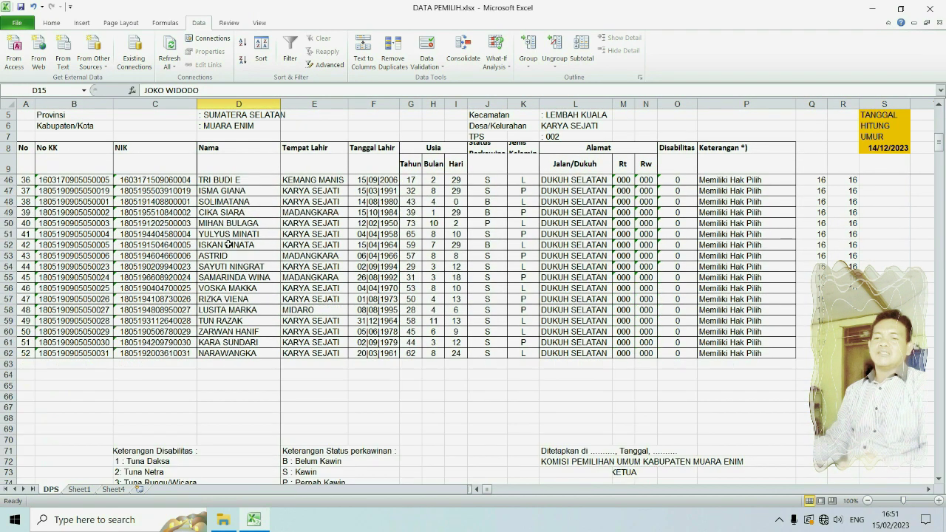
click(27, 355)
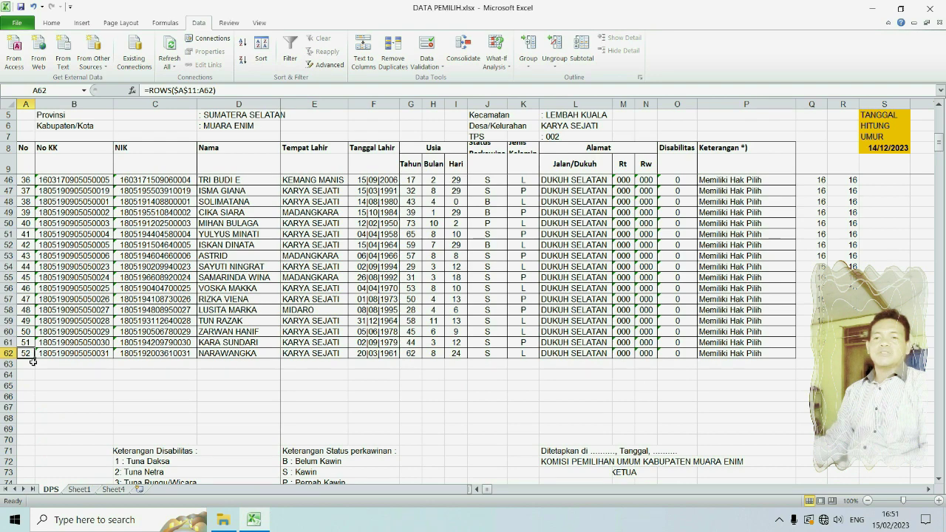
scroll(32, 362, up, 12)
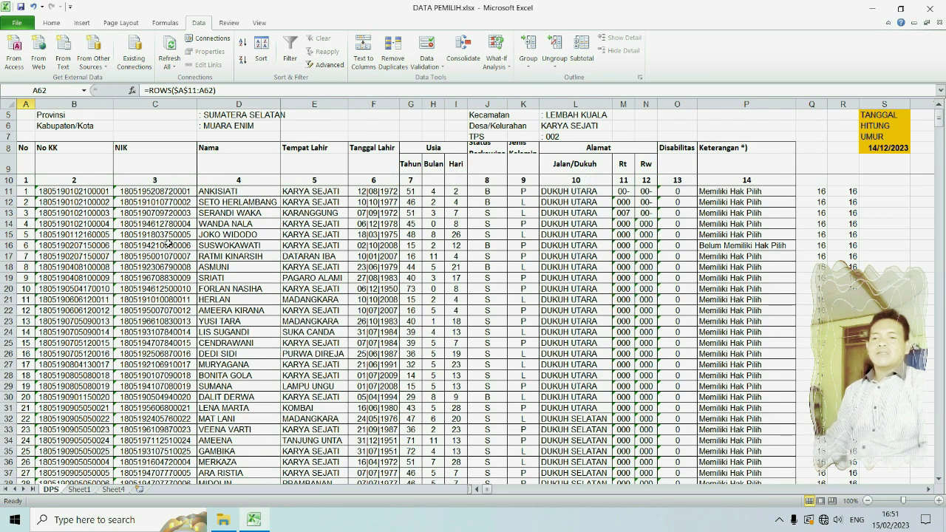
Step: Test the duplicate highlighting by copying the NIK in C15 into C20, and undo the paste
click(170, 235)
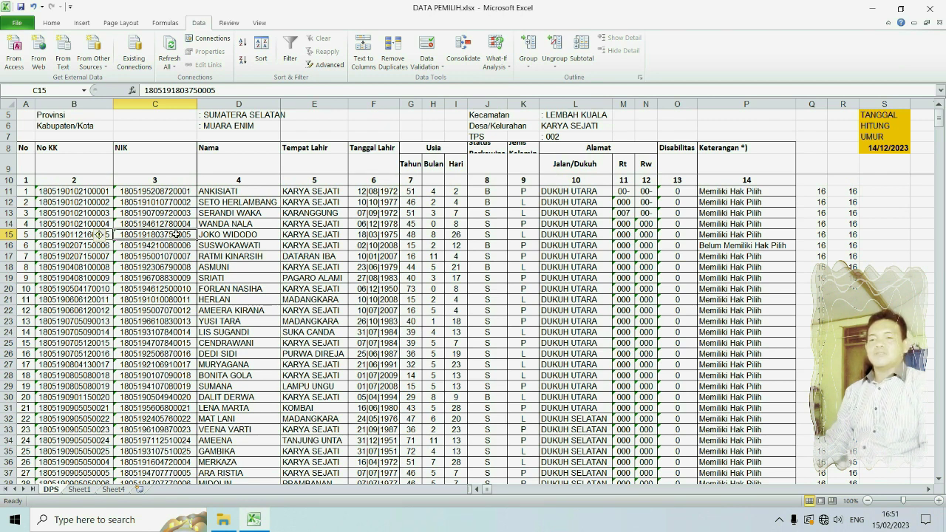
key(ctrl+c)
click(172, 294)
key(ctrl+v)
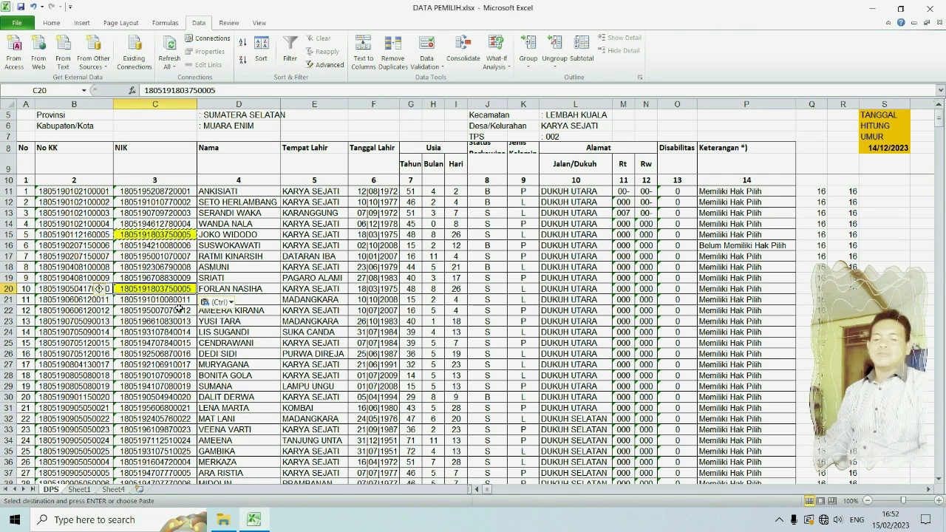
key(ctrl+z)
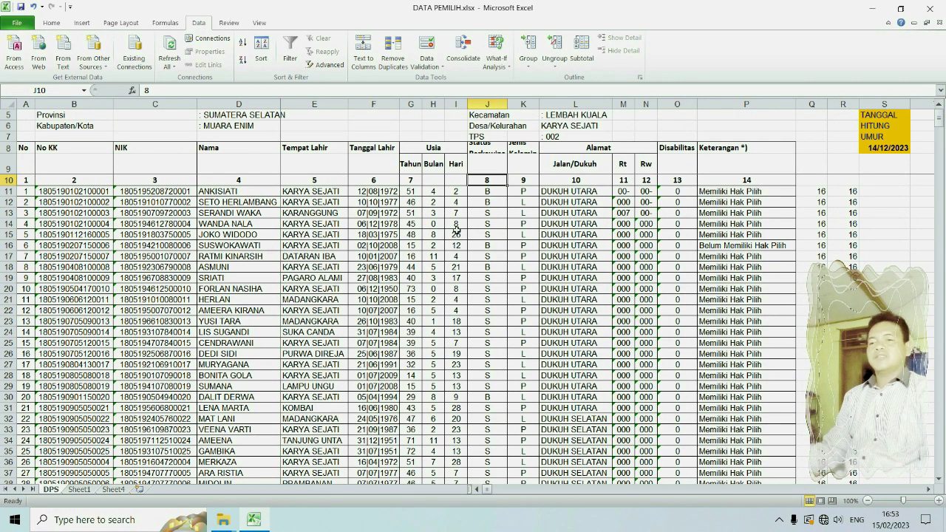
Step: Review the summary labels below the table, from Pemilih Laki-Laki to the Jumlah Disabilitas rows, against the voter data
scroll(473, 237, down, 14)
scroll(450, 242, down, 5)
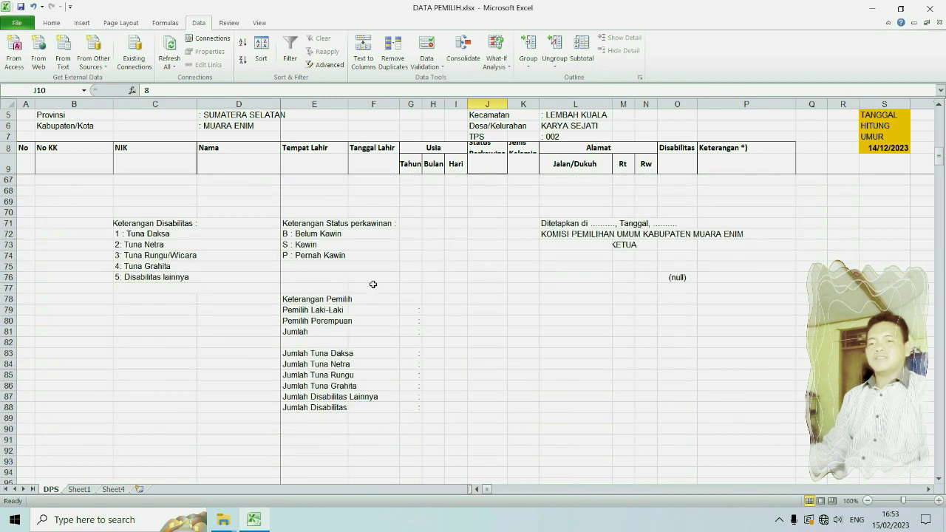
click(300, 311)
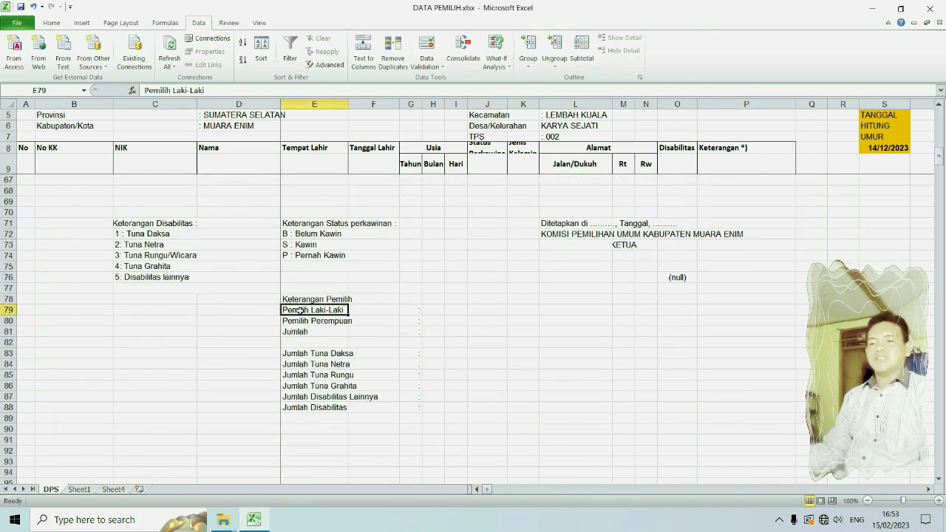
click(306, 320)
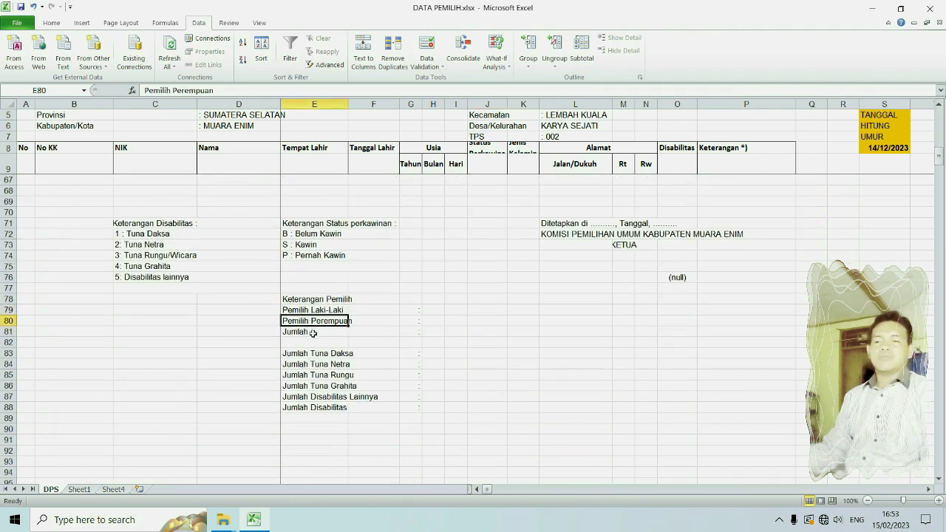
click(311, 331)
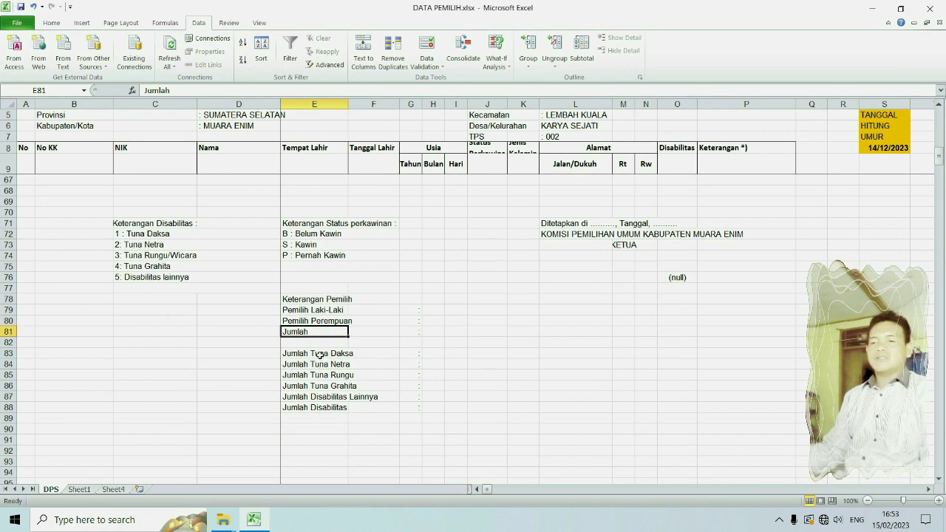
click(319, 354)
drag(319, 355, 326, 395)
click(328, 359)
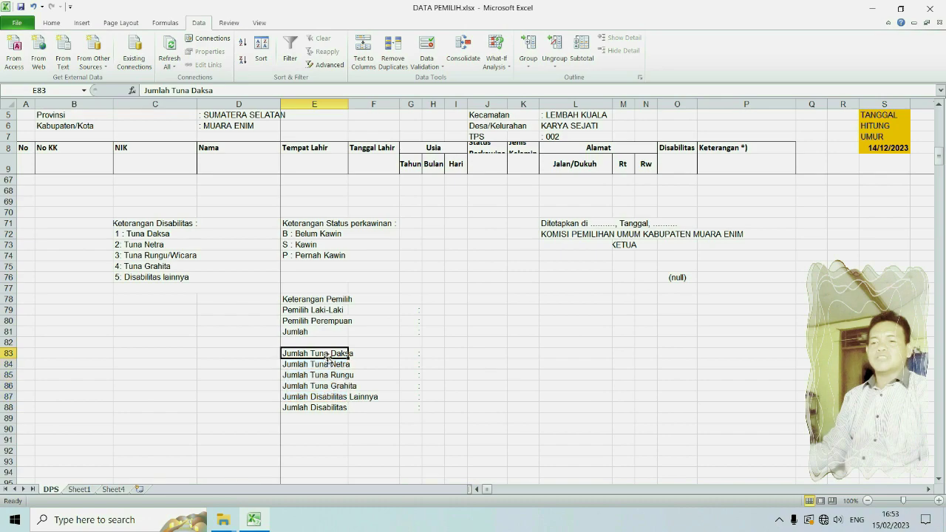
click(326, 364)
scroll(337, 370, up, 6)
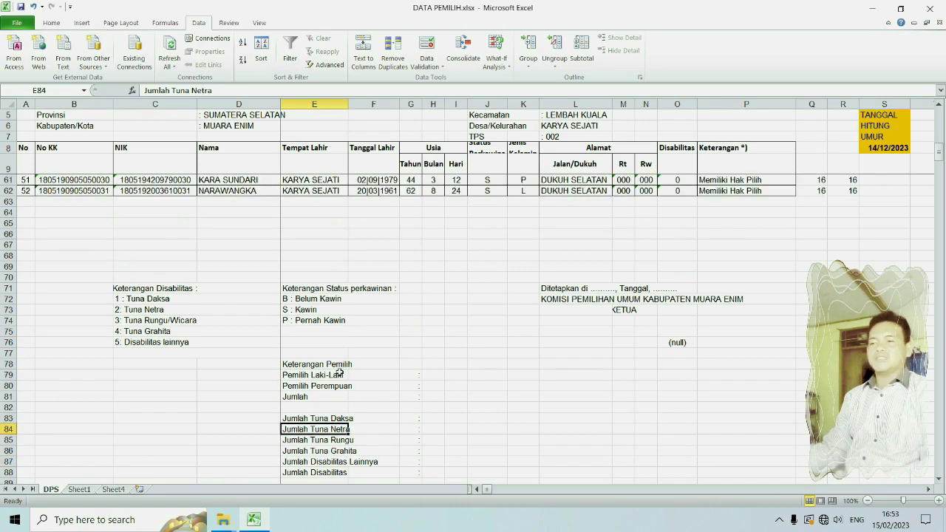
scroll(341, 374, up, 13)
scroll(344, 376, down, 20)
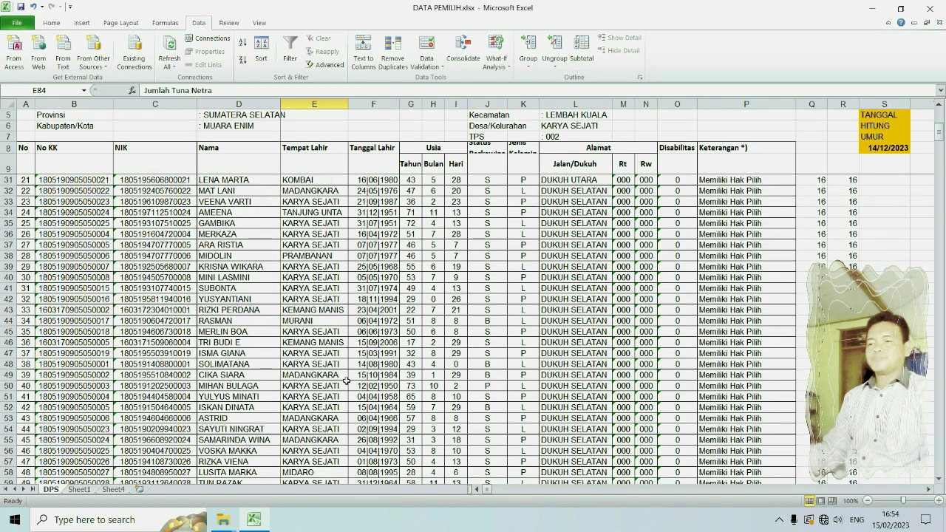
scroll(347, 381, up, 3)
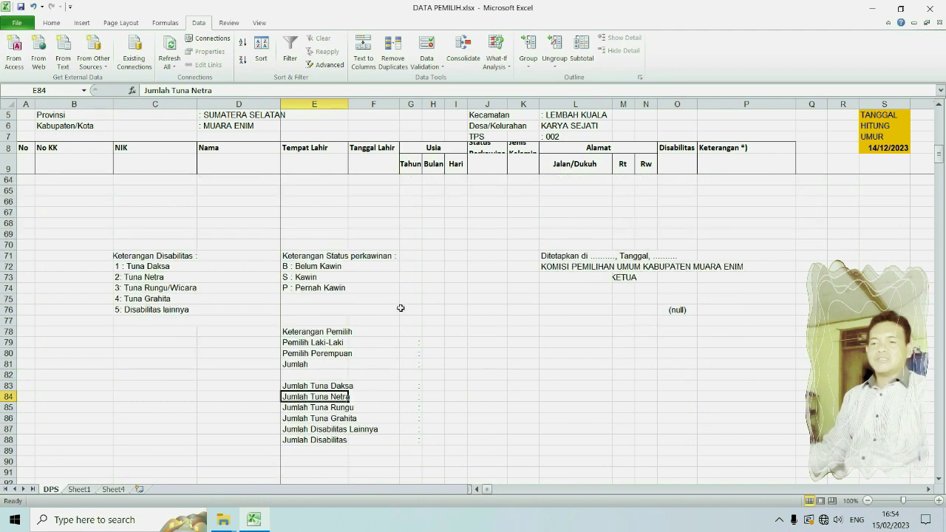
click(341, 340)
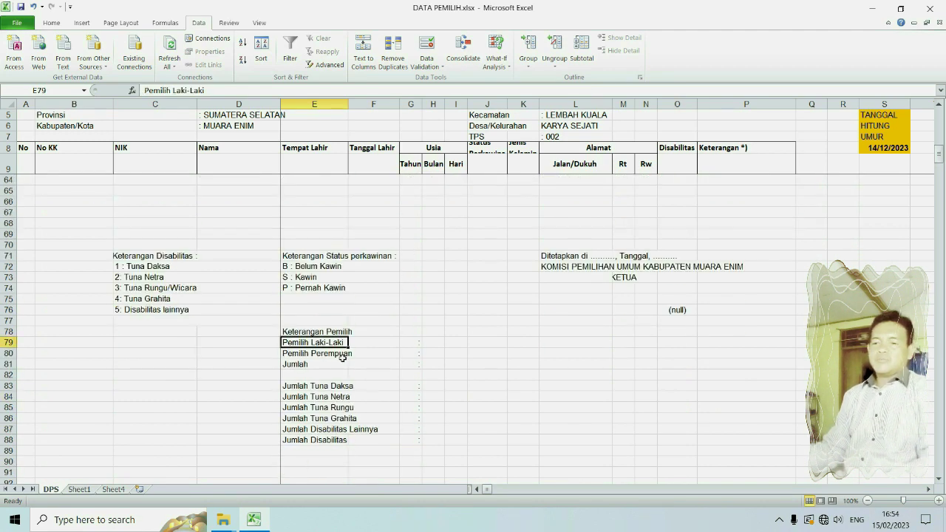
Step: Begin a COUNTIF formula in H79 for Pemilih Laki-Laki with K11:K62 of the gender column as its range
click(433, 344)
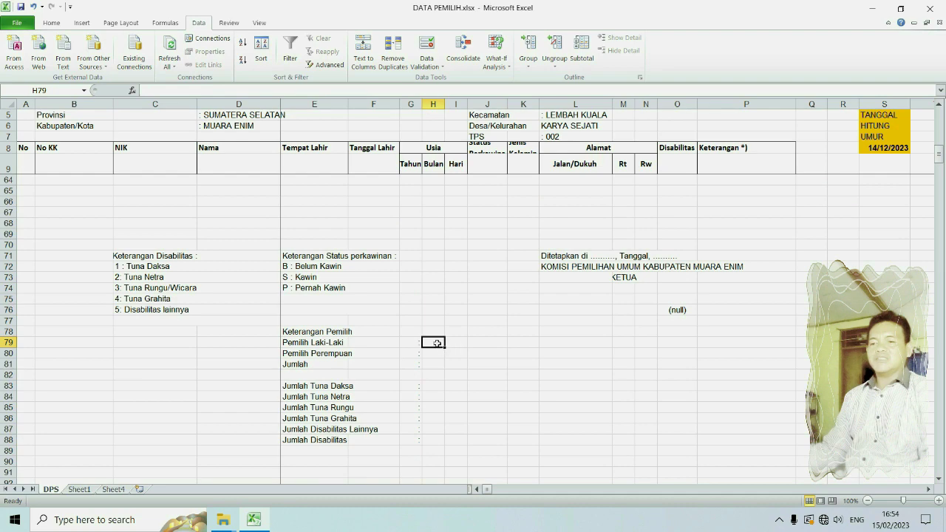
text(=COUNTIF)
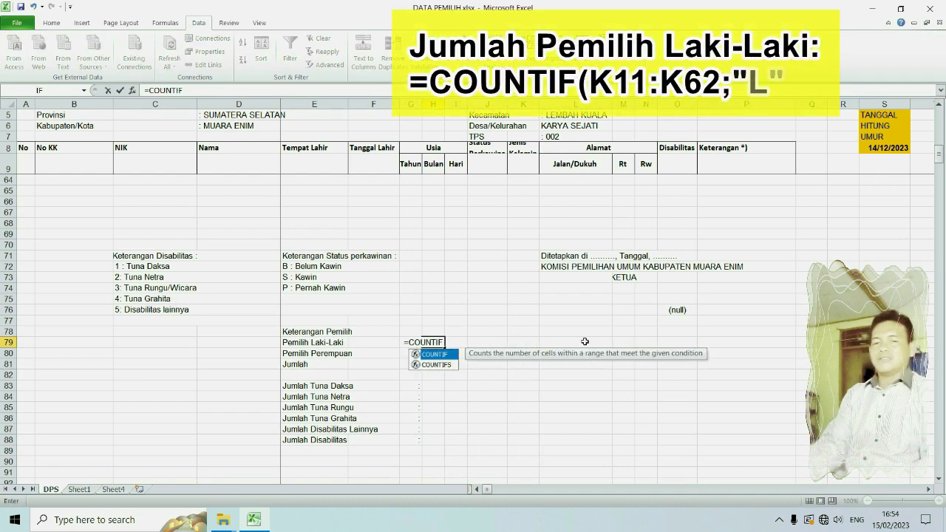
double_click(448, 356)
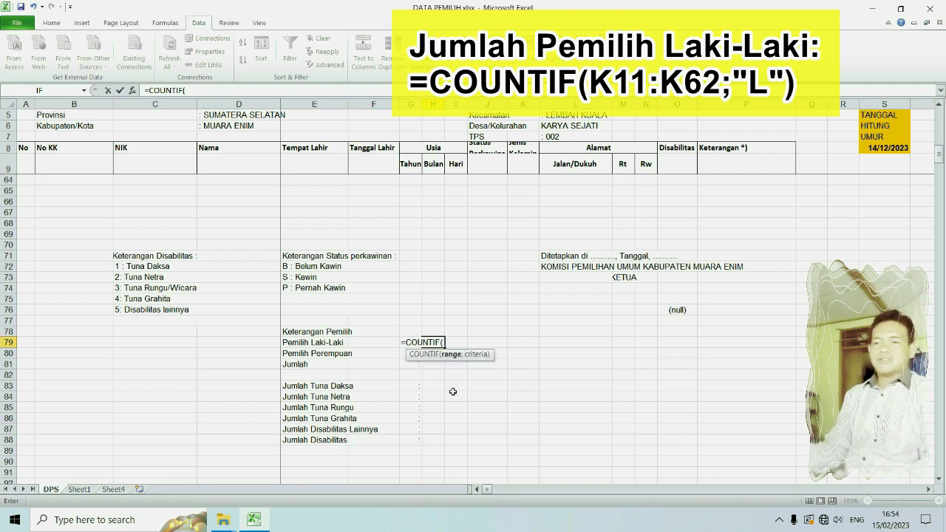
scroll(440, 384, up, 16)
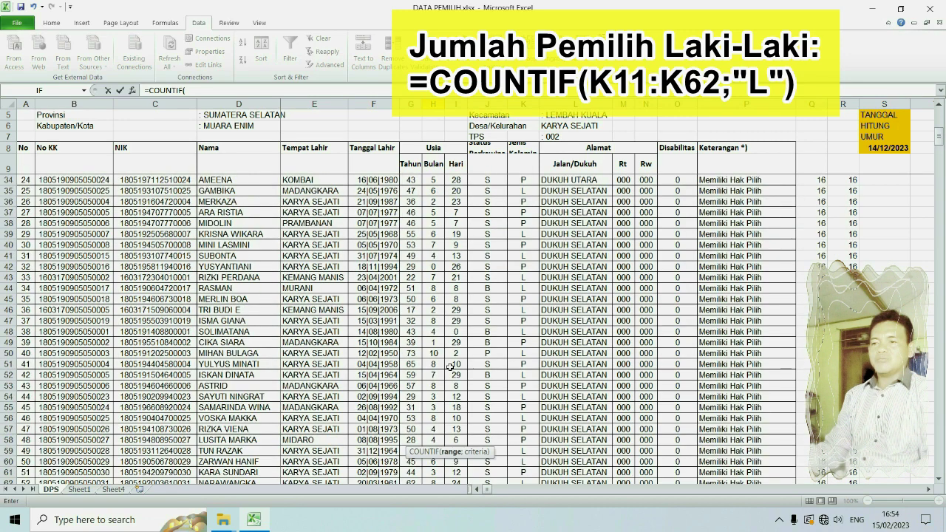
scroll(525, 140, up, 2)
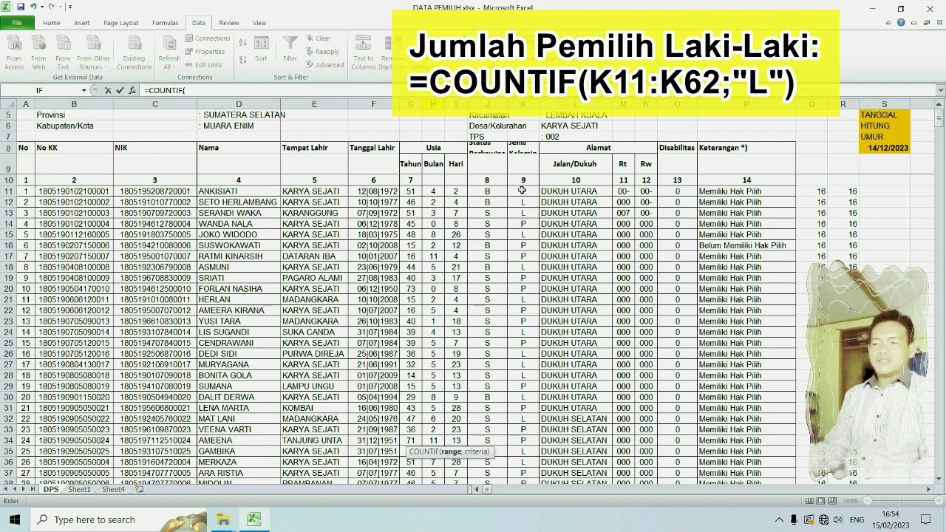
scroll(522, 207, down, 15)
scroll(522, 230, up, 15)
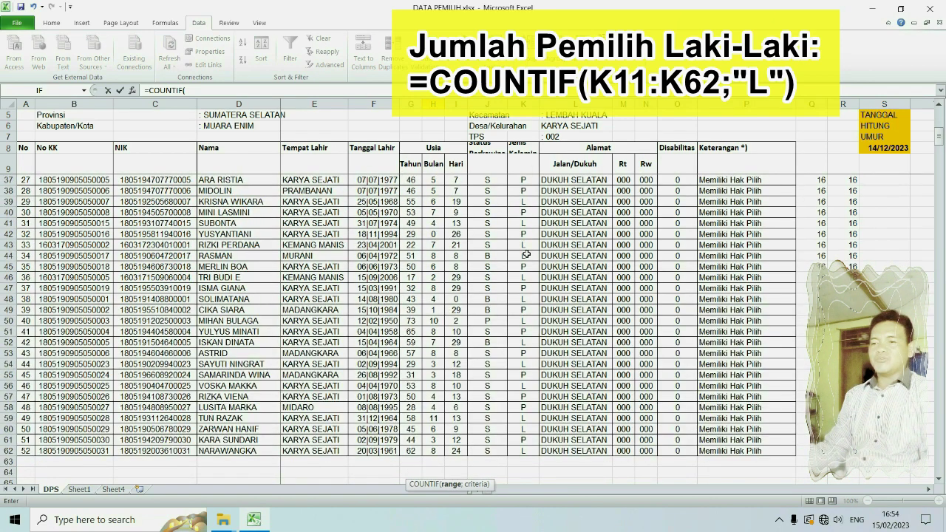
drag(525, 191, 525, 442)
Step: Complete the COUNTIF formula in H79 with "L" as the criterion, so it counts male voters in K11:K62
scroll(530, 266, down, 6)
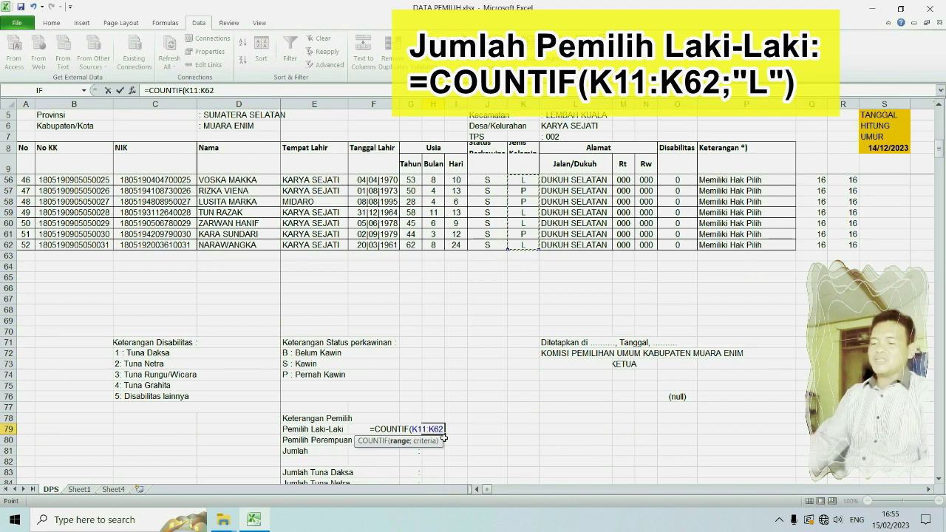
text(;)
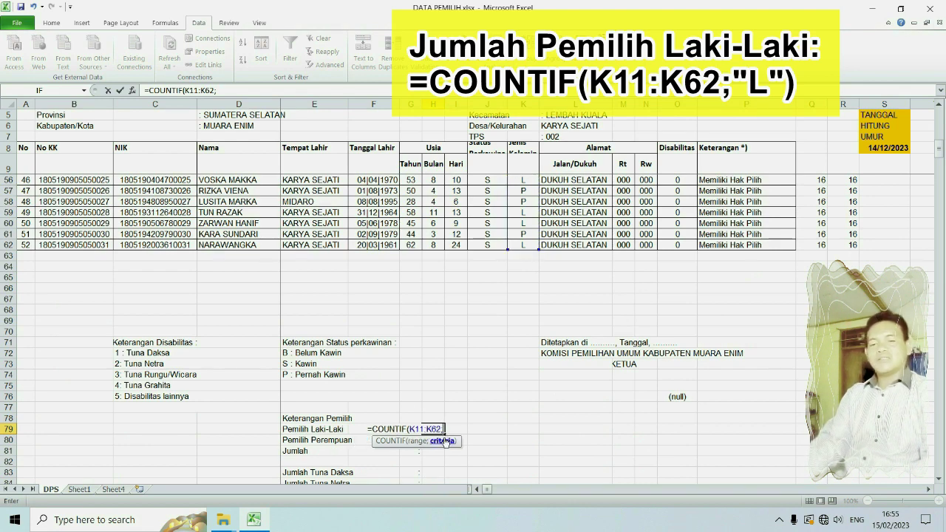
text("L)
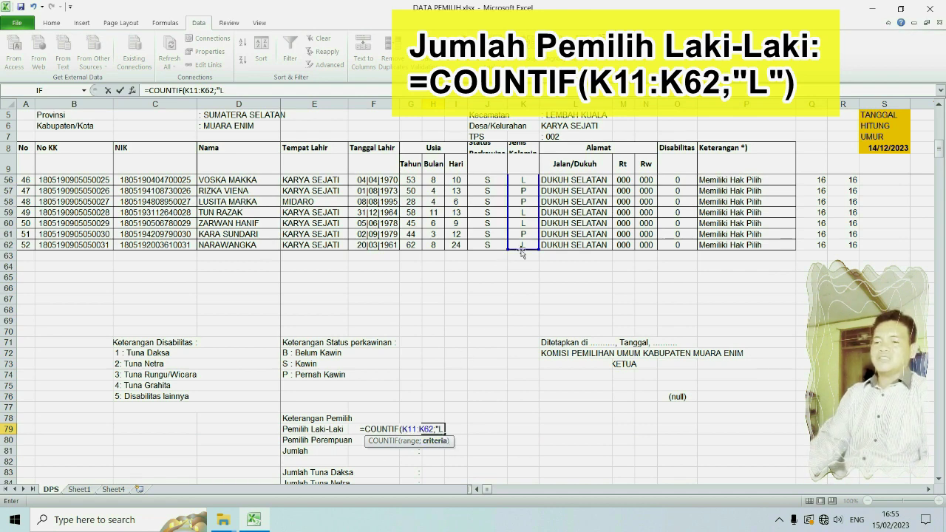
text(")
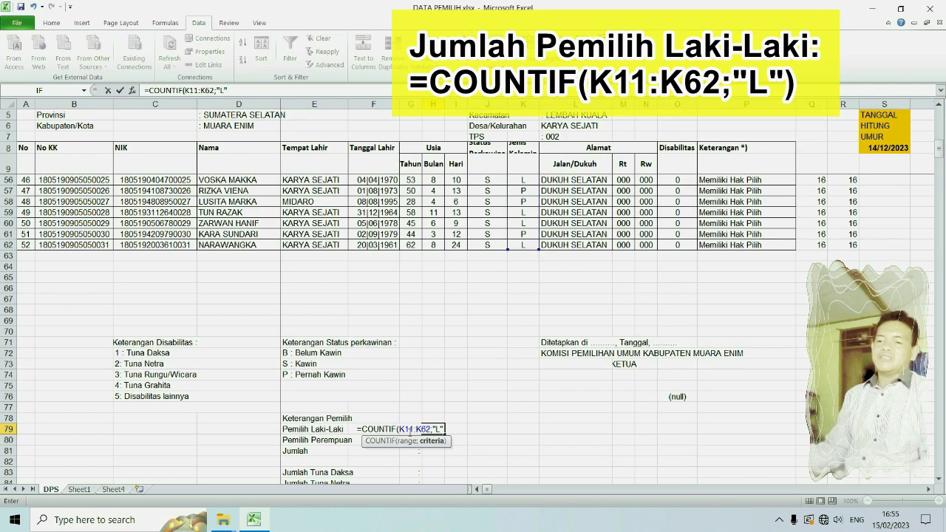
scroll(465, 318, up, 15)
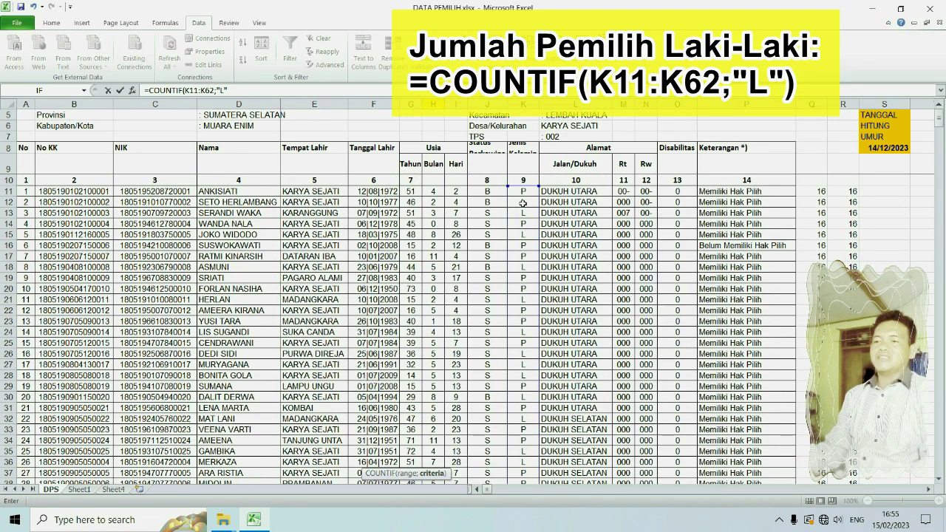
scroll(524, 195, down, 17)
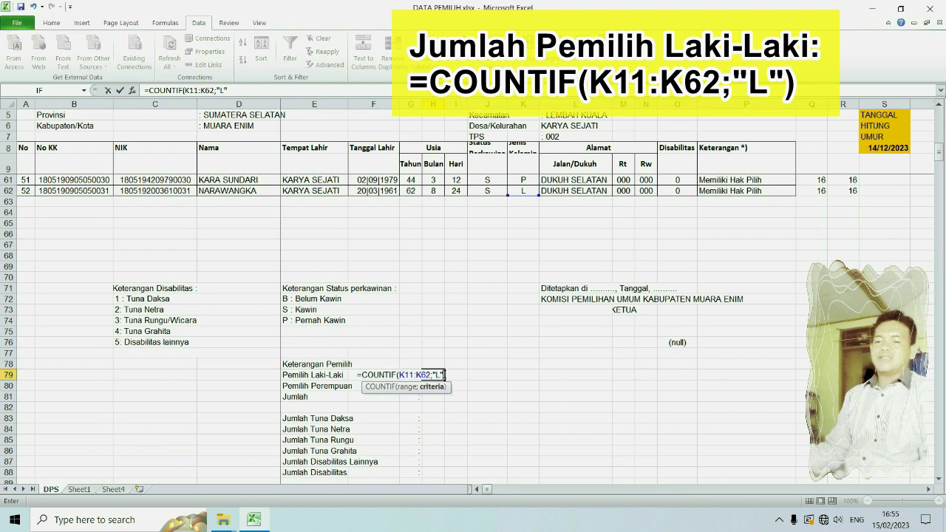
scroll(469, 282, up, 3)
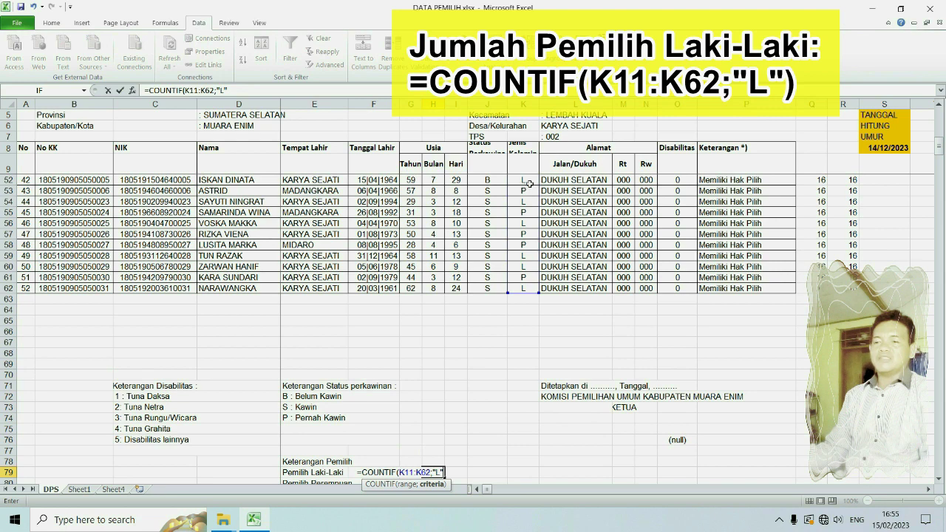
scroll(529, 185, down, 7)
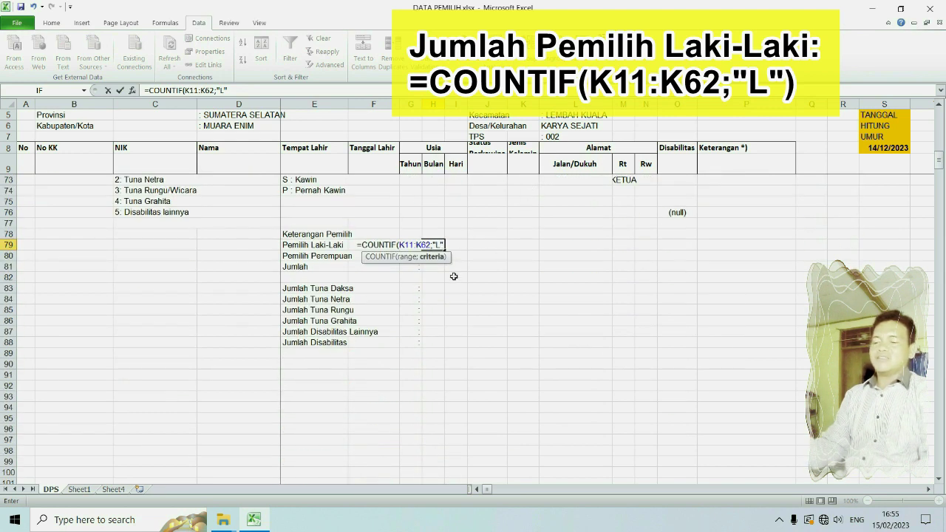
key(Return)
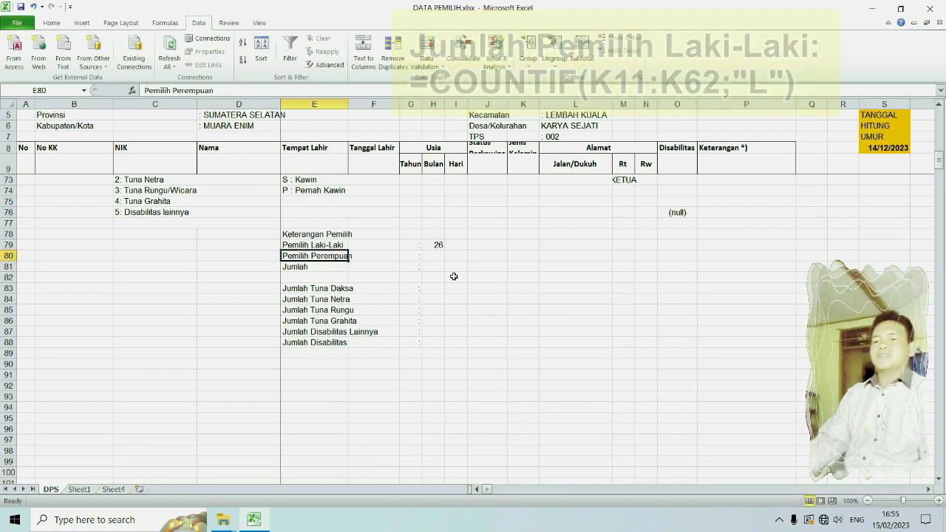
Step: Turn on filtering for the voter table's lower header row, A9:P9
scroll(453, 276, up, 7)
scroll(454, 276, down, 5)
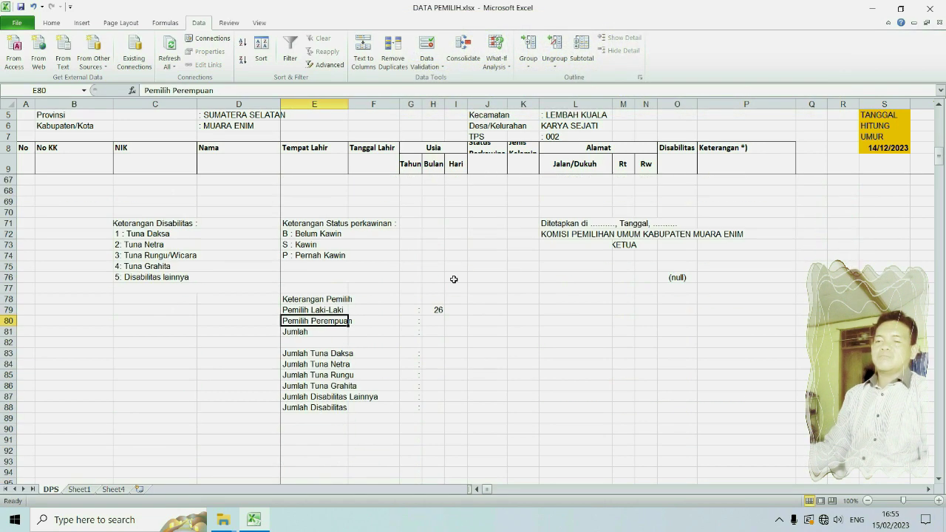
scroll(452, 279, up, 5)
scroll(430, 340, down, 4)
click(430, 340)
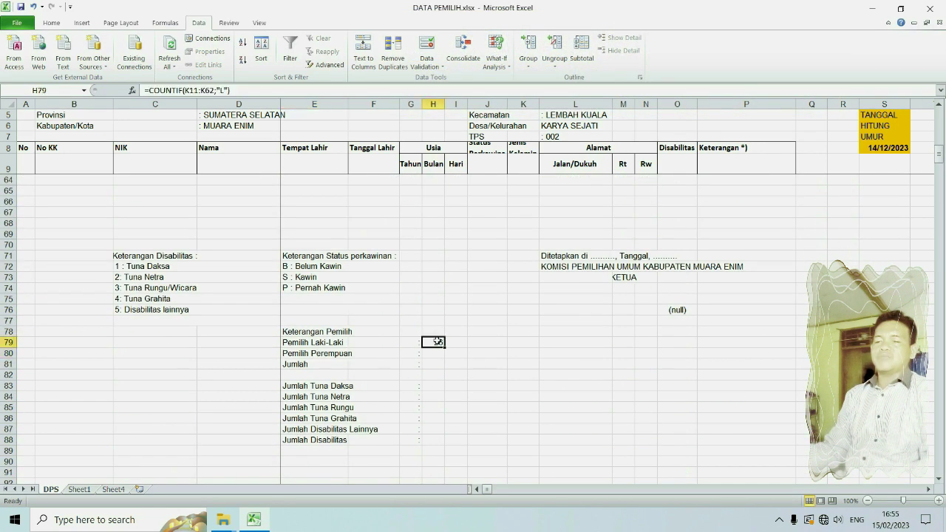
scroll(436, 340, up, 18)
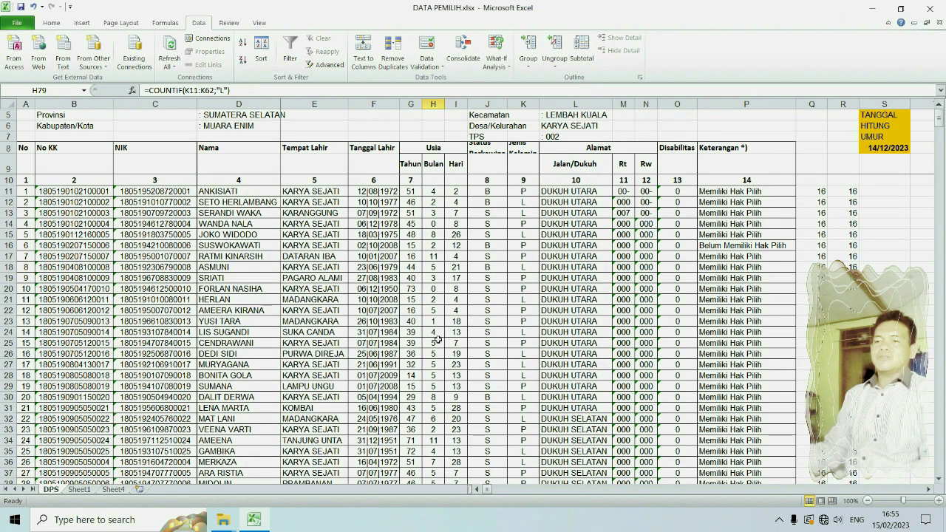
click(22, 164)
shift+click(739, 168)
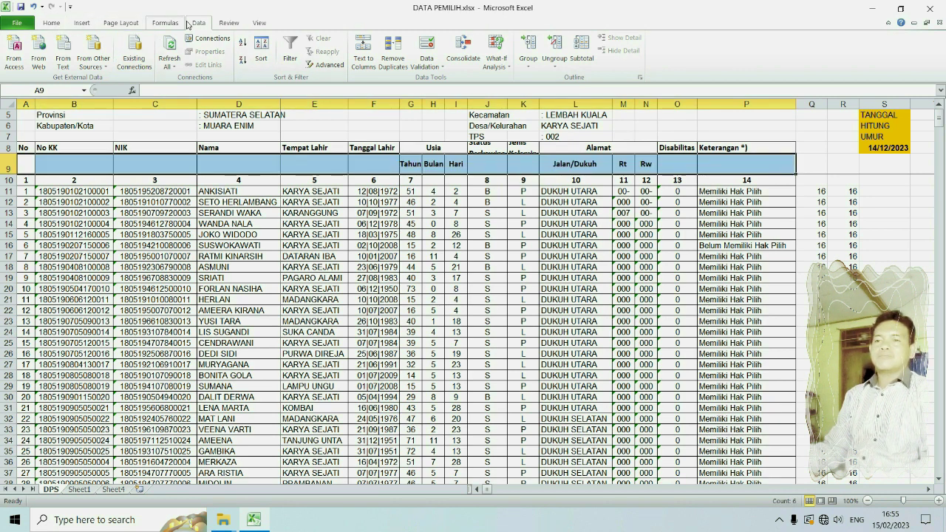
click(291, 53)
click(316, 231)
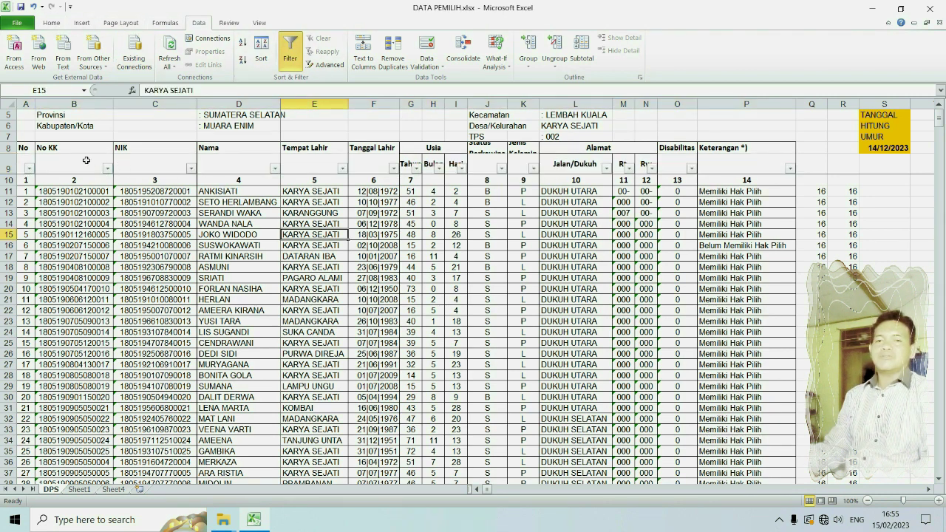
Step: Merge and center the No header across A8:A9, and copy that format to the other two-row headers from No KK to Keterangan
click(30, 149)
scroll(148, 49, up, 4)
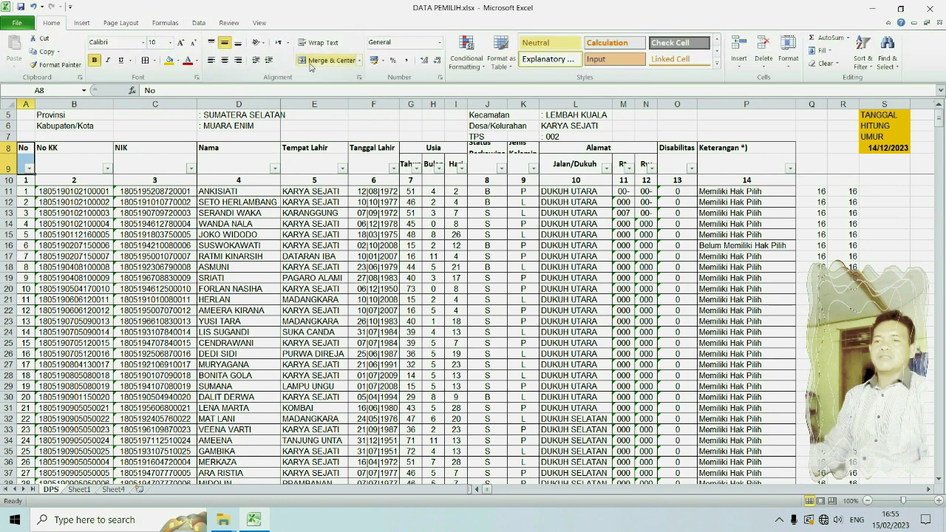
click(55, 65)
click(77, 150)
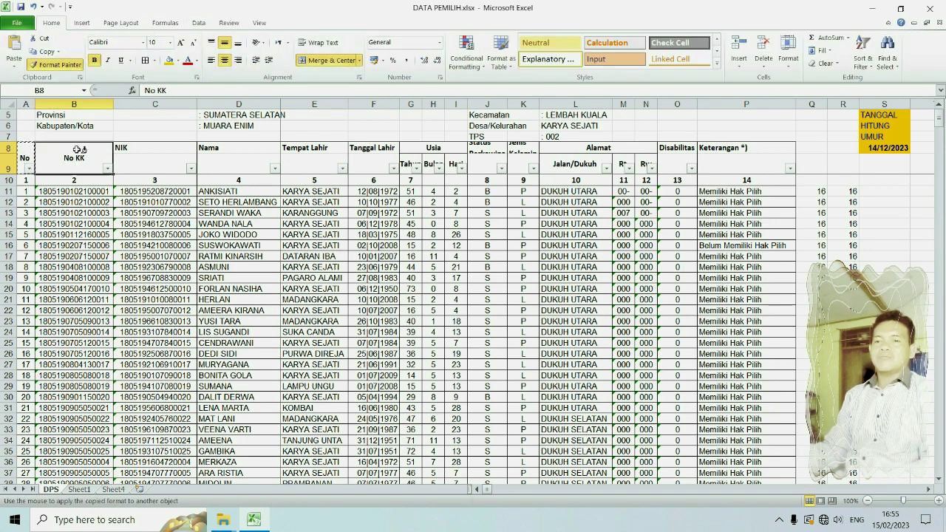
click(141, 152)
click(254, 151)
click(311, 151)
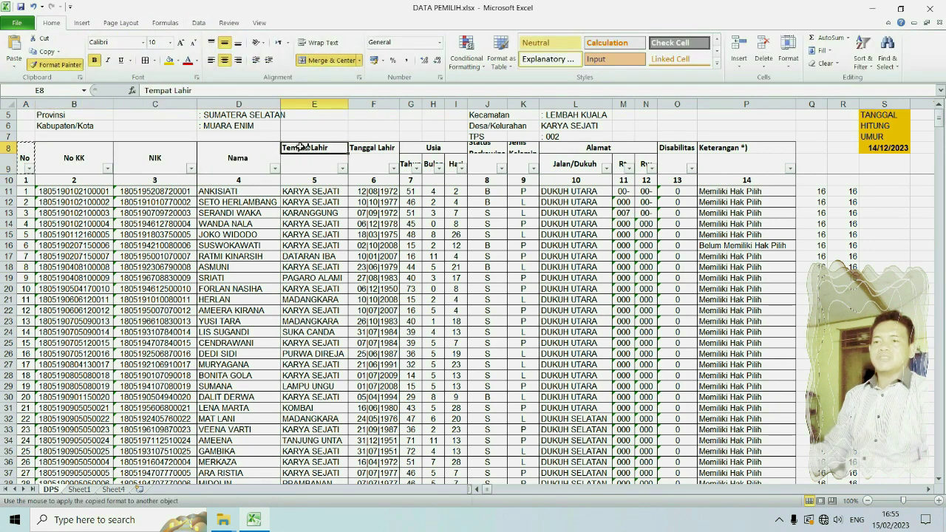
click(379, 147)
click(488, 150)
click(525, 151)
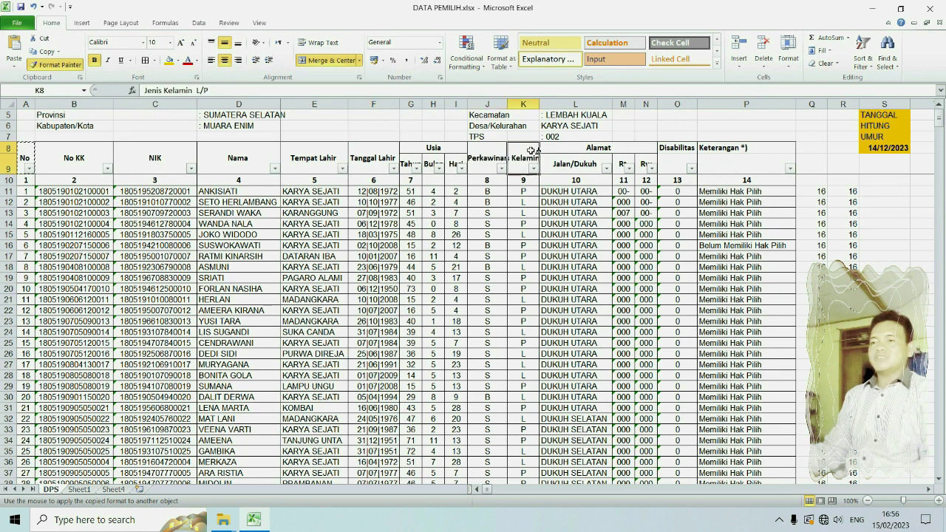
click(677, 148)
click(742, 151)
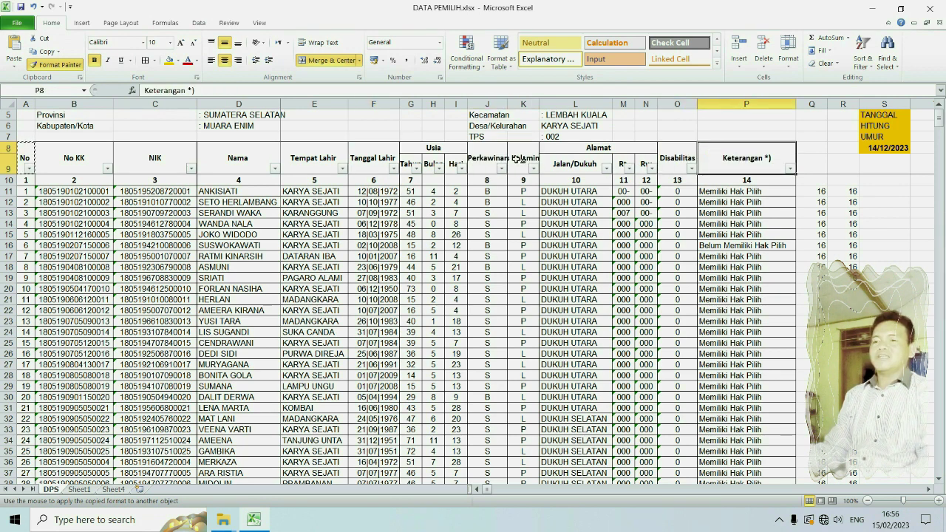
key(Escape)
Step: Wrap the text of the Status Perkawinan and Jenis Kelamin headers in J8:K9
drag(483, 156, 525, 157)
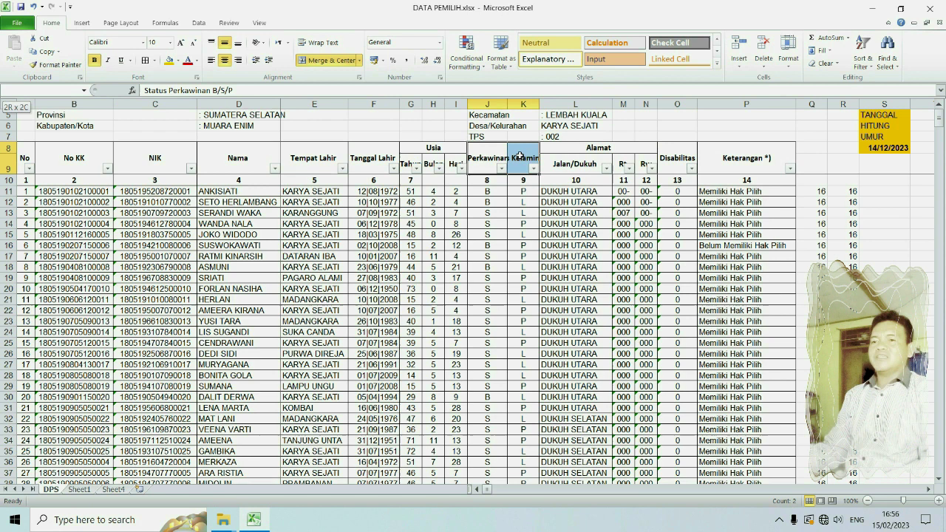
click(319, 42)
click(441, 203)
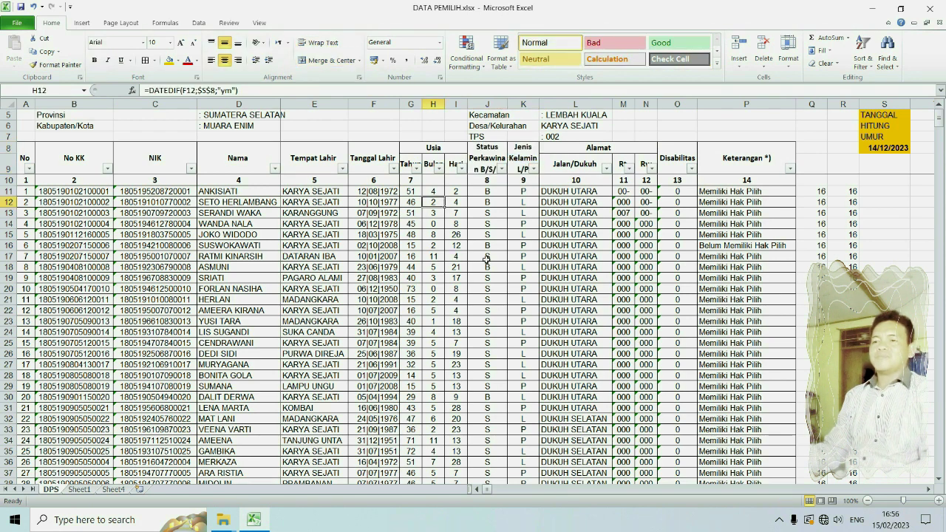
Step: Filter the Jenis Kelamin column to L only and select its visible cells from K12 to K62 to check their count
click(533, 168)
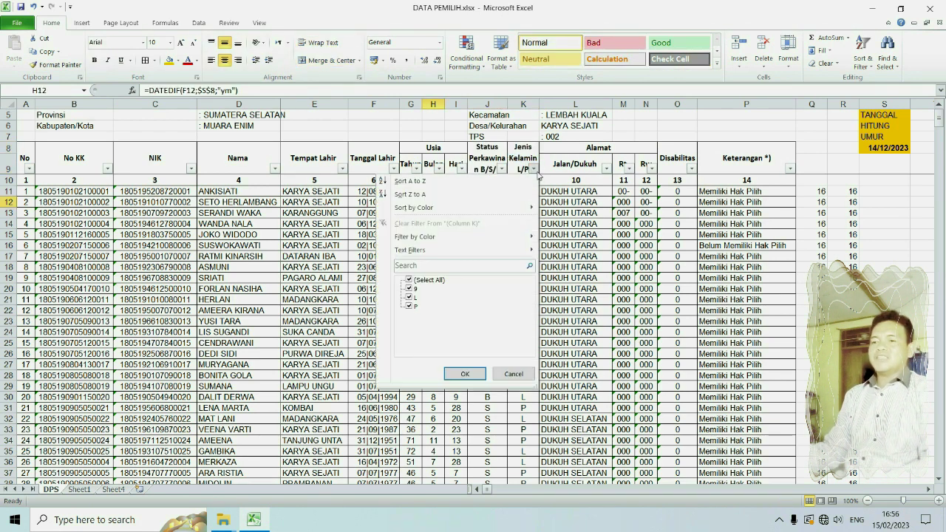
click(429, 280)
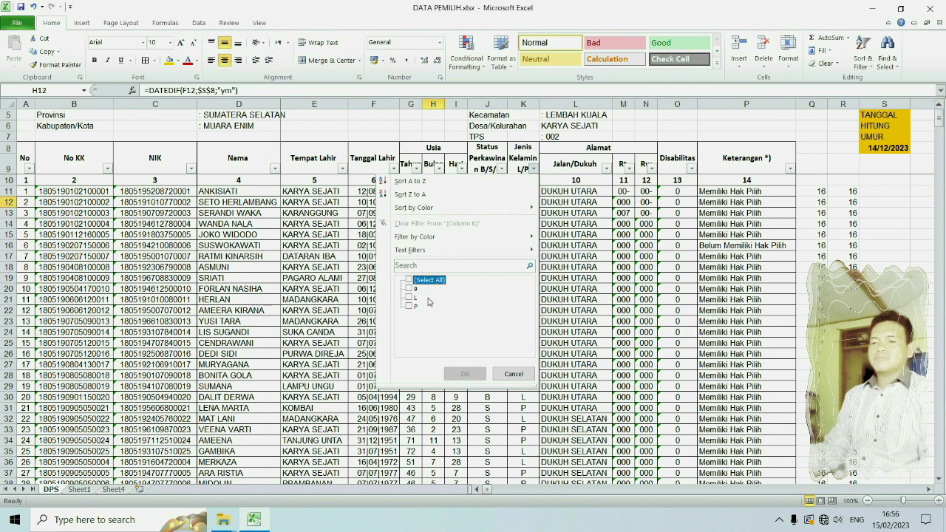
click(413, 298)
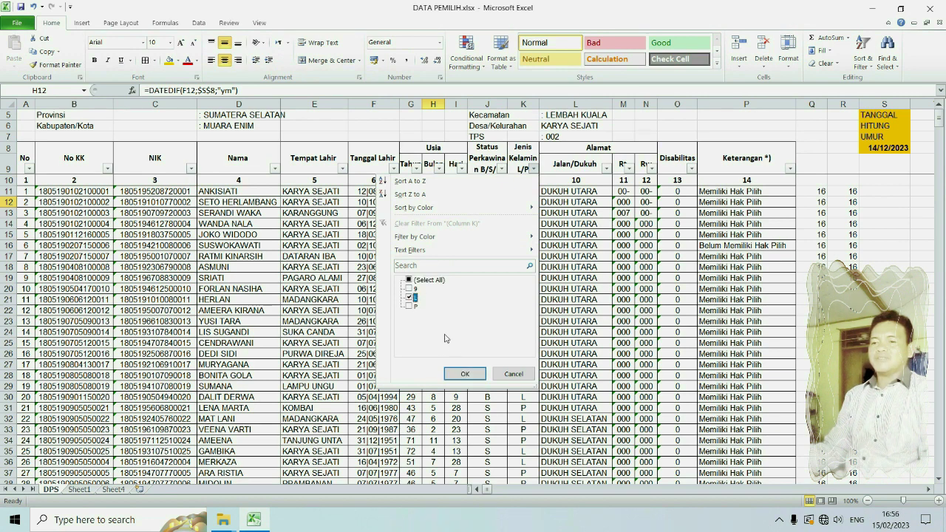
click(465, 373)
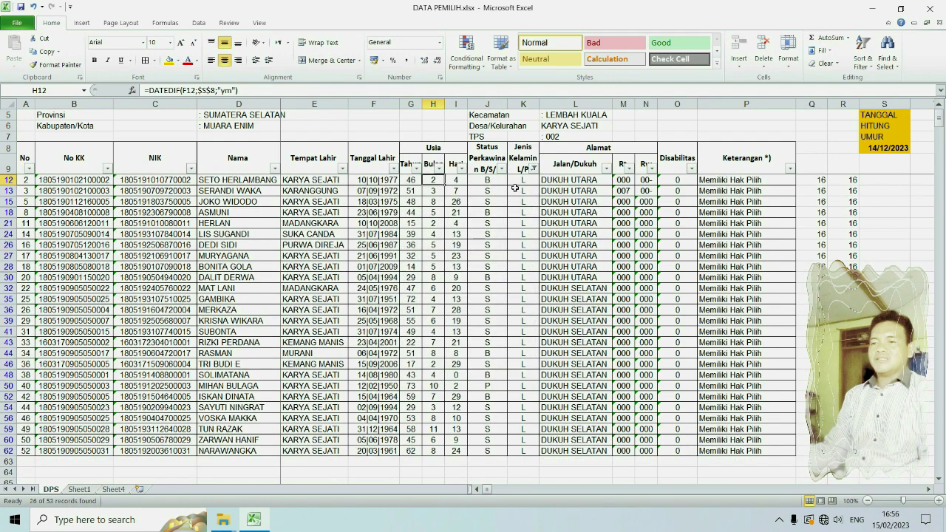
drag(519, 182, 533, 445)
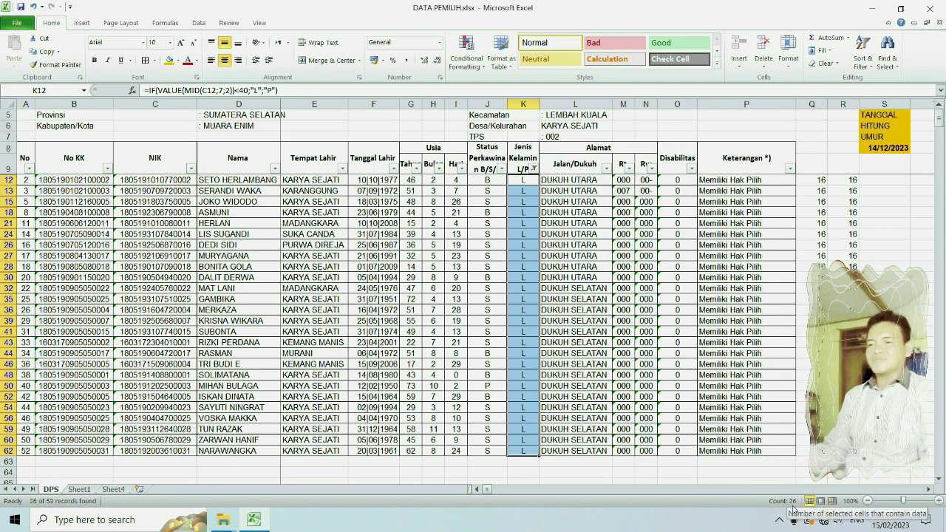
Step: Clear the filter from the Jenis Kelamin column
click(532, 168)
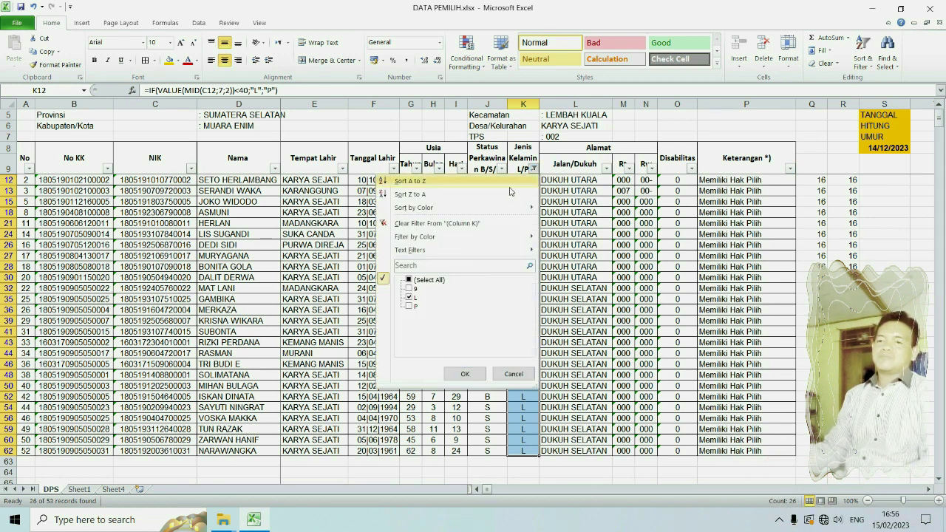
click(509, 223)
click(529, 213)
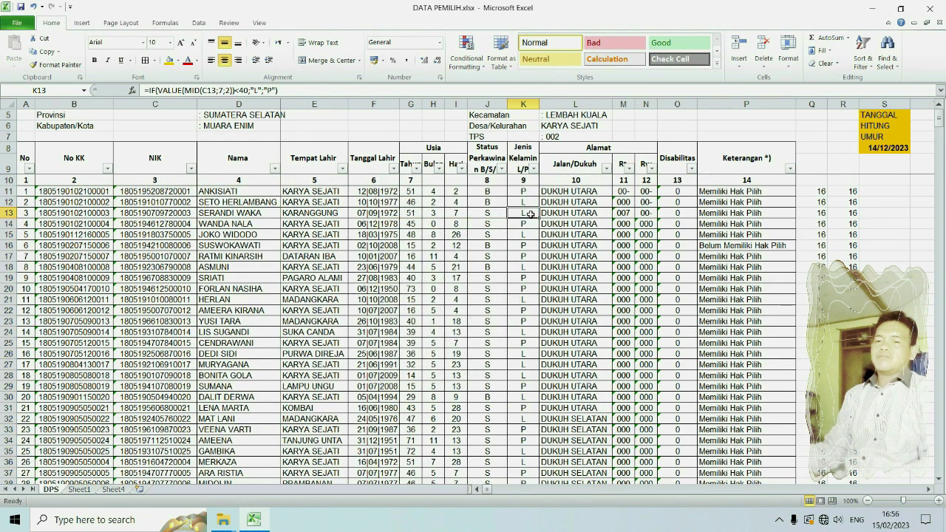
Step: Reuse the H79 formula in H80 for Pemilih Perempuan, with the criterion changed to make it =COUNTIF(K11:K62;"P")
scroll(126, 352, down, 13)
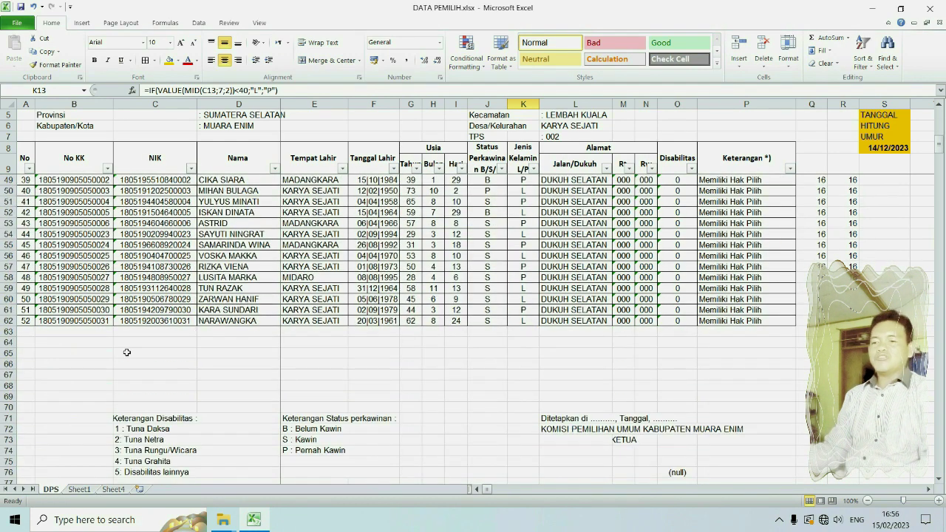
scroll(415, 387, down, 4)
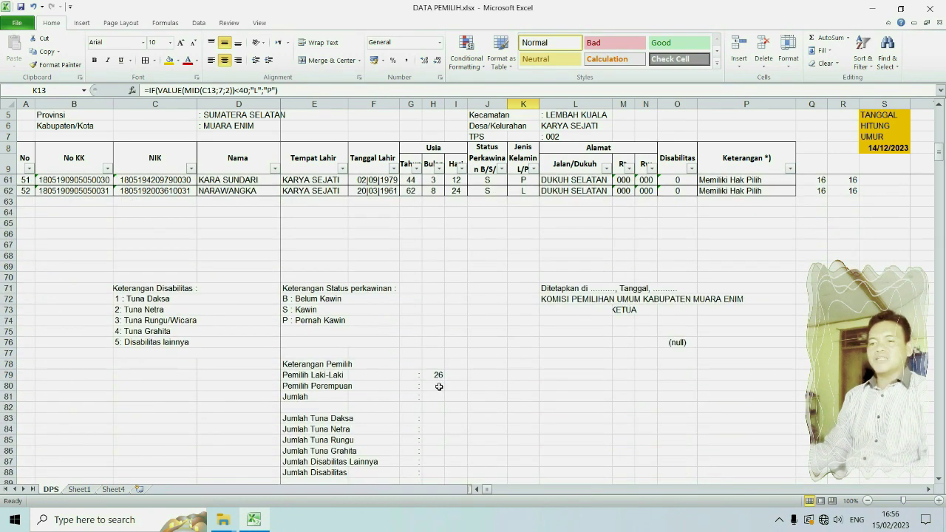
click(439, 386)
click(436, 376)
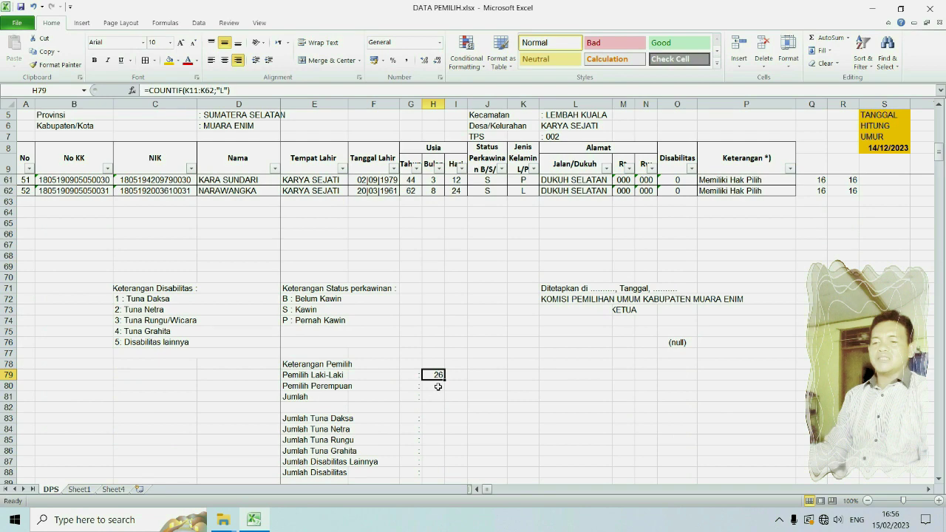
click(437, 384)
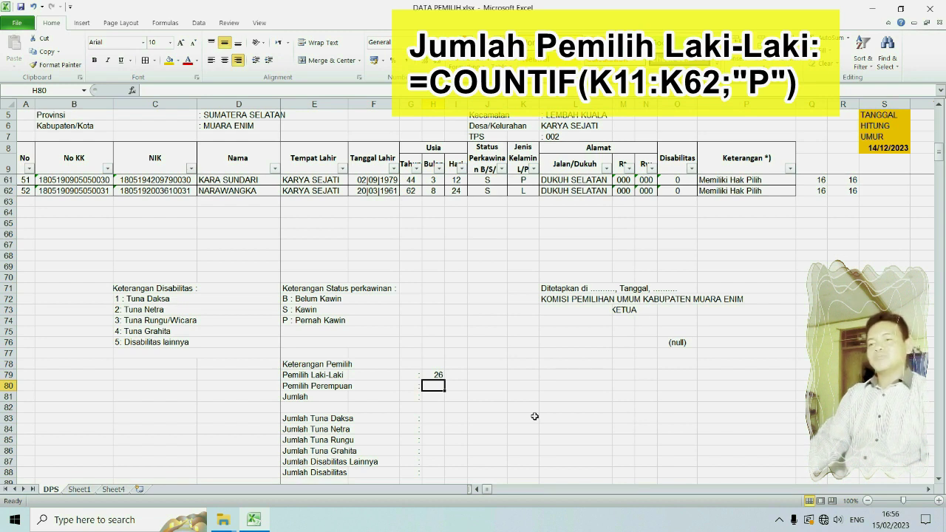
text(=COUNTIF(K11:K62;"L"))
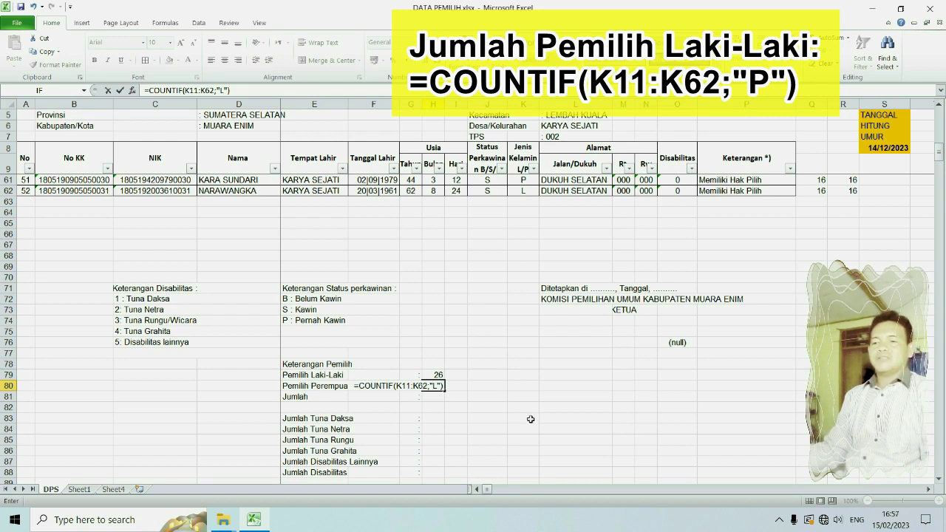
double_click(435, 385)
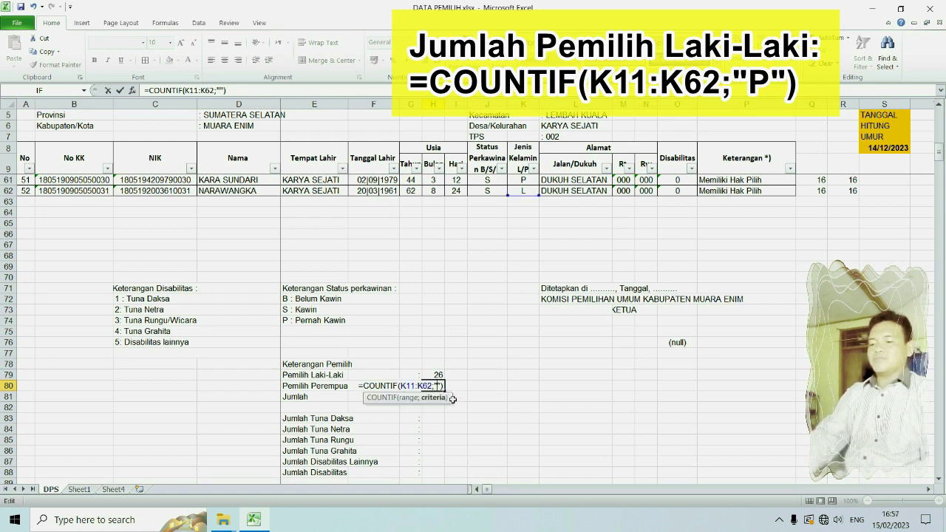
text(P)
key(Return)
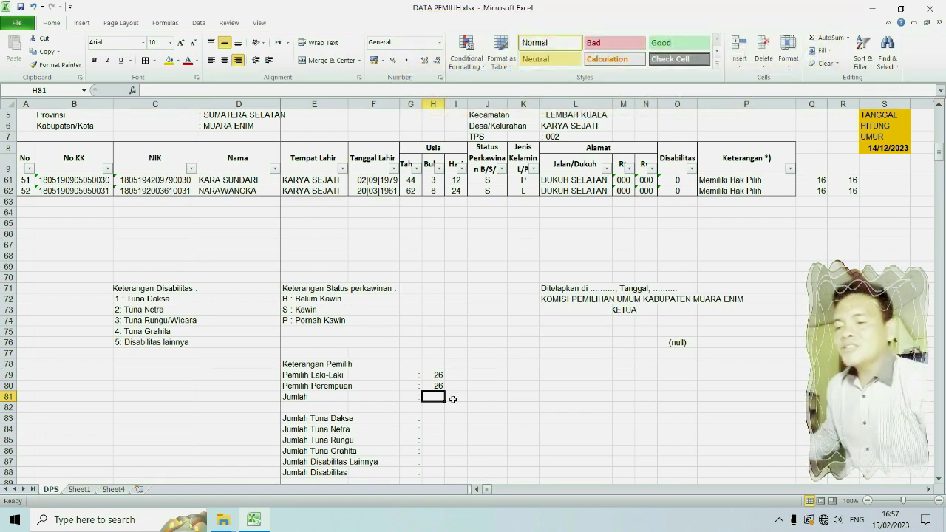
Step: Total the male and female voters in H81 with =SUM(H79:H80) and check it against the last row number in A62
click(822, 43)
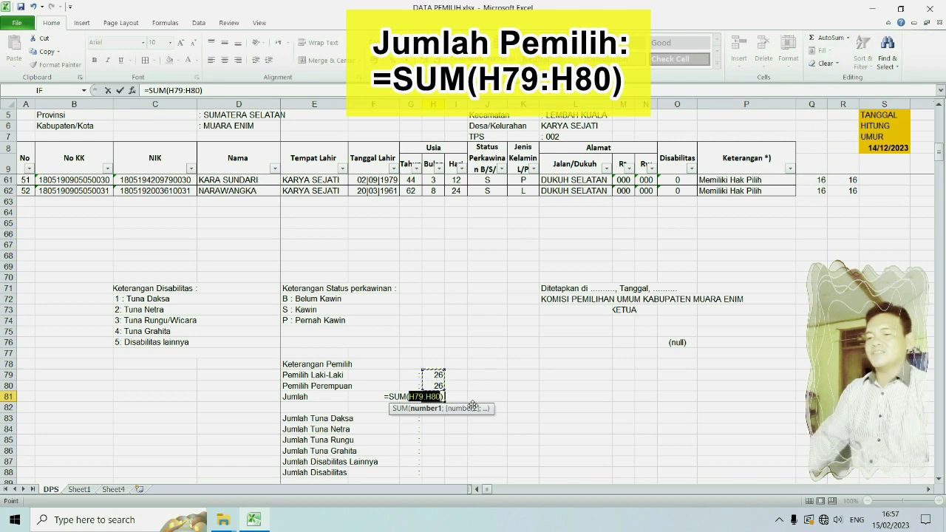
key(Return)
click(26, 190)
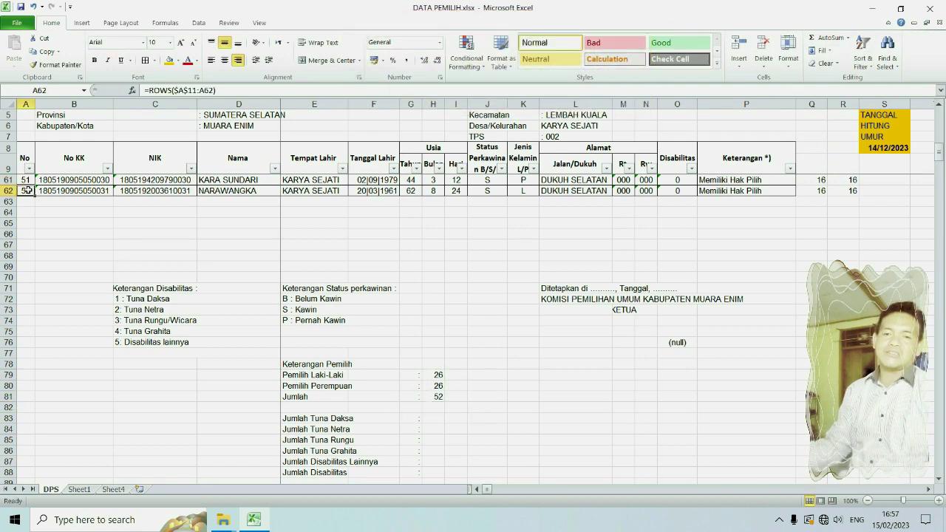
click(442, 397)
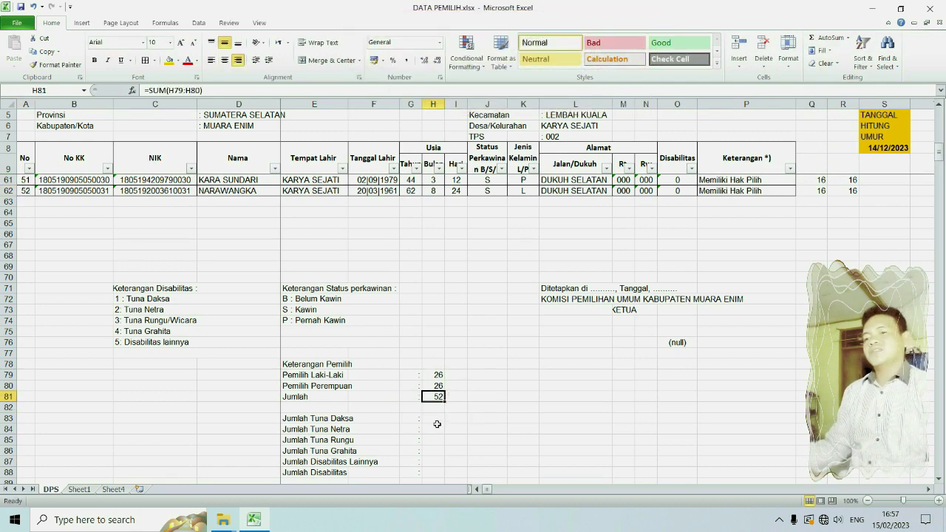
Step: Enter =COUNTIF(O11:O62;"1") in H83 for Jumlah Tuna Daksa and check it against the Disabilitas column
click(435, 418)
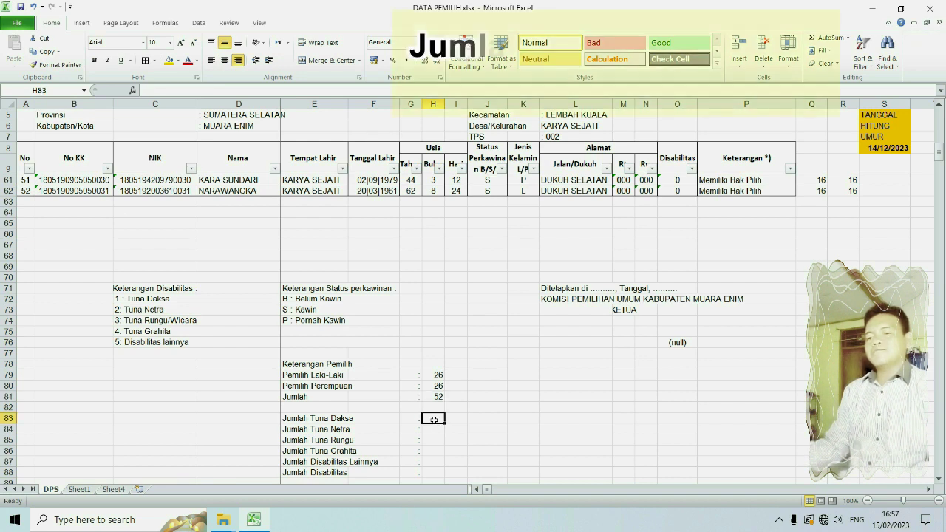
scroll(434, 419, down, 2)
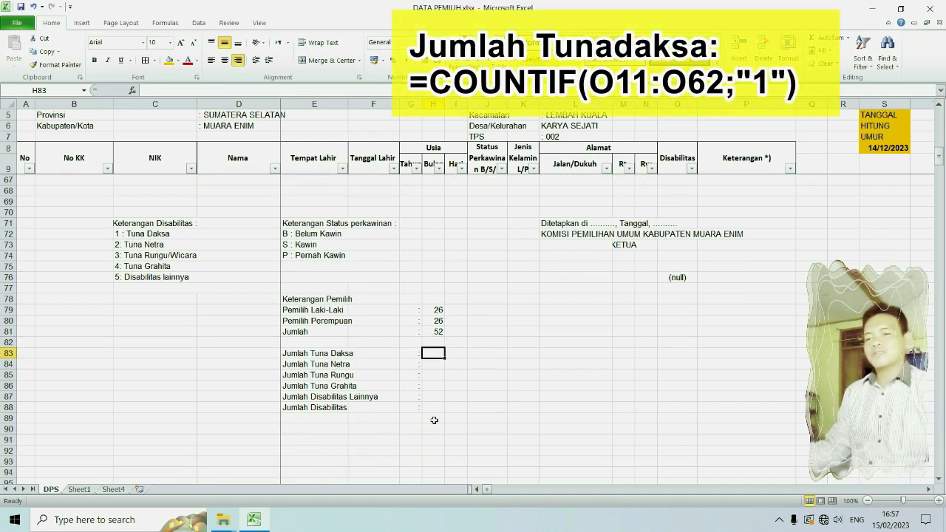
text(=COUN)
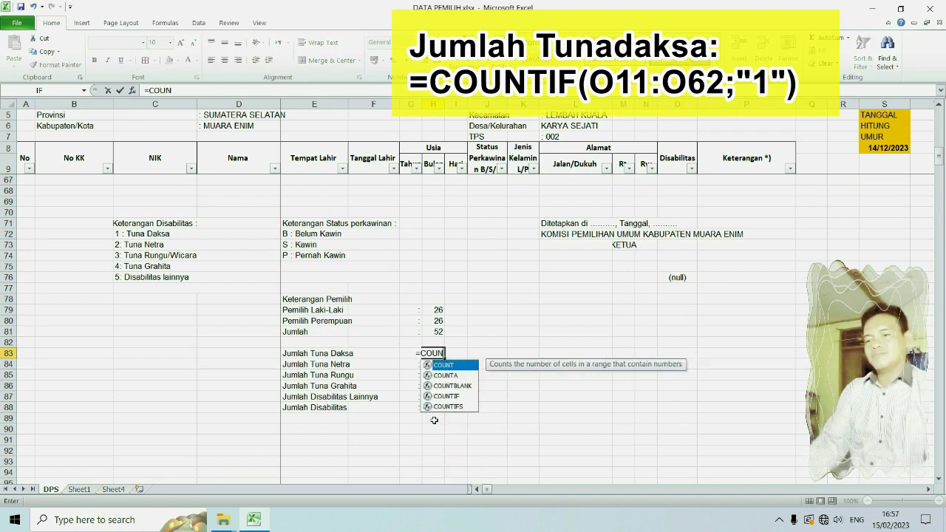
text(T)
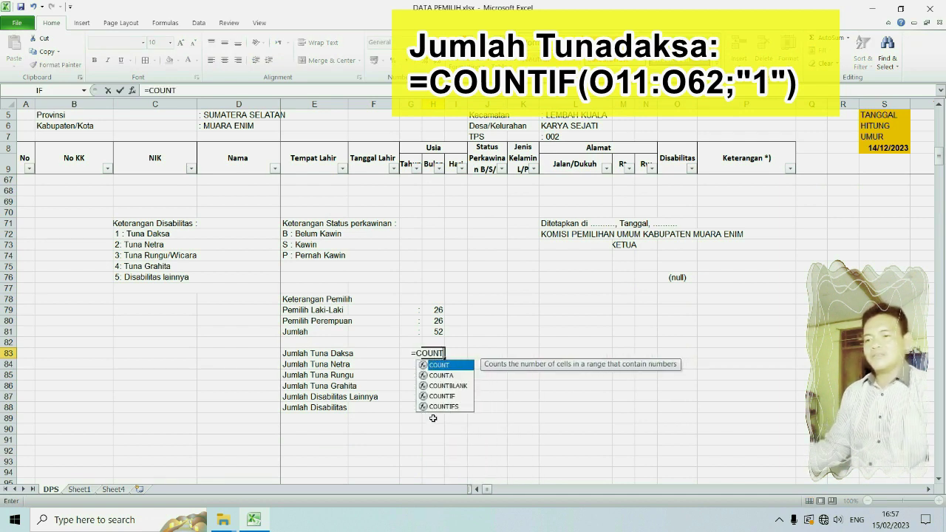
double_click(446, 396)
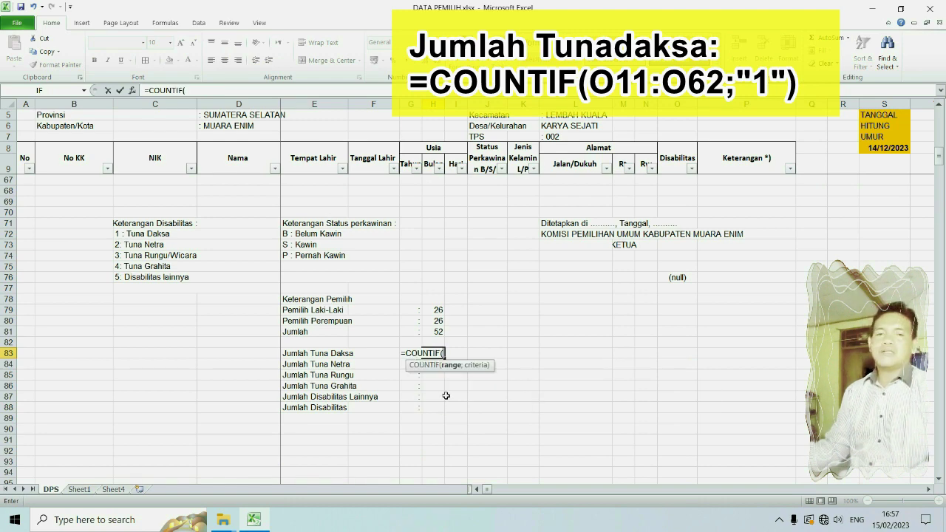
scroll(446, 396, up, 19)
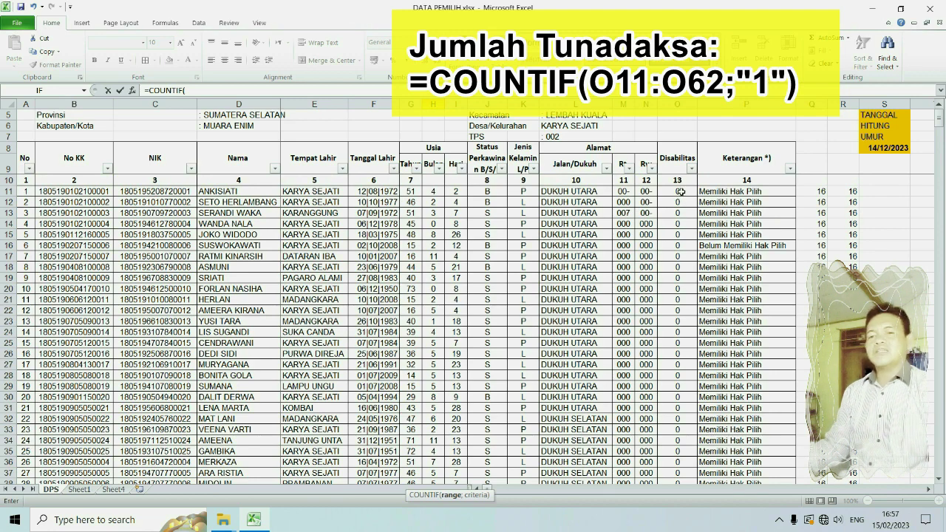
drag(680, 191, 699, 530)
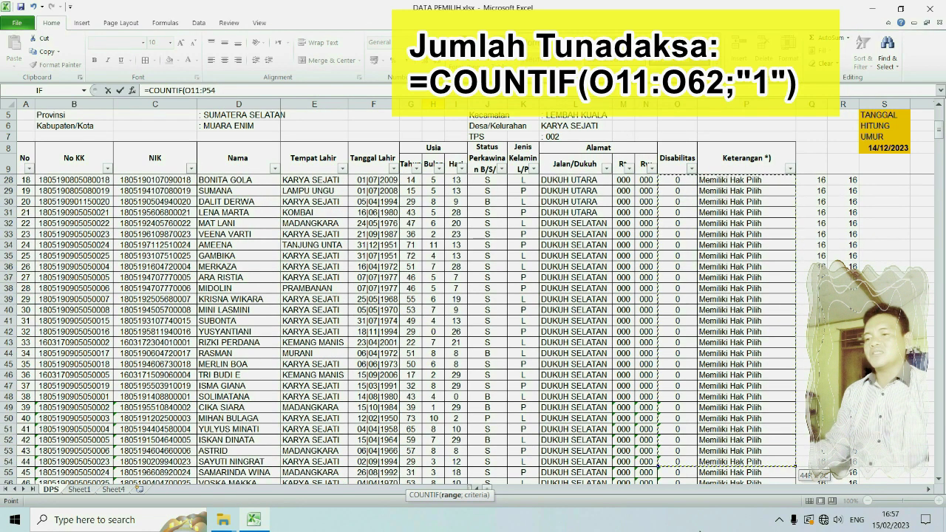
drag(794, 467, 684, 464)
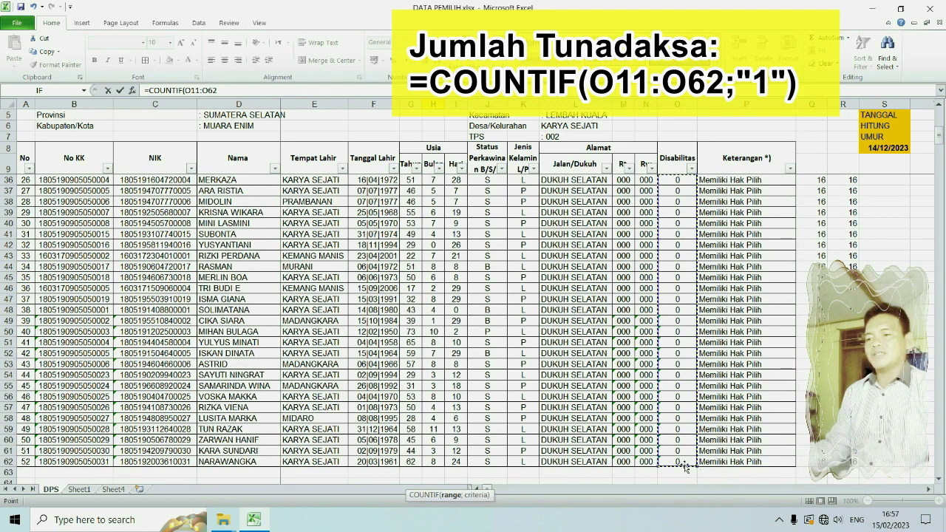
scroll(495, 383, down, 10)
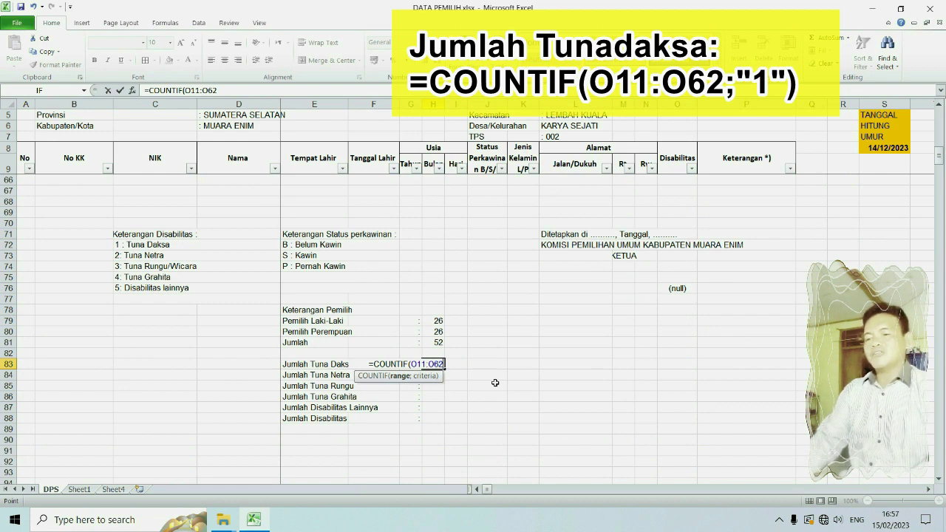
text(;")
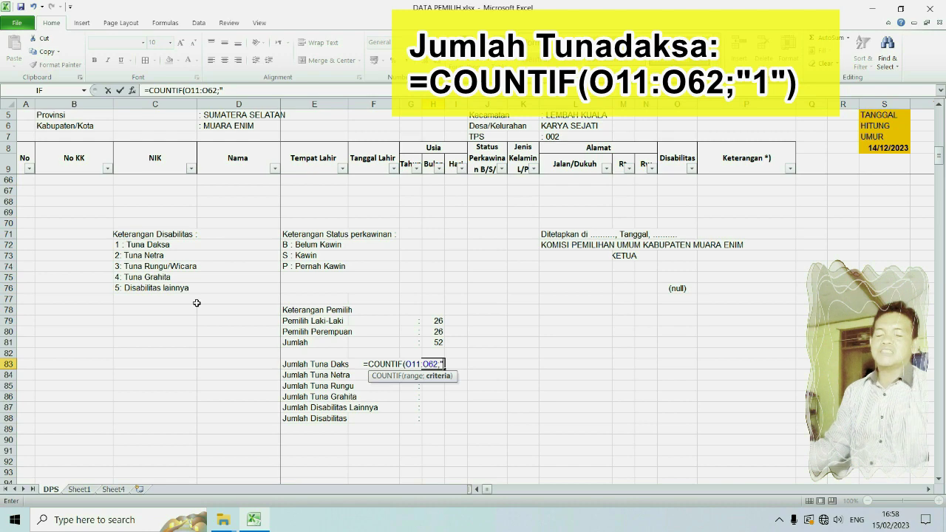
text(1)
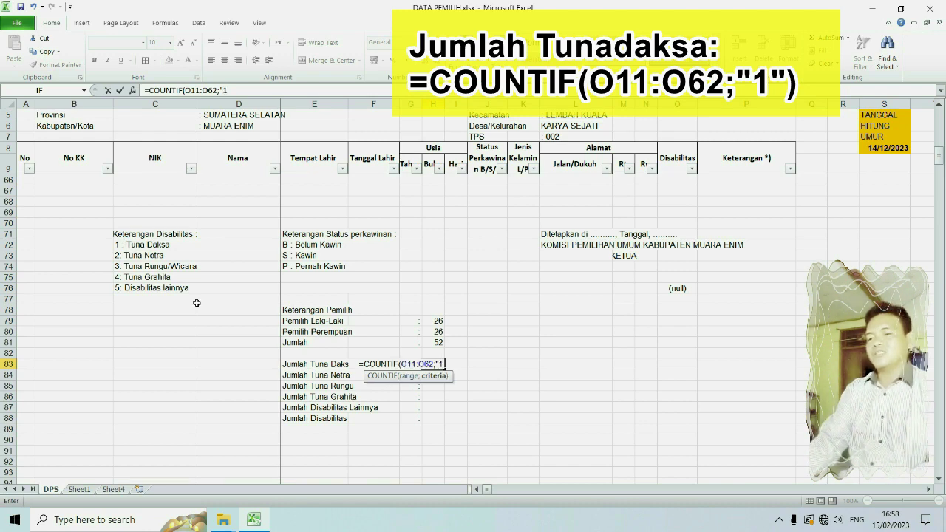
text(")
key(Return)
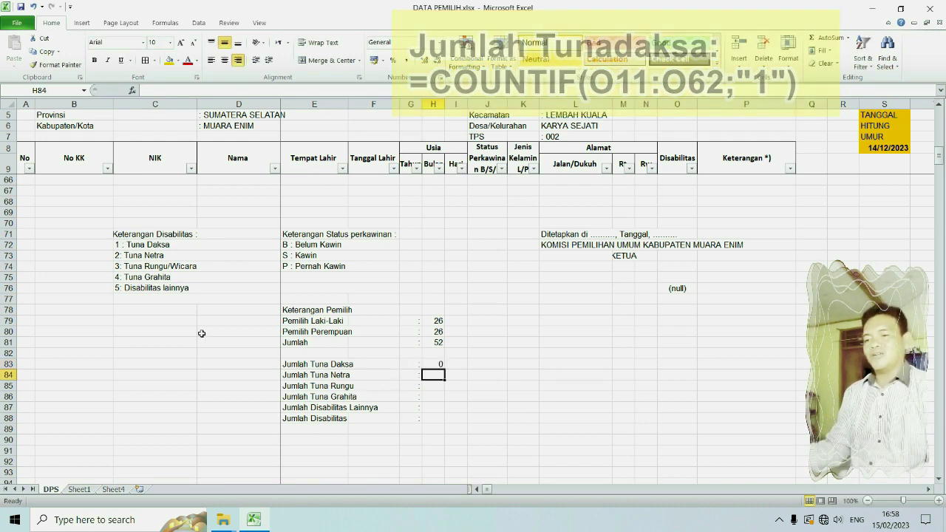
click(432, 363)
scroll(646, 293, up, 13)
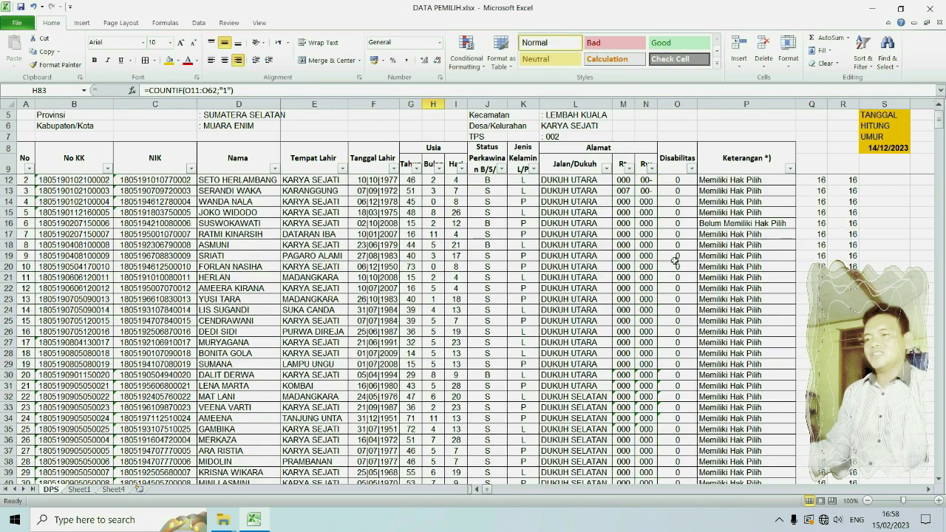
scroll(678, 211, down, 13)
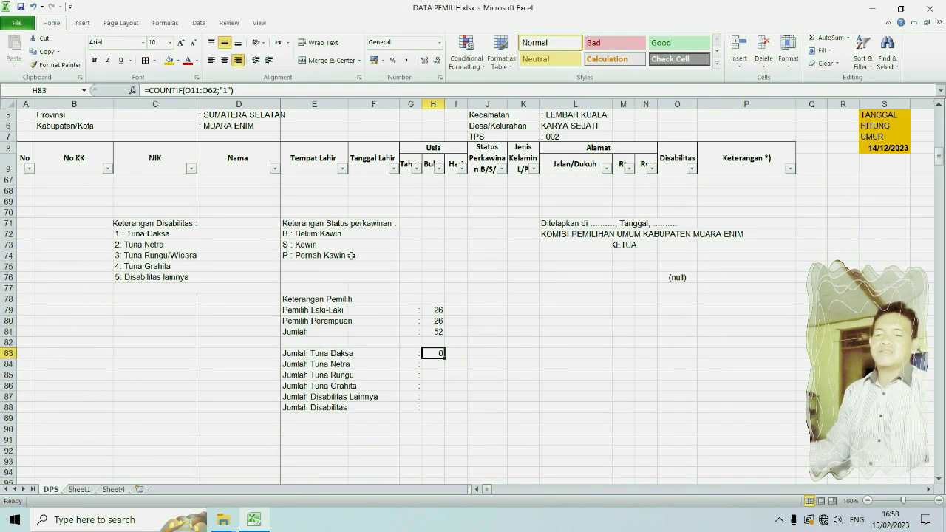
Step: Reuse the H83 formula in H84 for Jumlah Tuna Netra, with the criterion changed to make it =COUNTIF(O11:O62;"2")
click(433, 363)
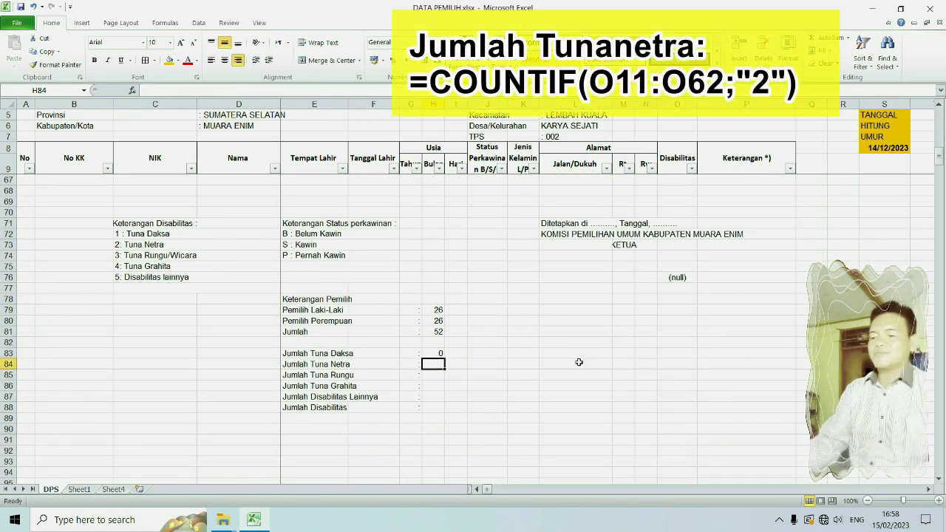
key(ctrl+v)
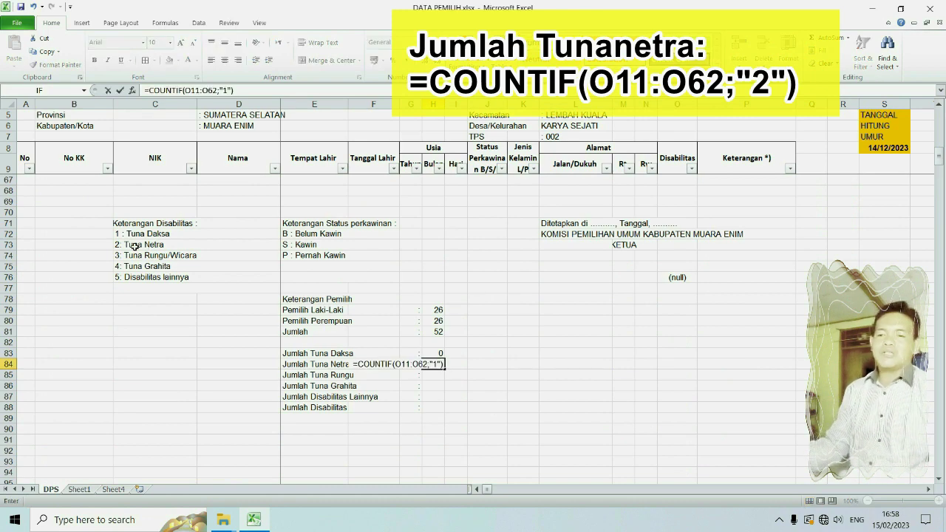
click(440, 364)
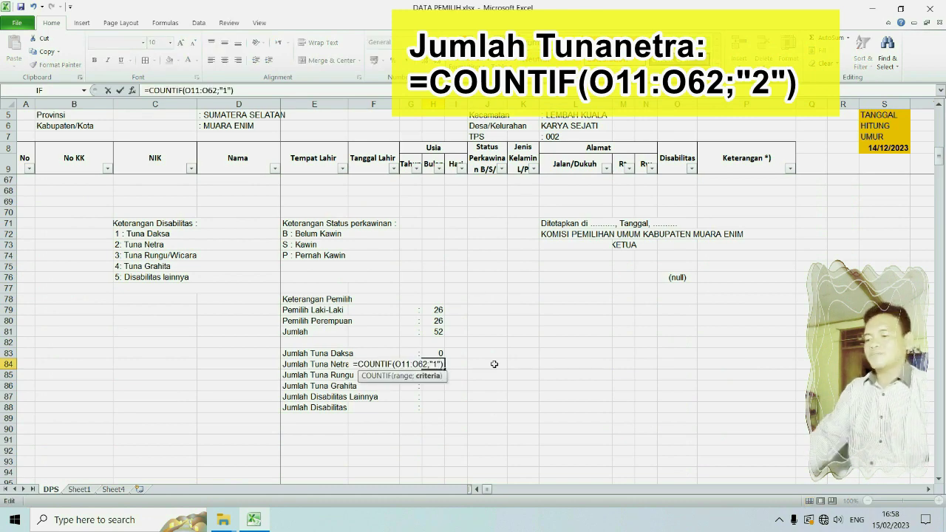
key(BackSpace)
text(2)
key(Return)
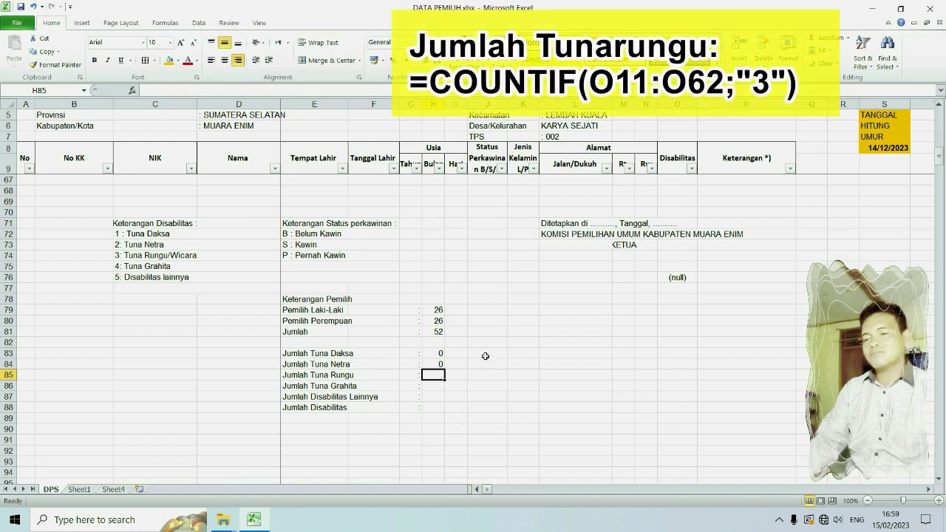
Step: Reuse the H84 formula in H85 for Jumlah Tuna Rungu, with the criterion changed to make it =COUNTIF(O11:O62;"3")
key(ctrl+apostrophe)
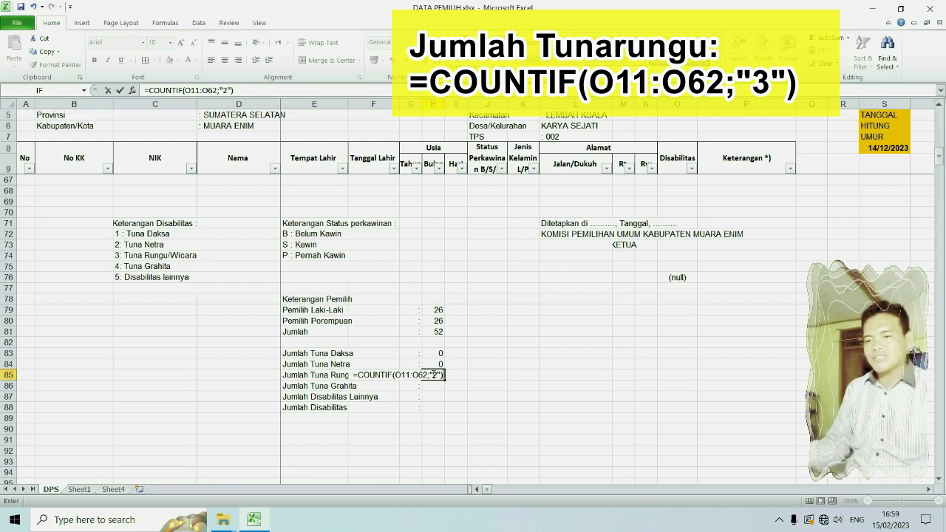
click(436, 375)
key(BackSpace)
text(3)
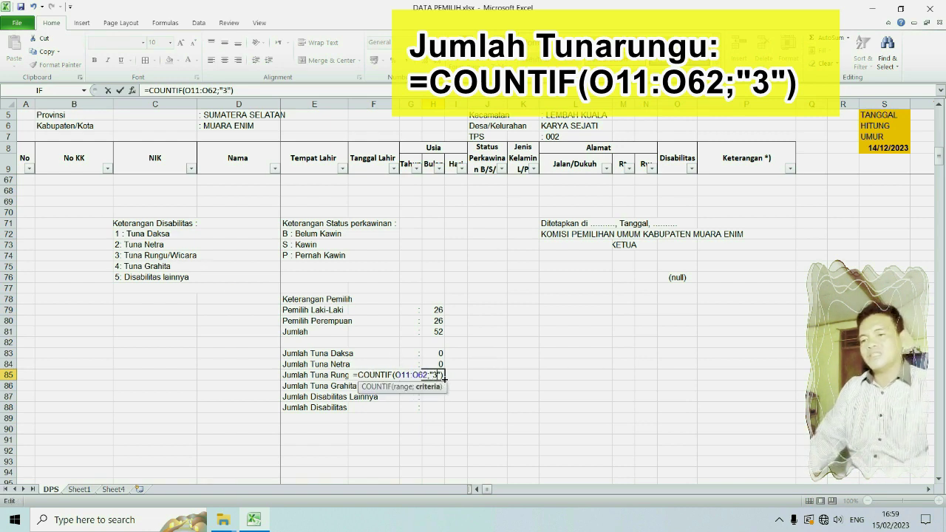
key(Return)
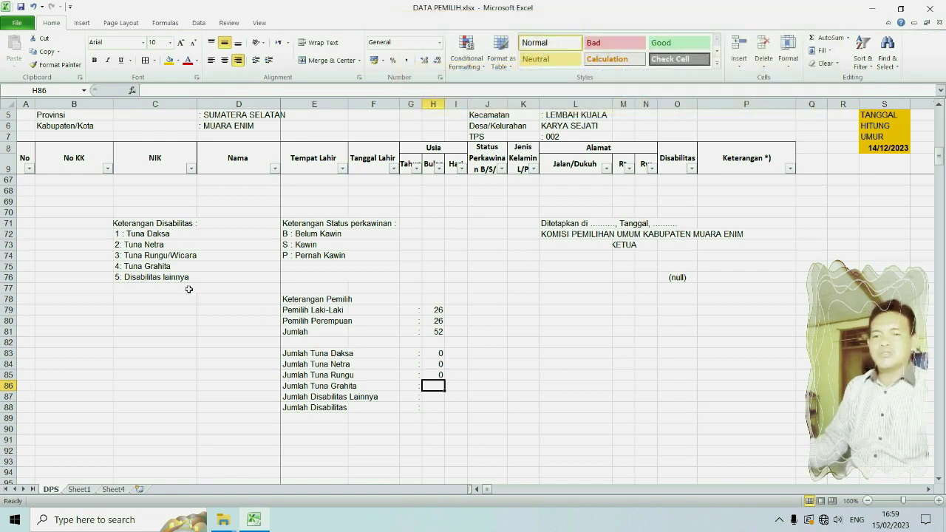
Step: Reuse the COUNTIF formula with criterion "4" in H86 for Jumlah Tuna Grahita and "5" in H87 for Jumlah Disabilitas Lainnya
key(ctrl+apostrophe)
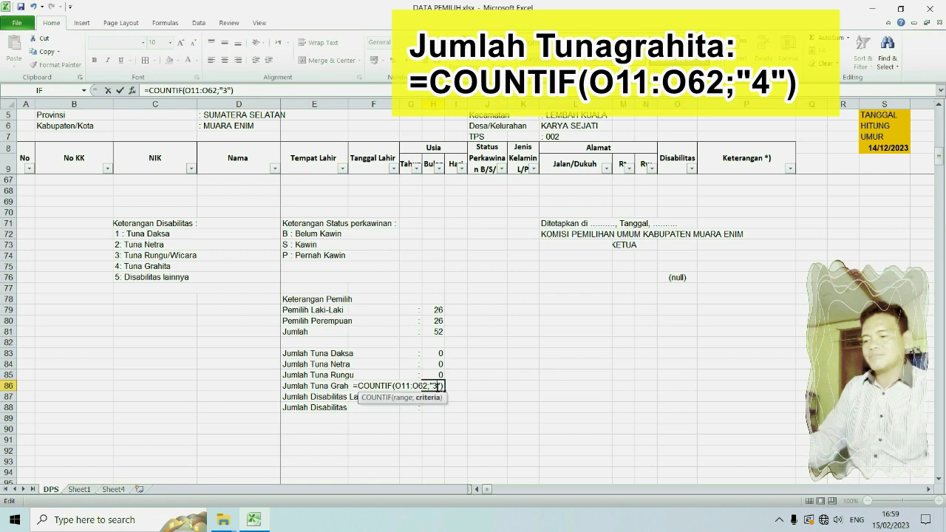
key(Return)
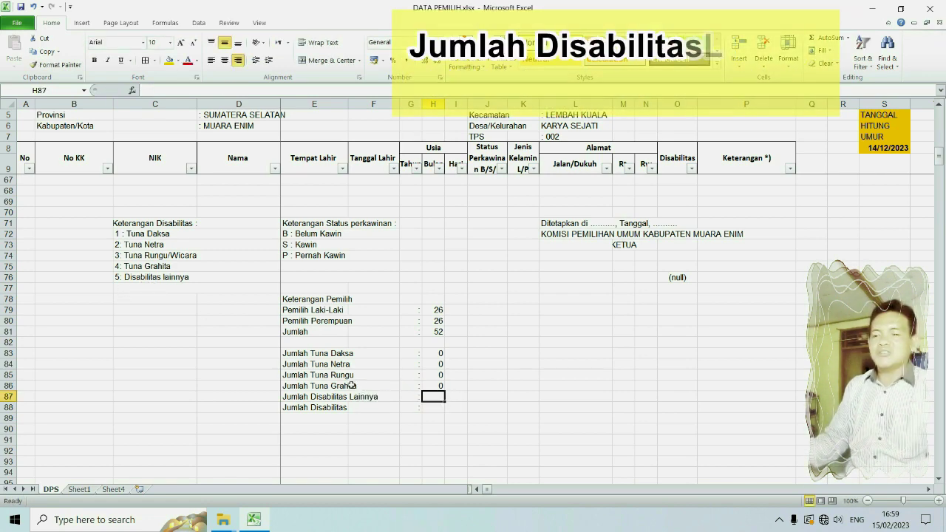
text(=COUNTIF(O11:O62;"4"))
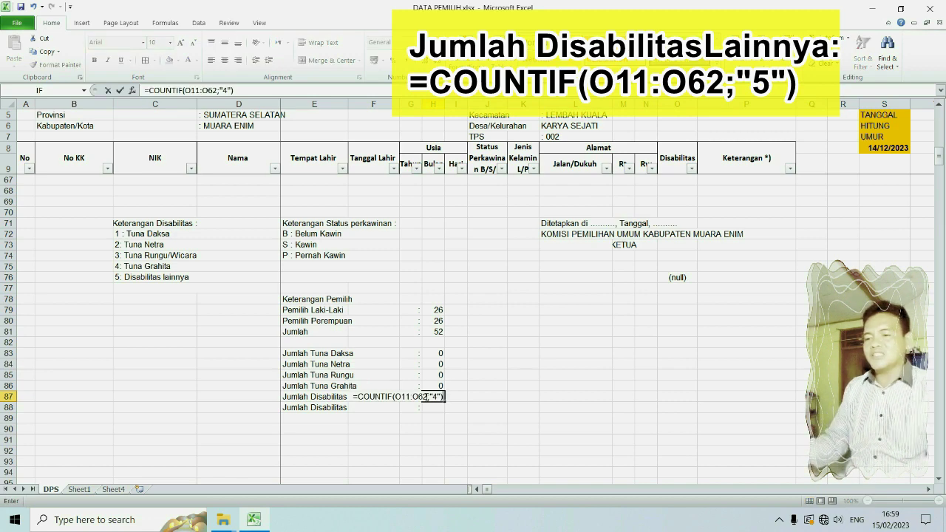
key(BackSpace)
text(5)
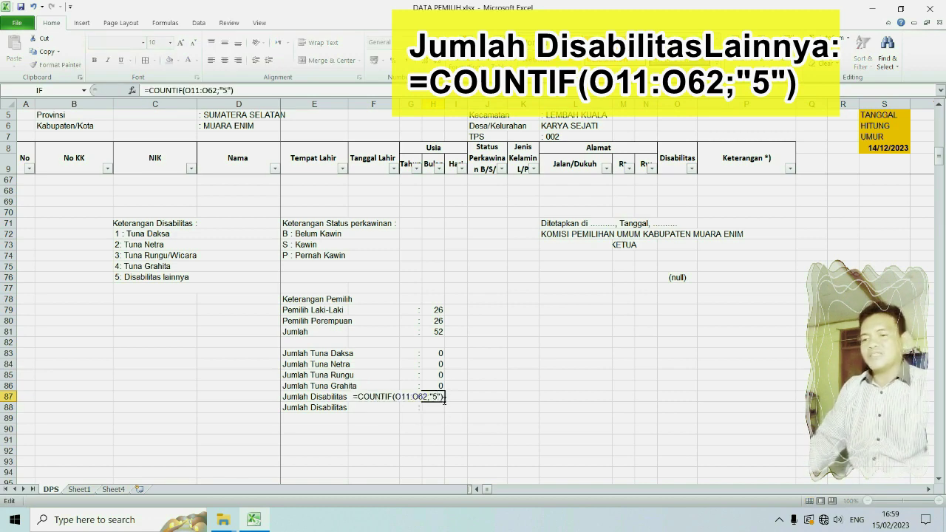
key(Return)
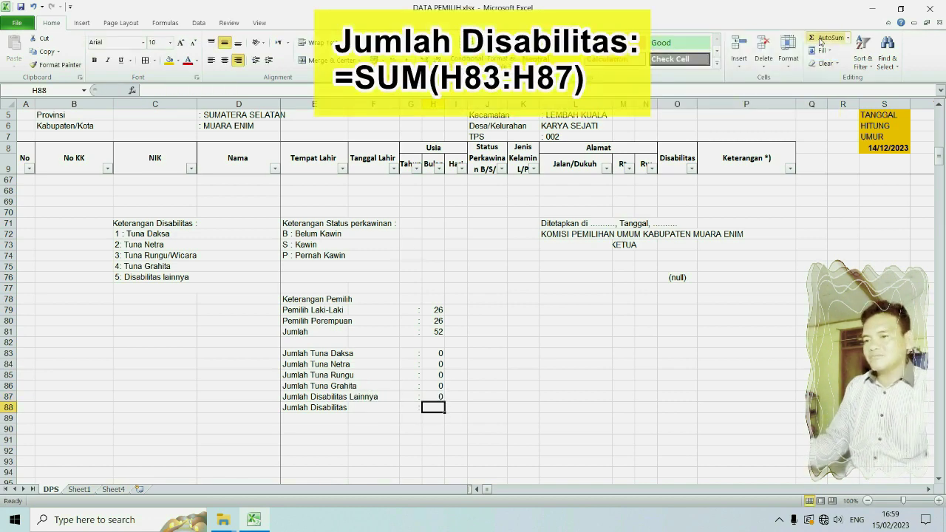
Step: Total the disability counts in H88 for Jumlah Disabilitas with =SUM(H83:H87)
click(820, 40)
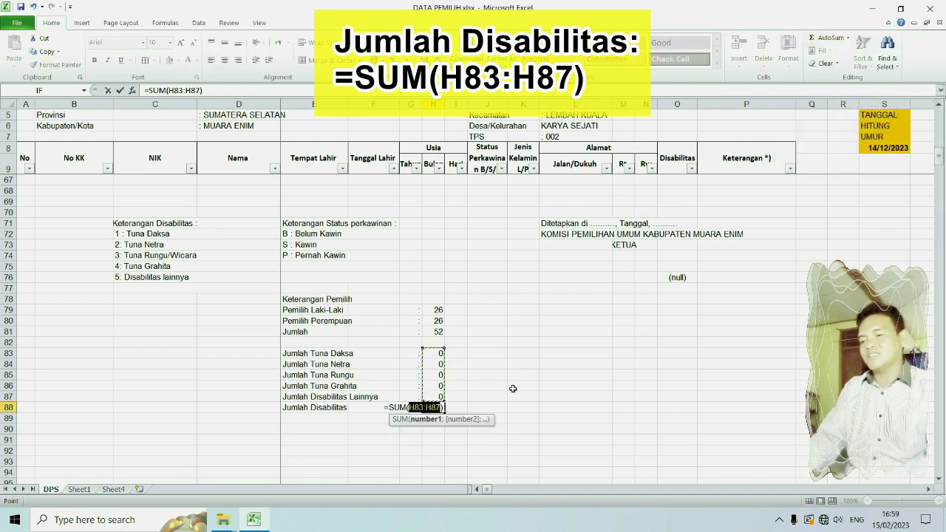
key(Return)
Step: Review the disability counts in H83:H88 against the Disabilitas column of the whole voter list
click(441, 354)
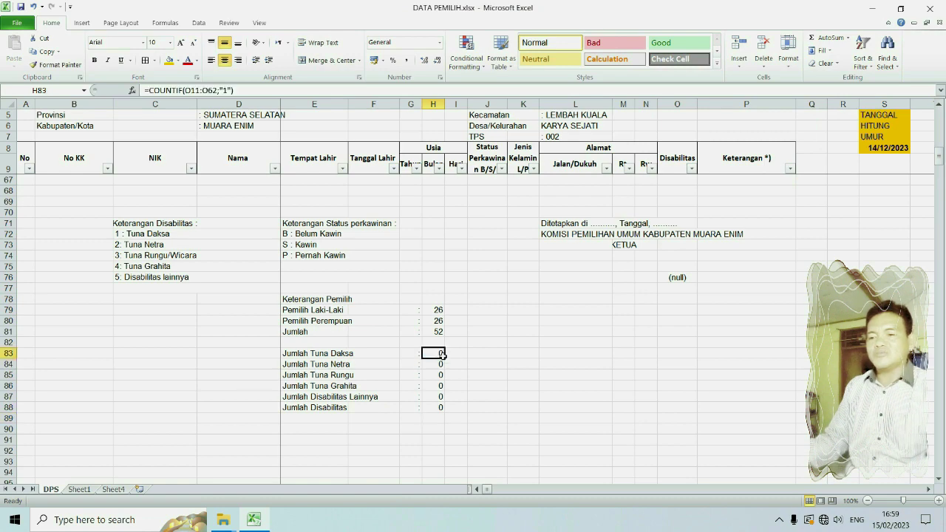
drag(441, 354, 440, 407)
click(440, 407)
scroll(439, 408, up, 1)
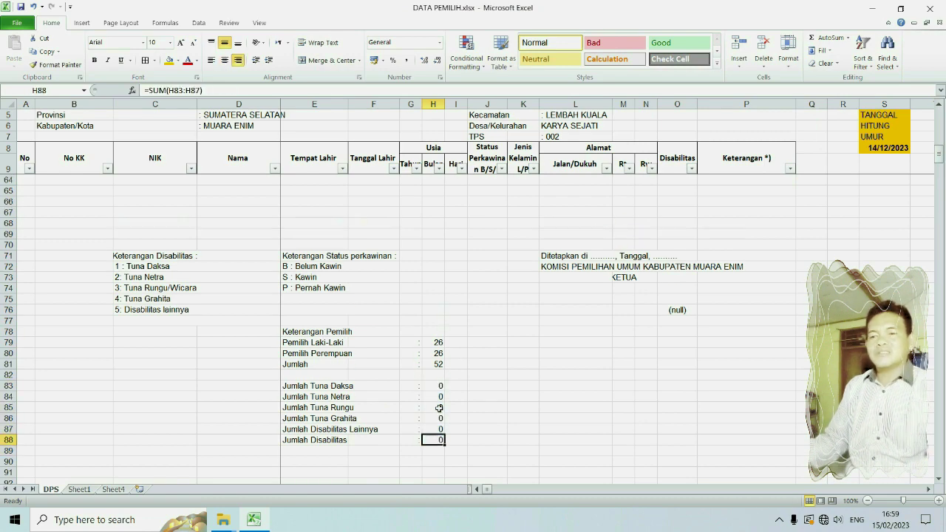
scroll(439, 408, up, 4)
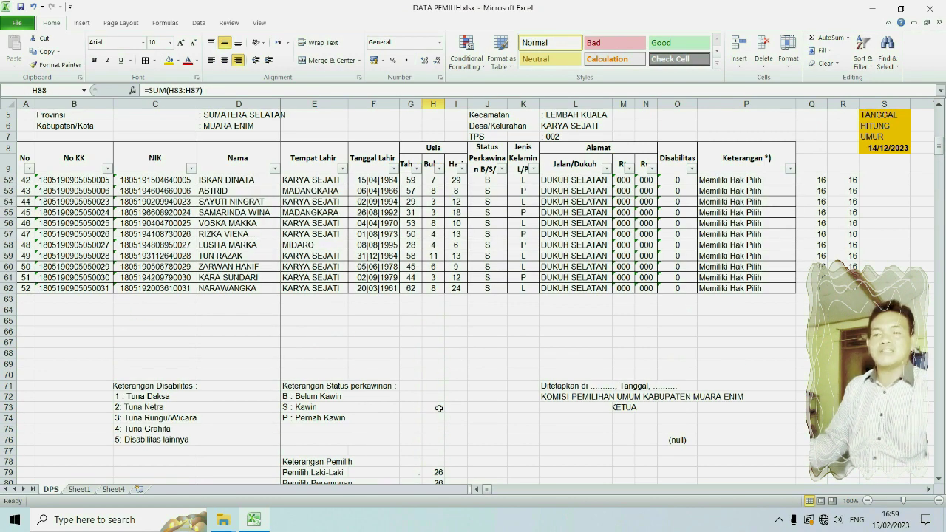
scroll(439, 408, up, 14)
scroll(542, 468, down, 13)
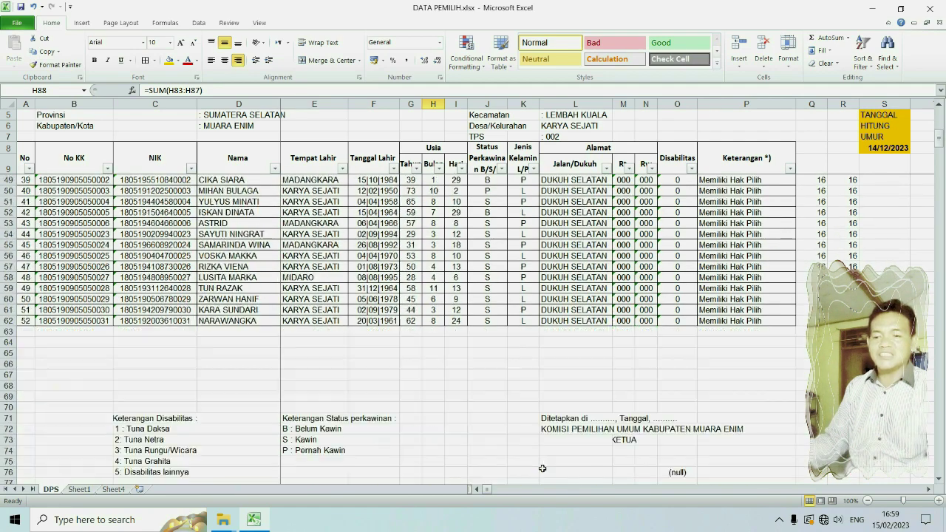
scroll(542, 469, down, 7)
scroll(472, 400, up, 20)
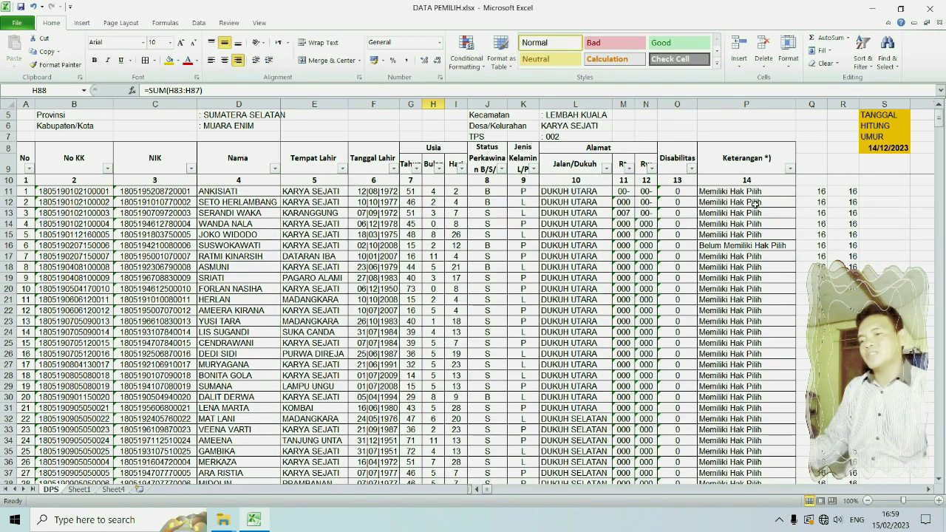
Step: Enter disability code 1 in O12 and code 2 in O15 of the Disabilitas column
click(684, 205)
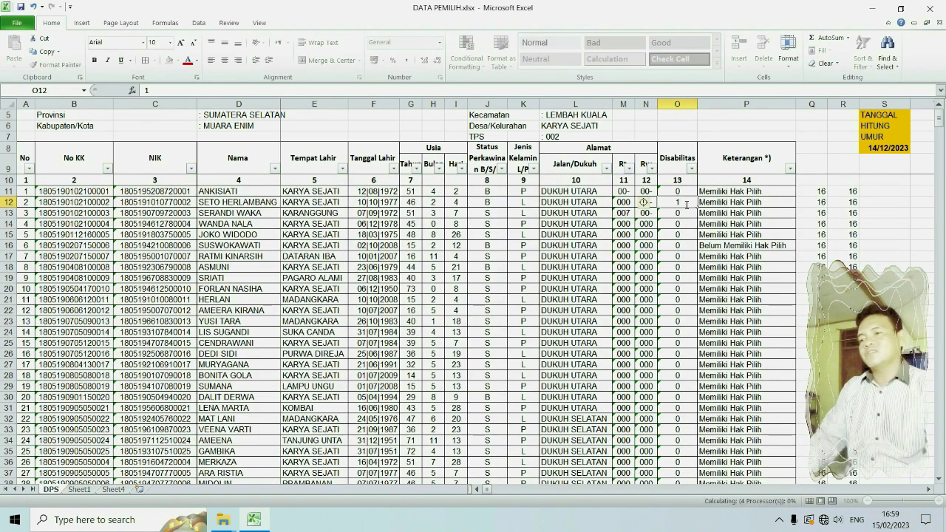
text(1)
key(Return)
key(Return)
key(Return)
text(2)
key(Return)
key(Return)
key(Return)
key(Return)
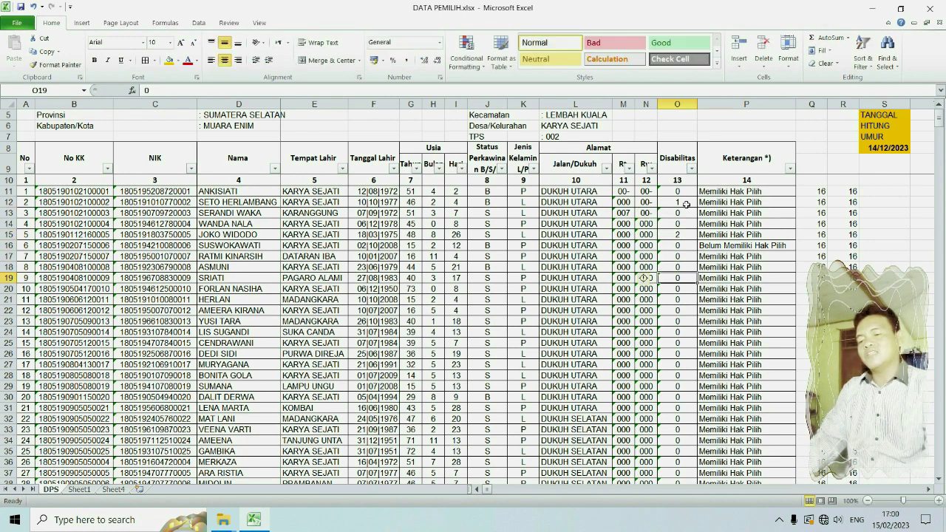
Step: Enter disability code 4 in O19 and code 3 in O23 of the Disabilitas column
text(4)
key(Return)
key(Return)
key(Return)
key(Return)
text(3)
key(Return)
key(Return)
key(Return)
key(Return)
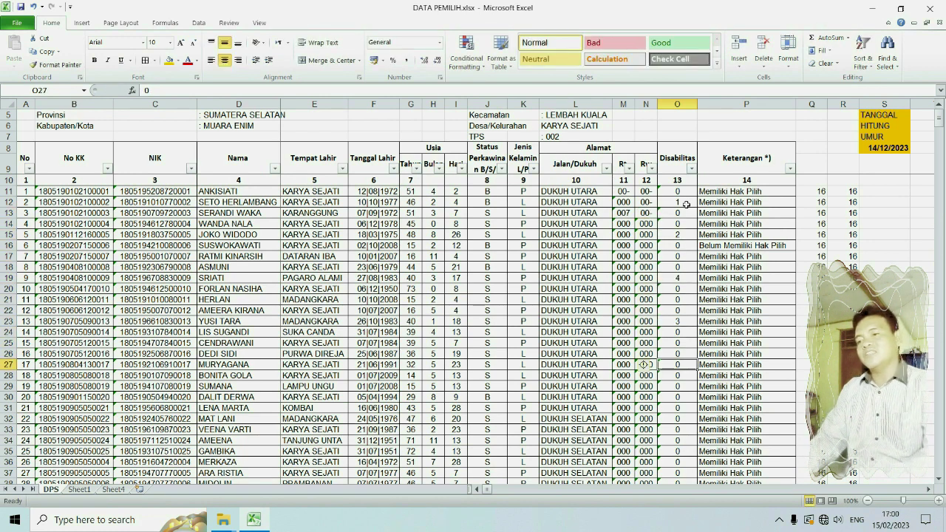
Step: Enter disability code 5 in O27, code 1 in O31 and code 3 in O36 of the Disabilitas column
text(5)
key(Return)
key(Return)
key(Return)
key(Return)
text(1)
key(Return)
key(Return)
key(Return)
key(Return)
key(Return)
key(Return)
key(Return)
key(Return)
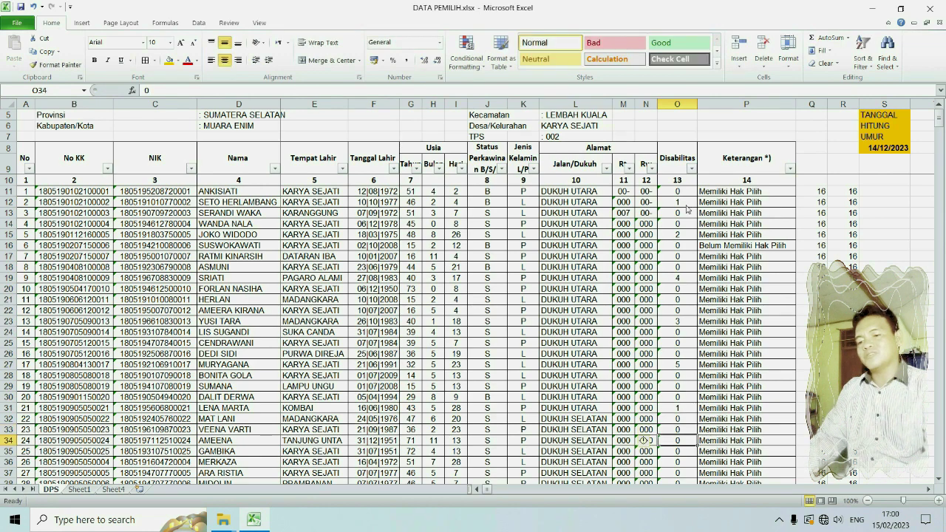
Step: Check the Jumlah Tuna Daksa count in H83 against the code 1 entries in the Disabilitas column
scroll(686, 205, down, 20)
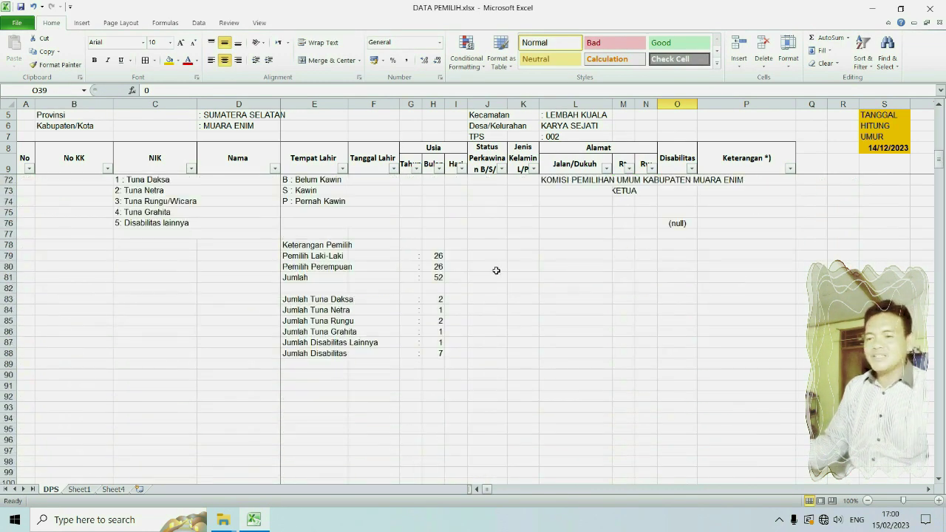
click(438, 300)
scroll(459, 323, up, 6)
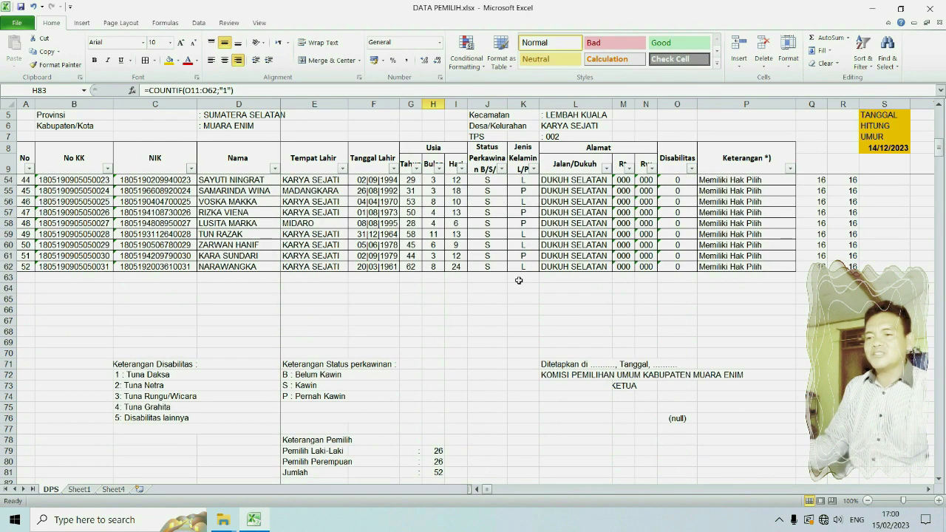
scroll(514, 295, down, 5)
scroll(506, 308, up, 16)
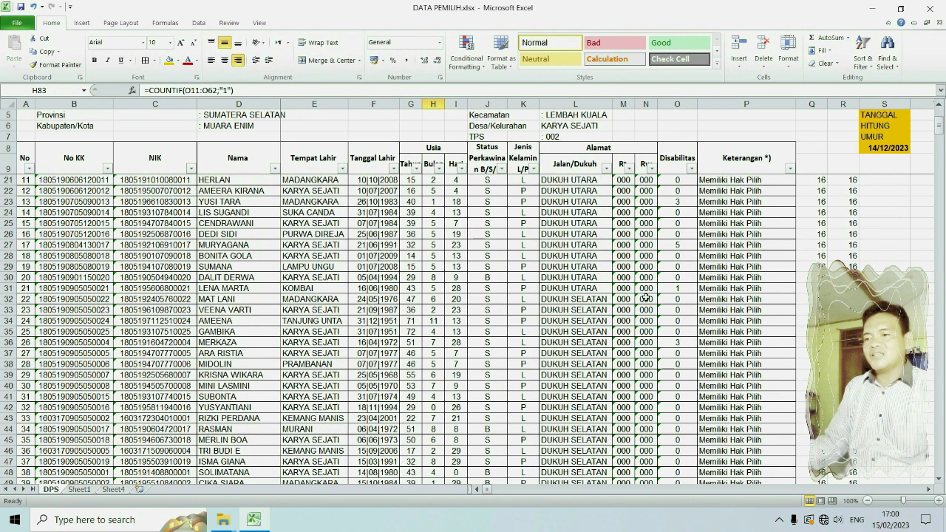
click(685, 284)
scroll(683, 266, down, 6)
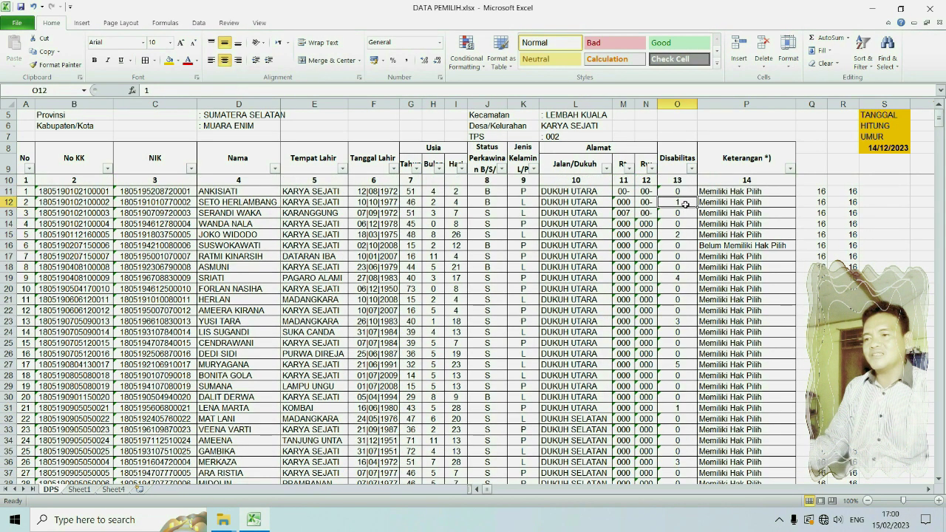
scroll(677, 244, down, 4)
scroll(678, 242, down, 6)
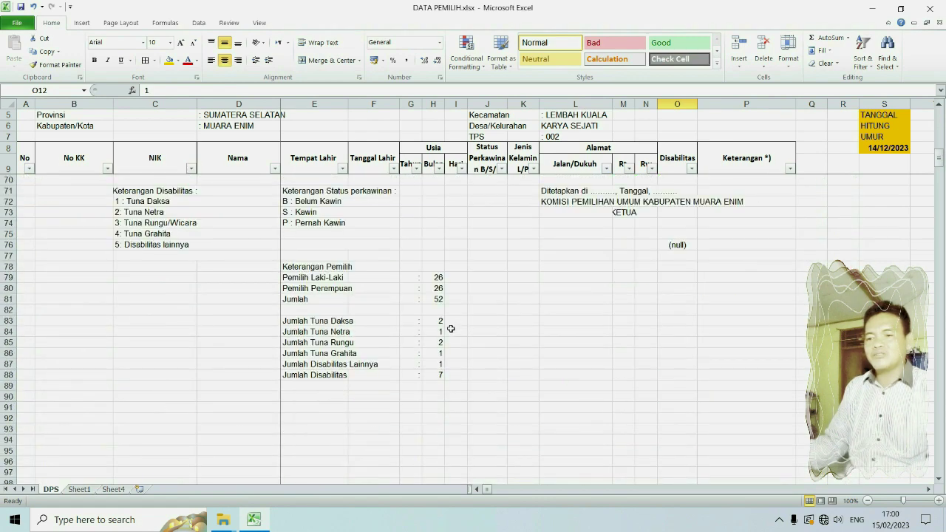
Step: Check the Jumlah Tuna Rungu count in H85 against the code 3 entries in O36 and O23
click(434, 341)
scroll(517, 338, up, 5)
scroll(585, 336, down, 5)
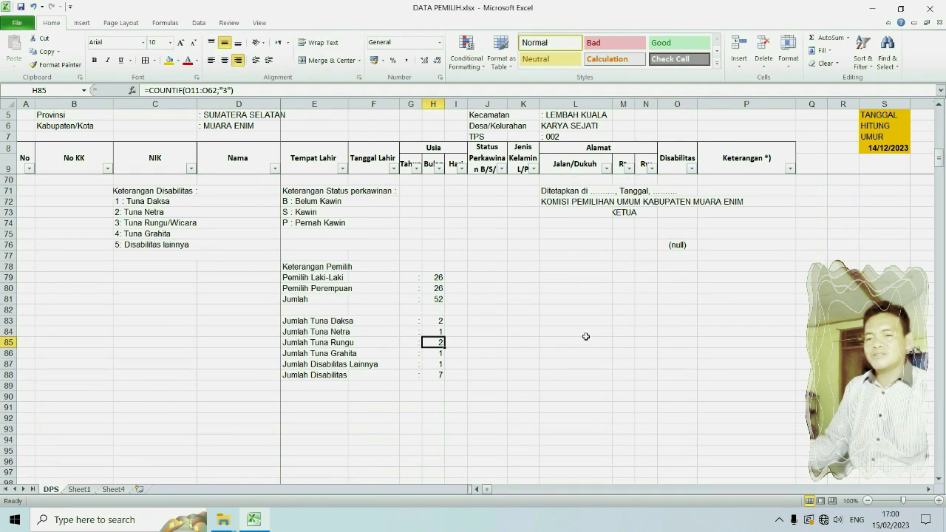
scroll(585, 336, up, 13)
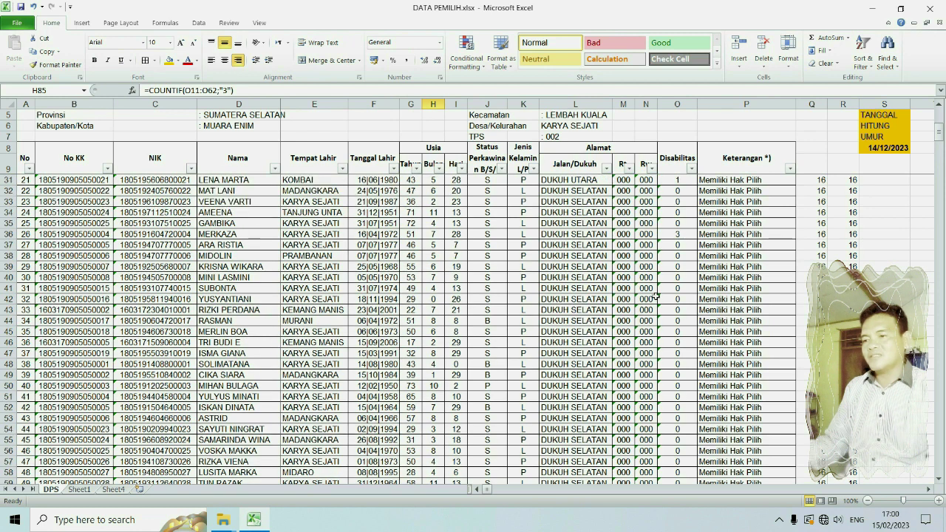
click(681, 234)
scroll(684, 237, up, 6)
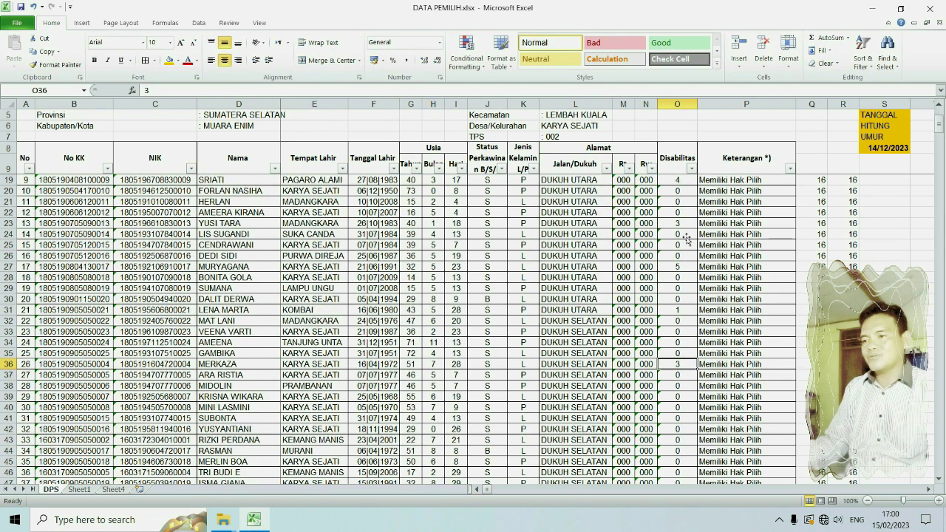
click(691, 287)
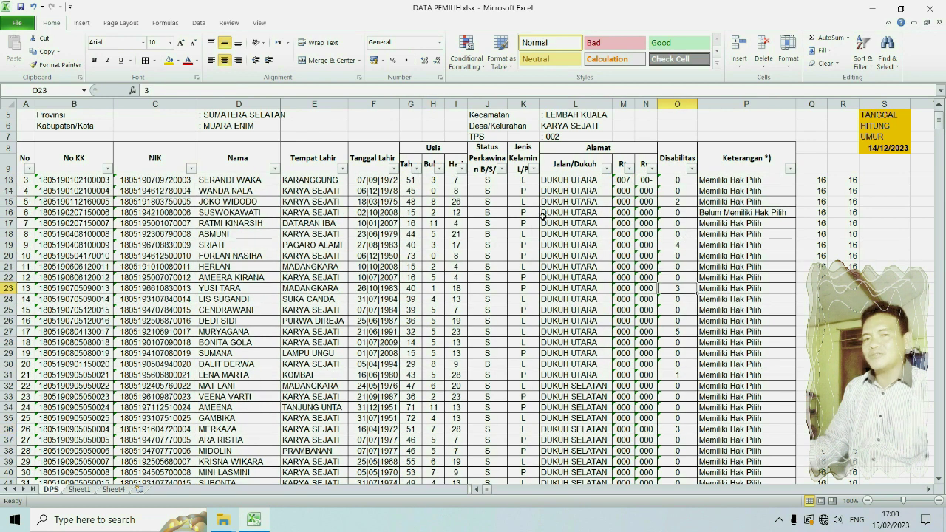